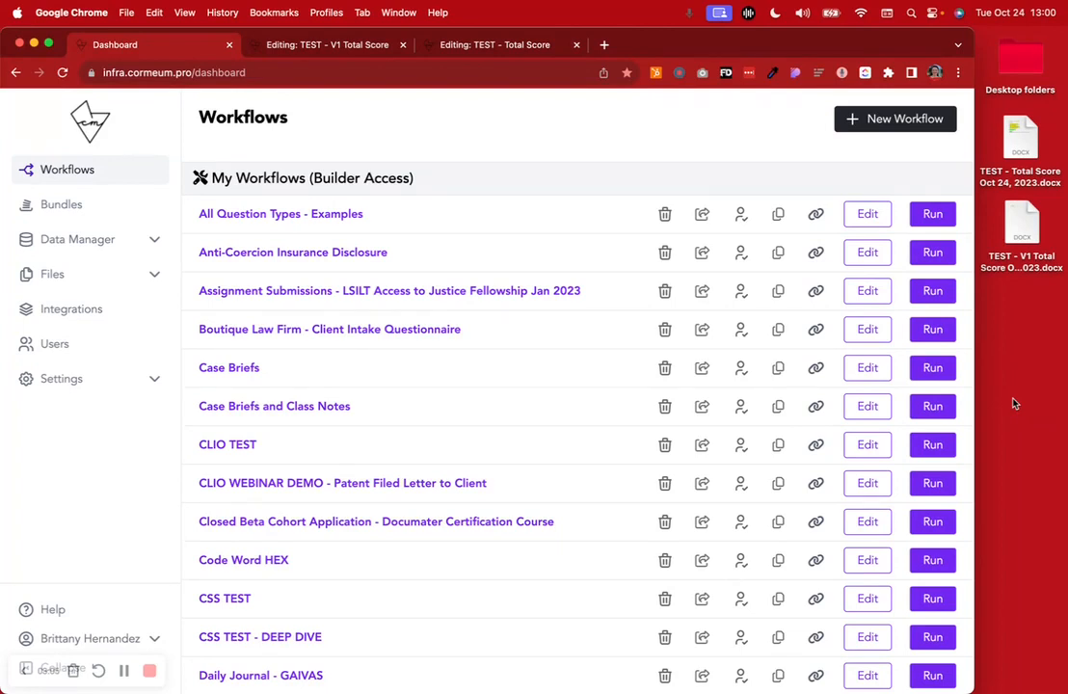
Open the TEST - V1 Total Score workflow editor and review the Q1 and Q2 setup on the Questions page
left_click(319, 46)
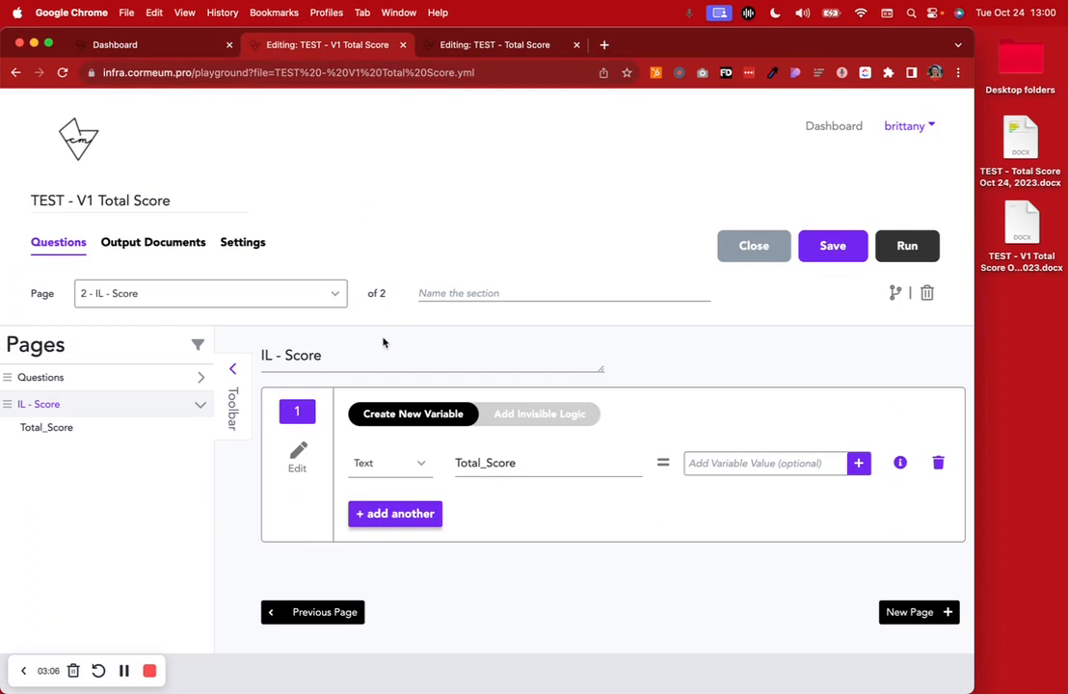
left_click(105, 379)
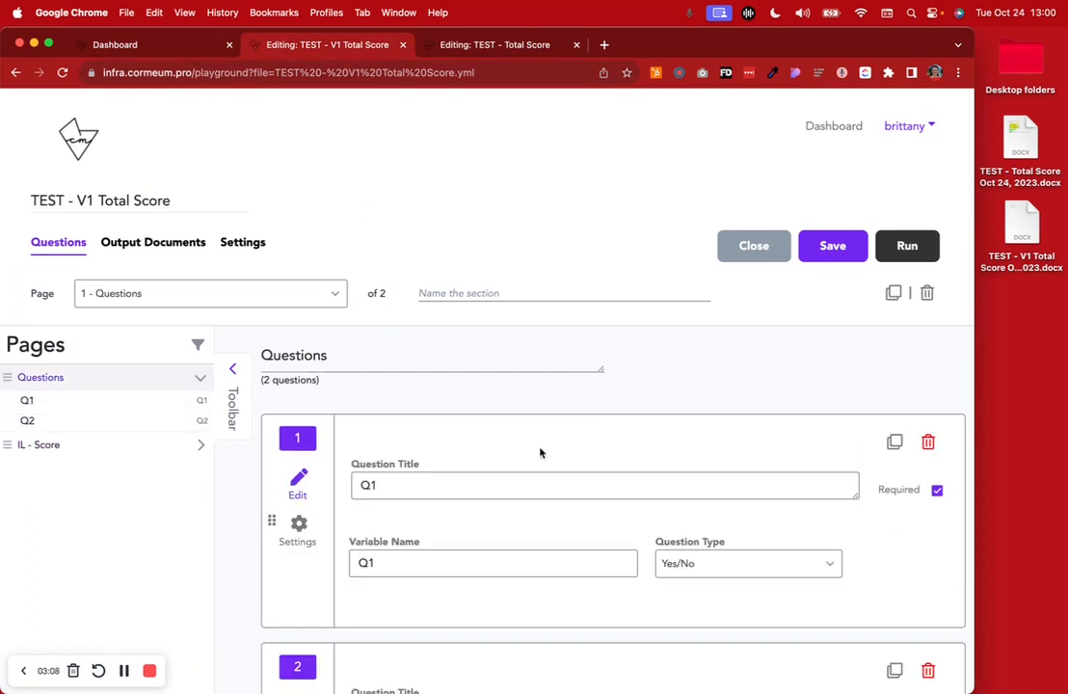
scroll(539, 450, "down", 5)
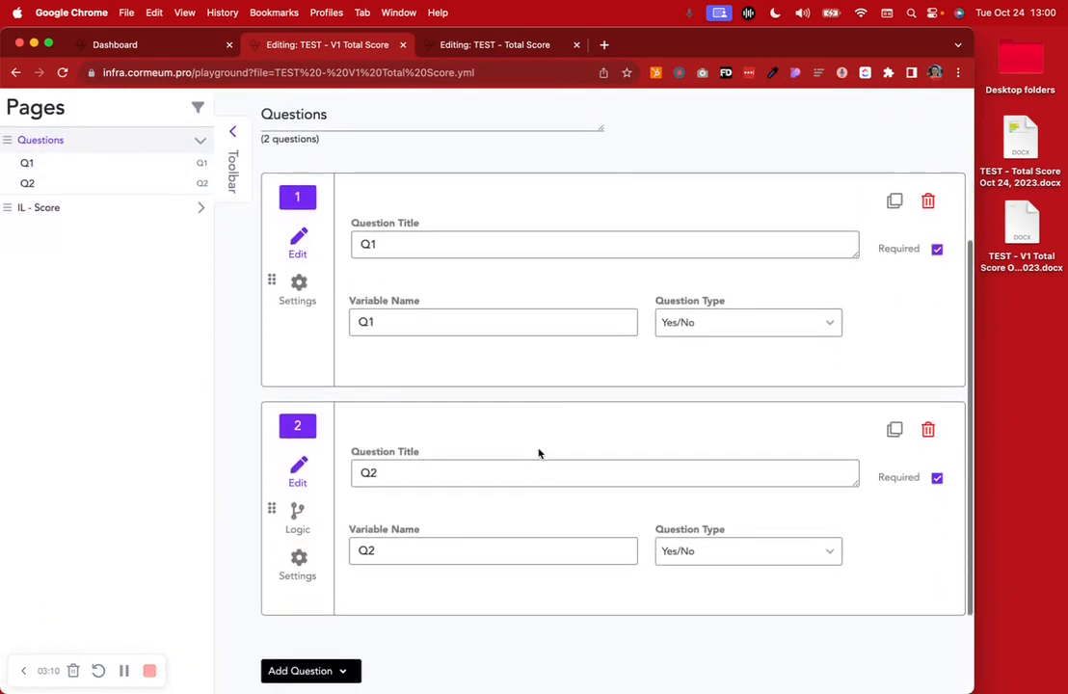
scroll(539, 454, "up", 4)
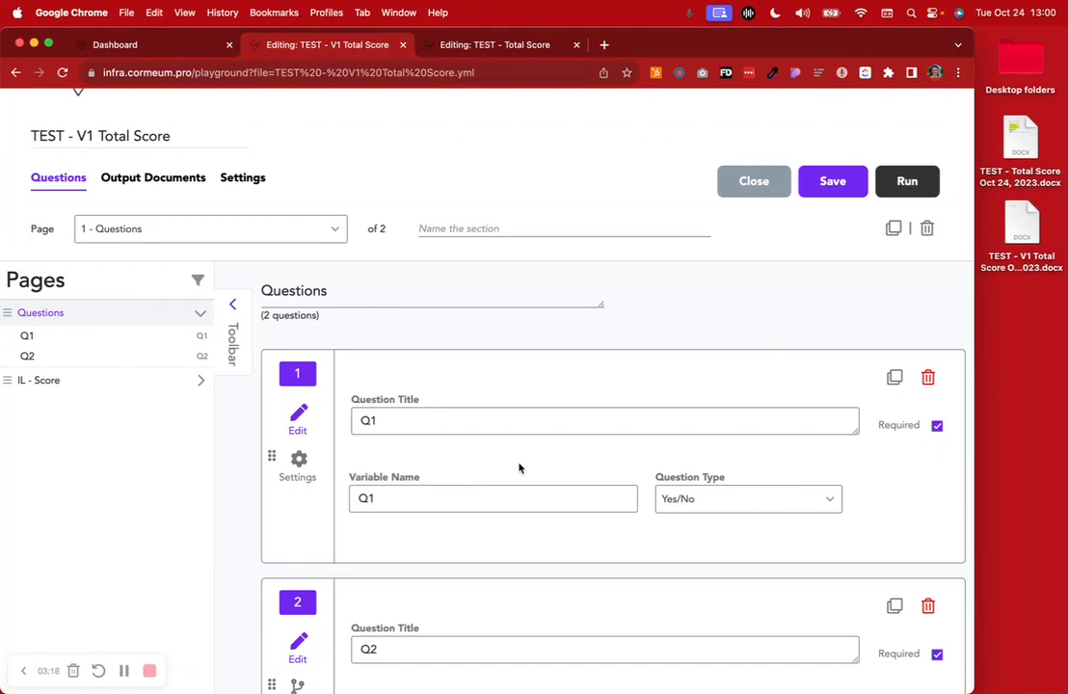
Run the workflow and answer No to both Q1 and Q2
left_click(907, 182)
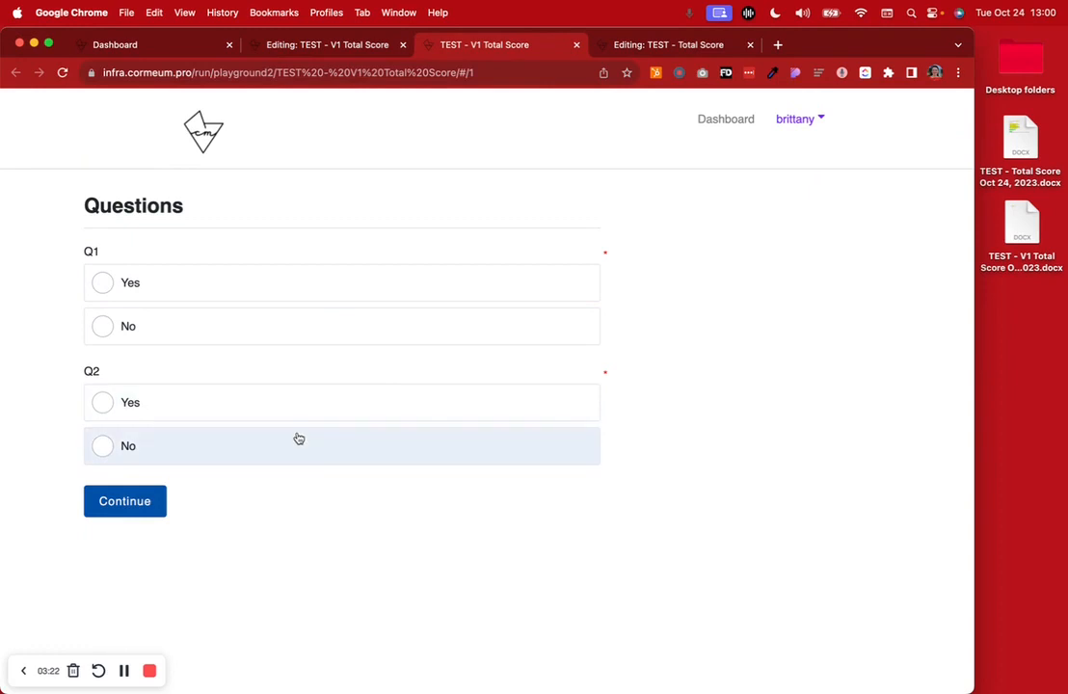
left_click(319, 283)
left_click(313, 331)
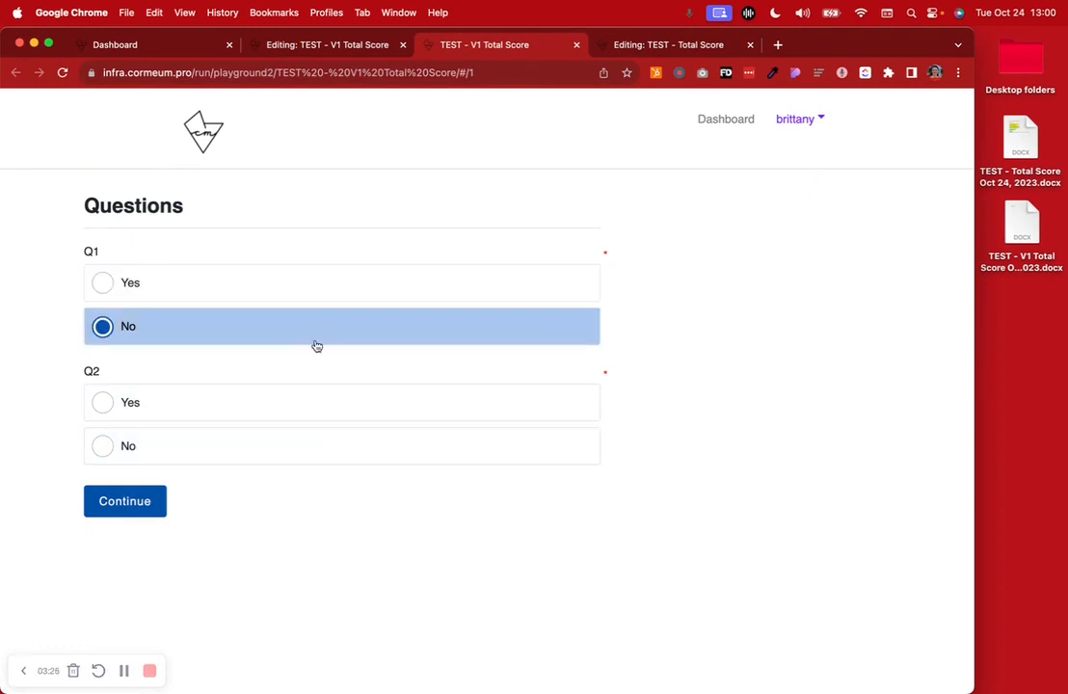
left_click(273, 415)
left_click(275, 444)
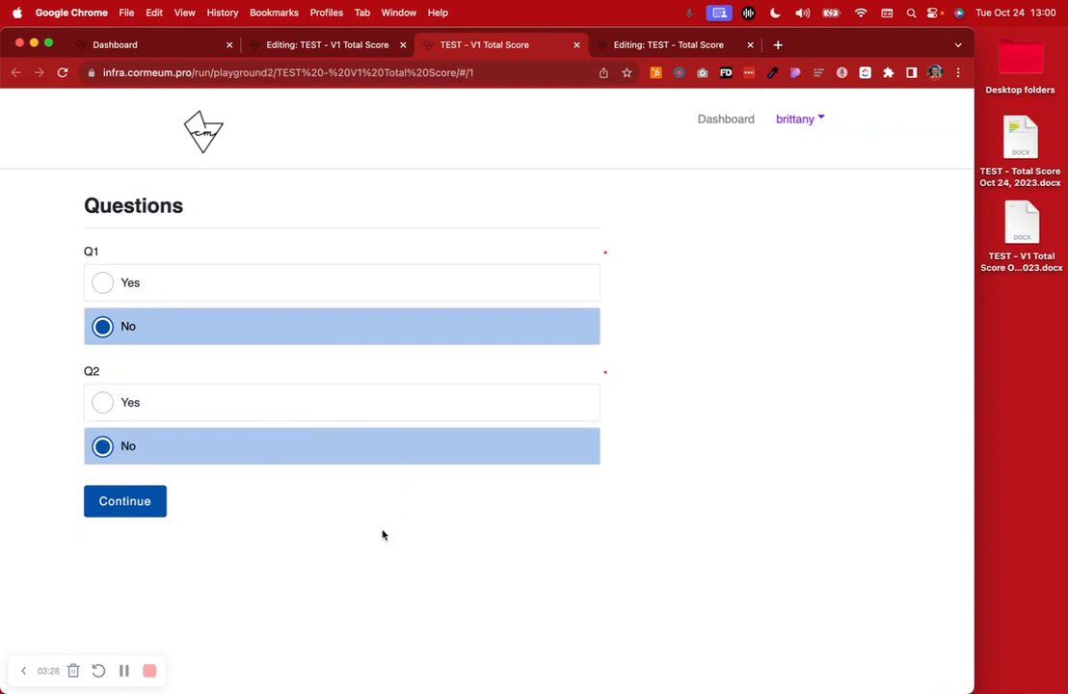
Return to the workflow editor and inspect the Total_Score text variable on the IL - Score page
left_click(318, 44)
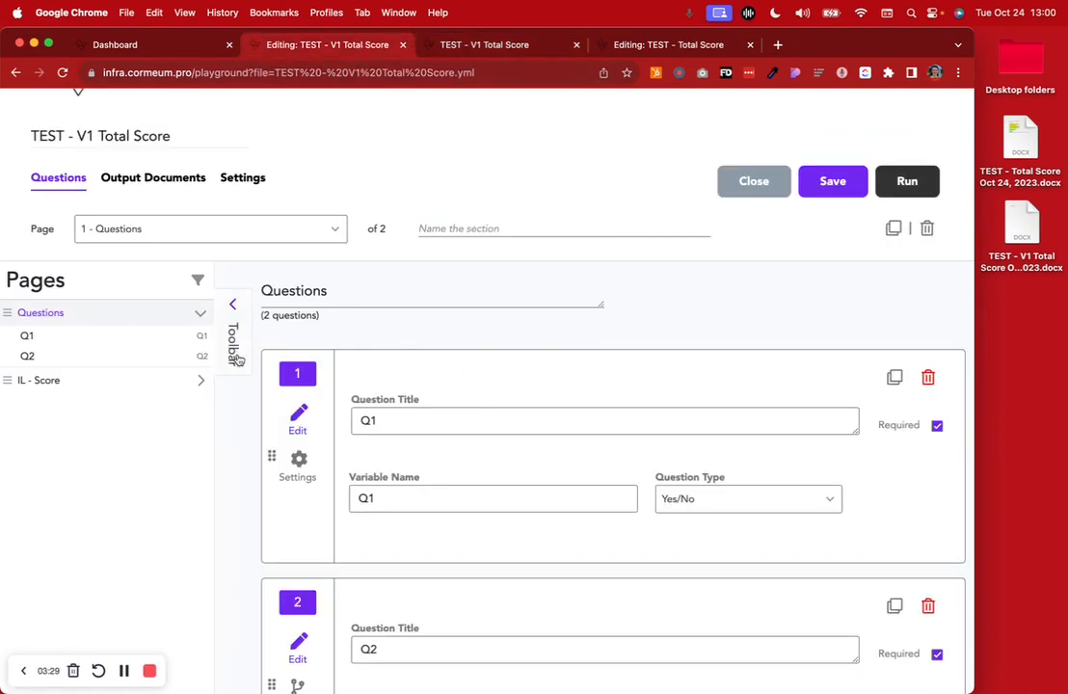
left_click(37, 380)
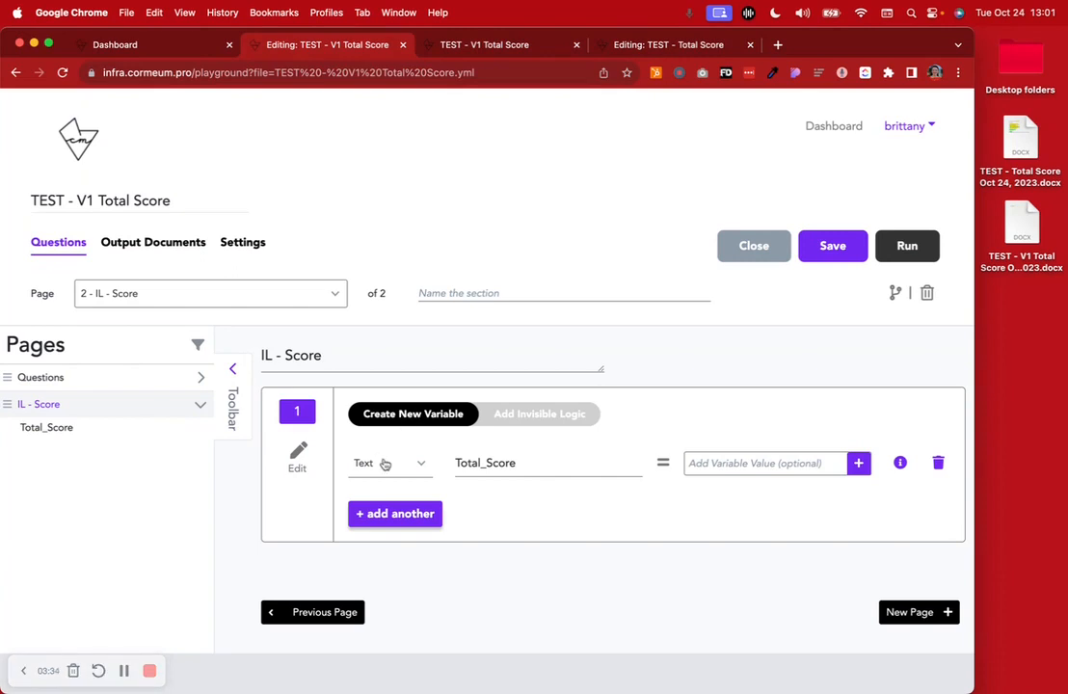
double_click(525, 462)
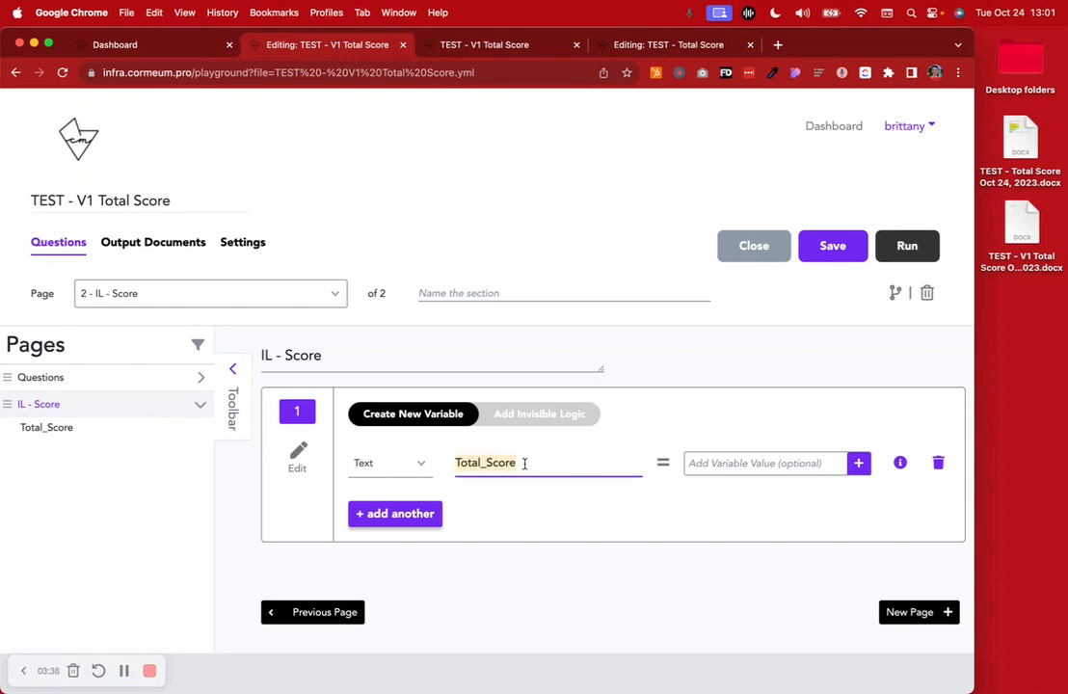
Review the invisible logic that sets Total_Score for each Yes/No combination of Q1 and Q2
left_click(568, 414)
scroll(504, 548, "down", 5)
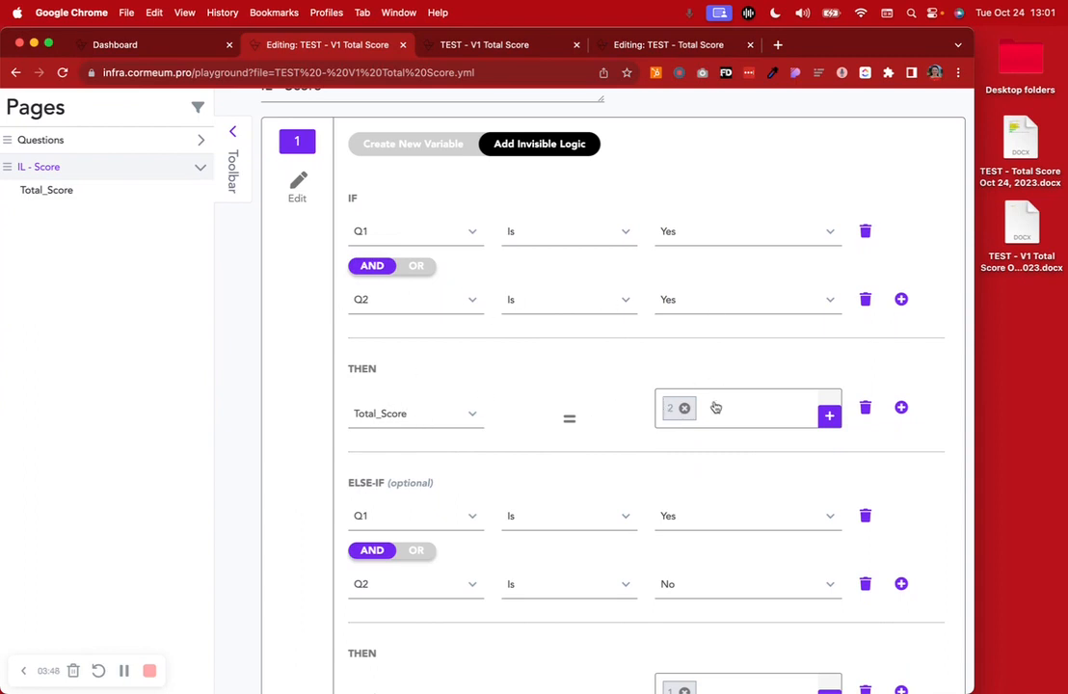
scroll(713, 408, "down", 5)
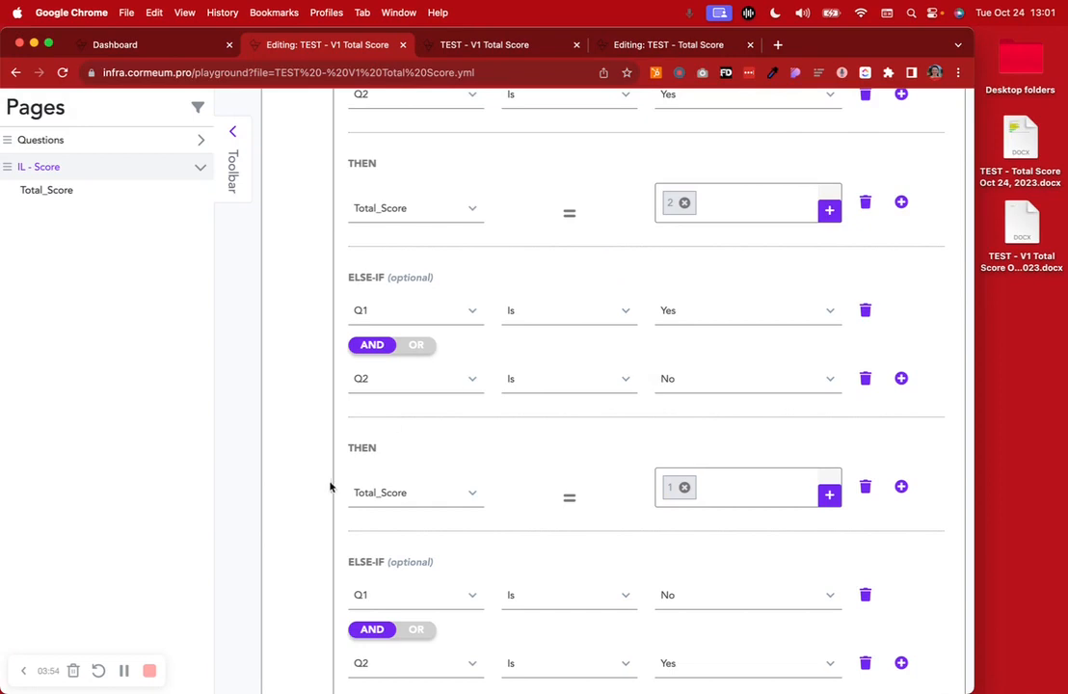
scroll(399, 509, "down", 1)
scroll(687, 446, "down", 6)
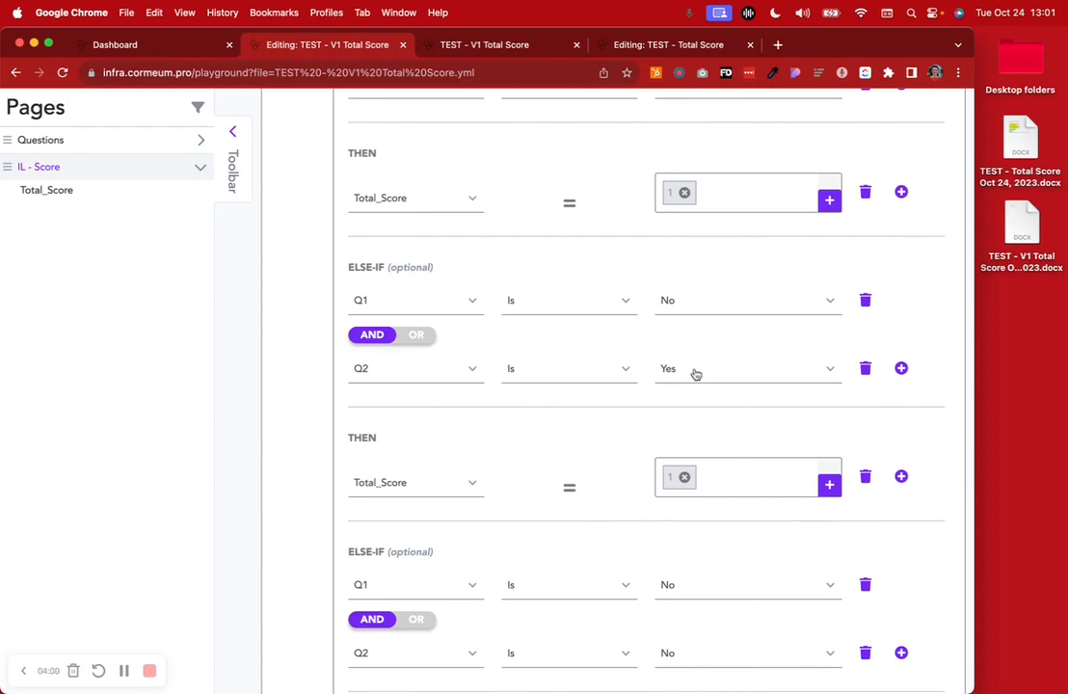
scroll(682, 496, "down", 5)
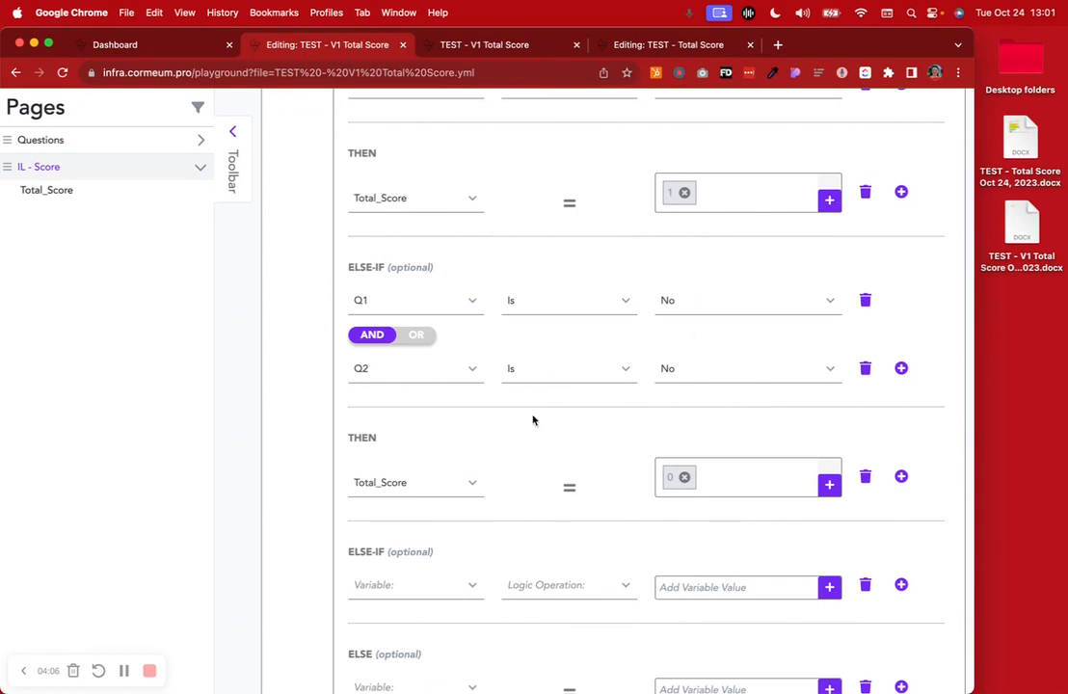
scroll(848, 508, "up", 15)
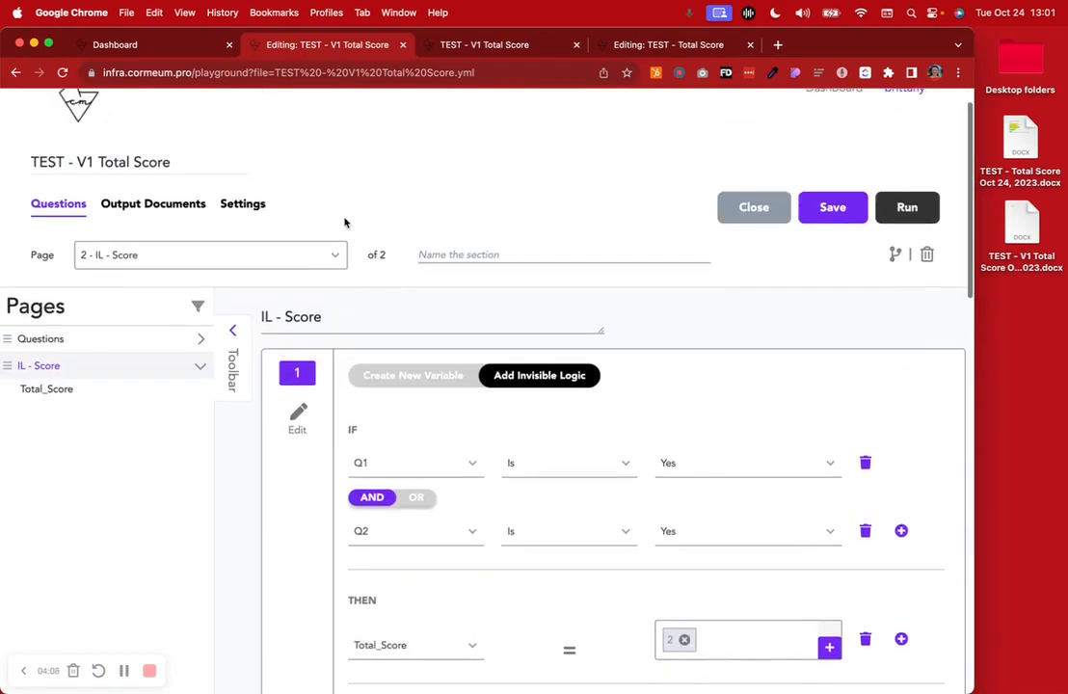
Check the workflow's output document, then inspect the tagged TEST - V1 Total Score template in Word and close it
left_click(174, 242)
scroll(568, 439, "down", 2)
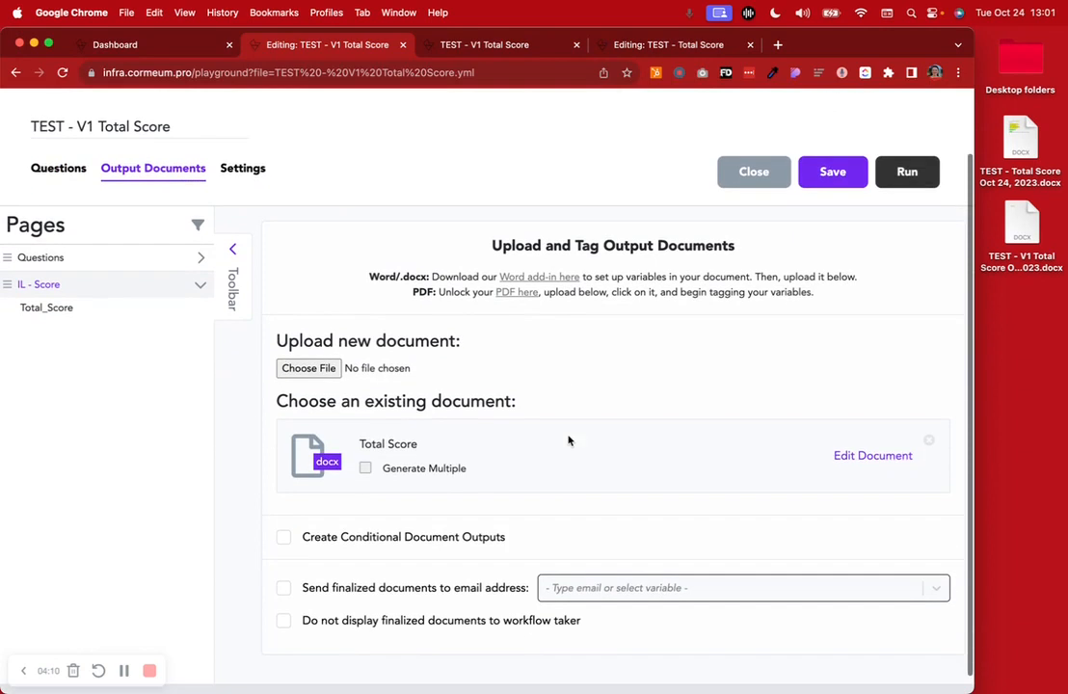
double_click(1023, 226)
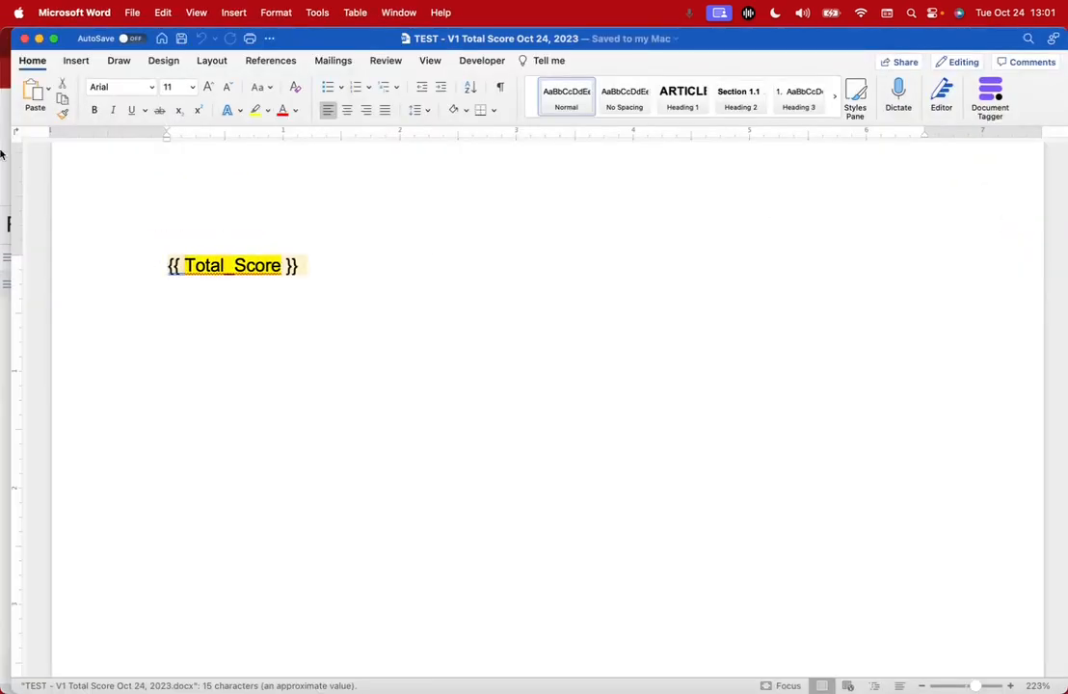
left_click(24, 38)
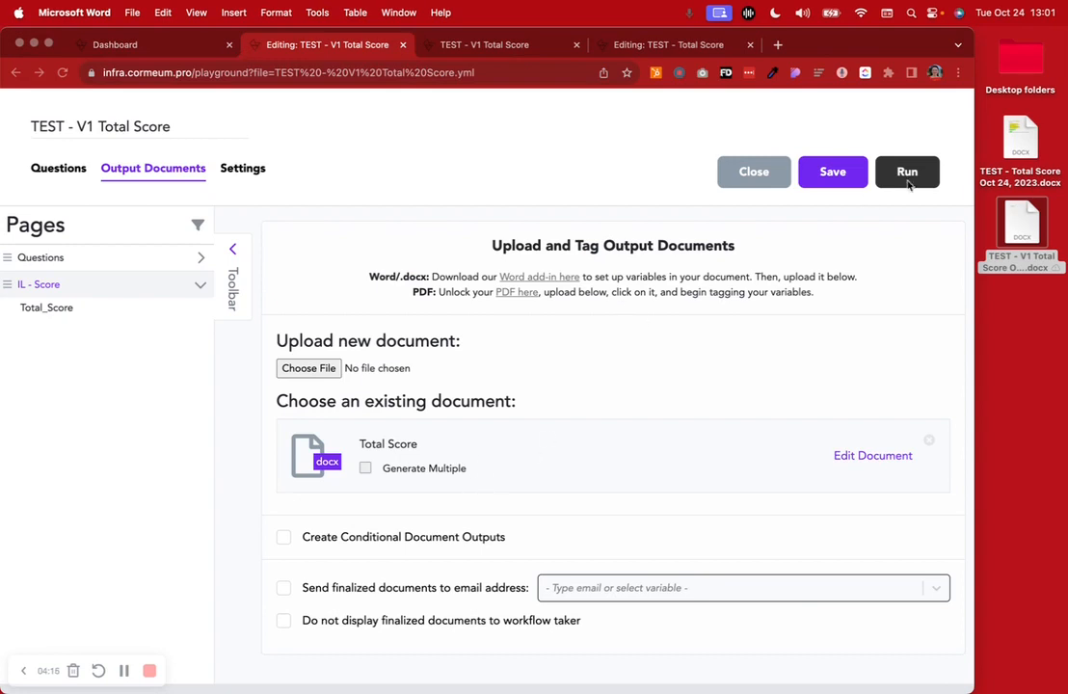
Run the workflow again, answer Yes to Q1 and Q2, and submit the reviewed answers
left_click(912, 141)
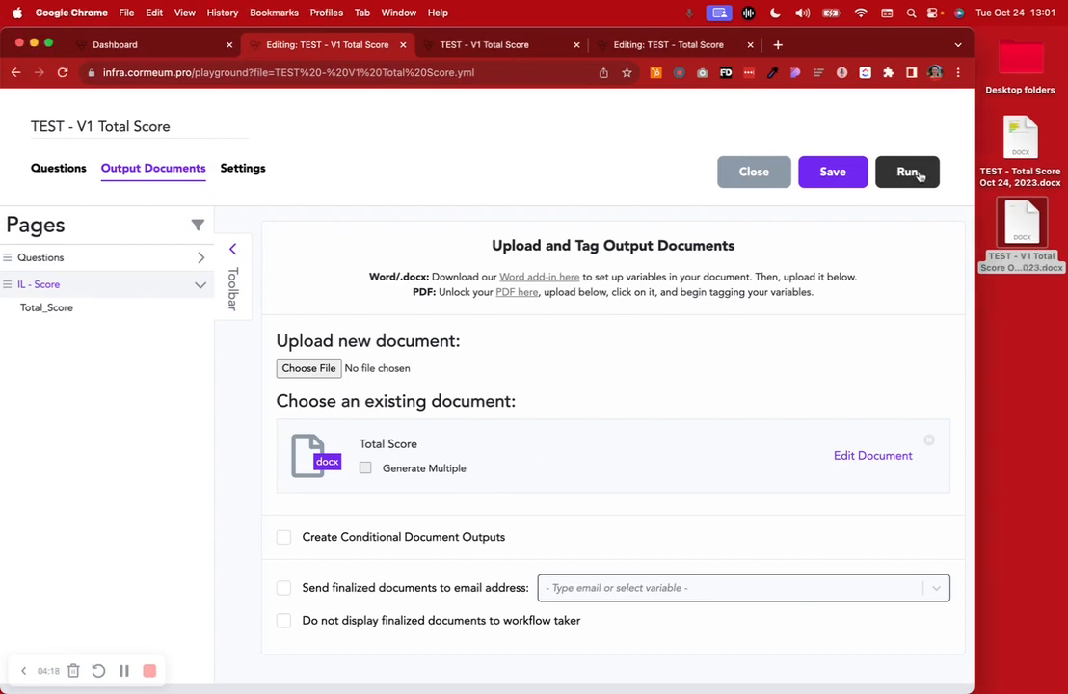
left_click(916, 173)
left_click(156, 279)
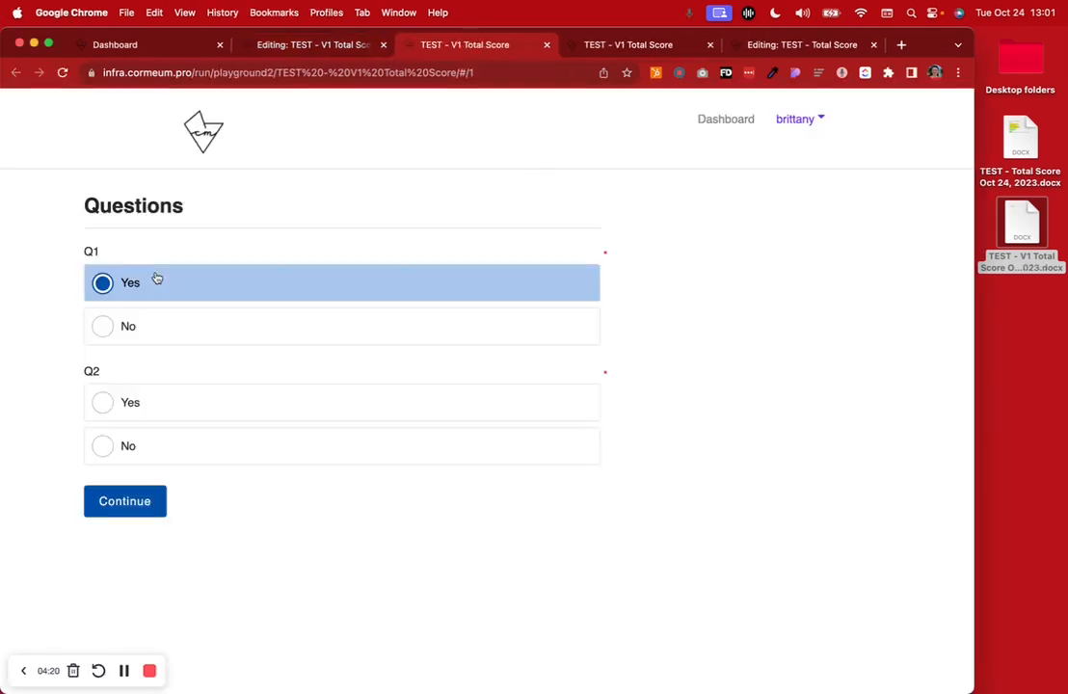
left_click(155, 400)
left_click(135, 501)
left_click(152, 397)
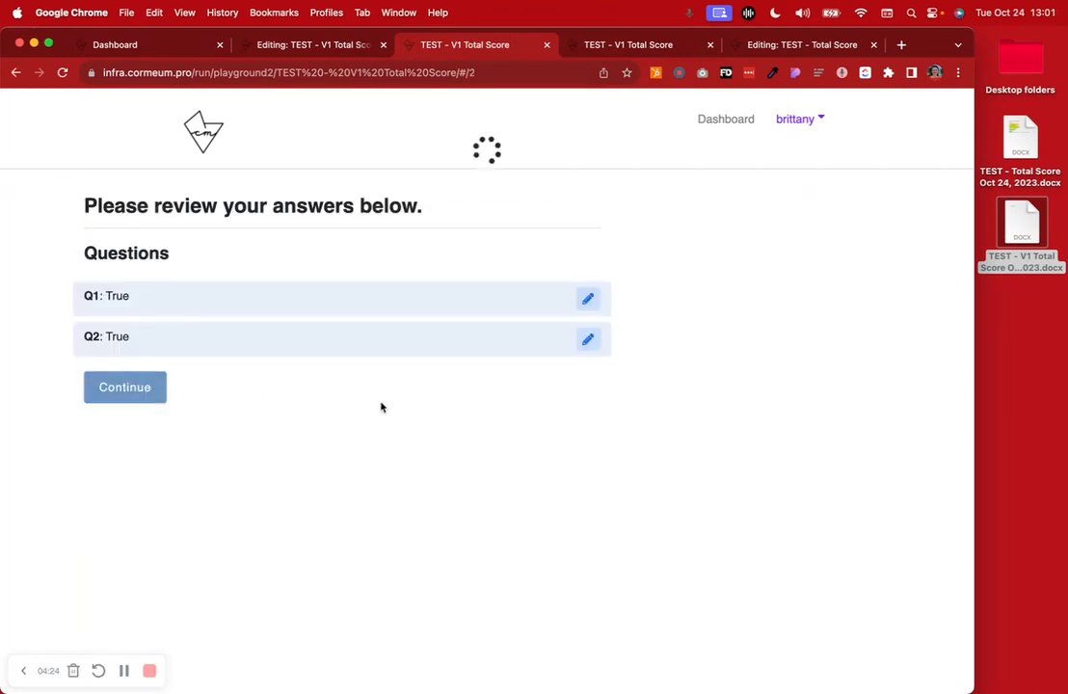
Open the generated Total Score PDF, highlight the score in it, and close the PDF
left_click(1061, 429)
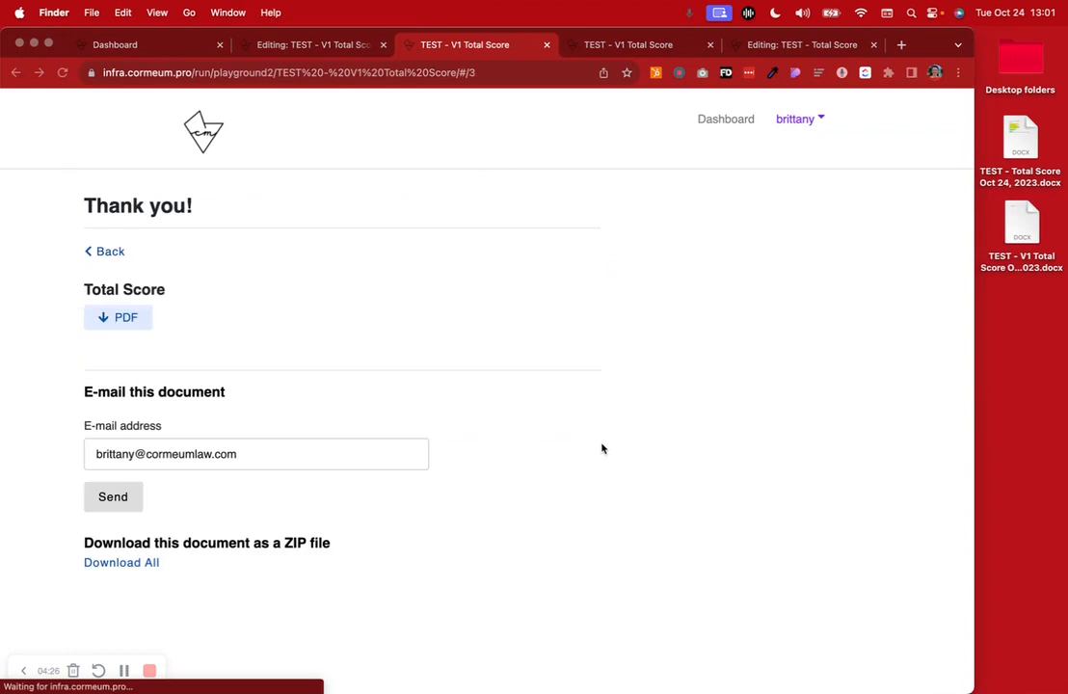
left_click(119, 316)
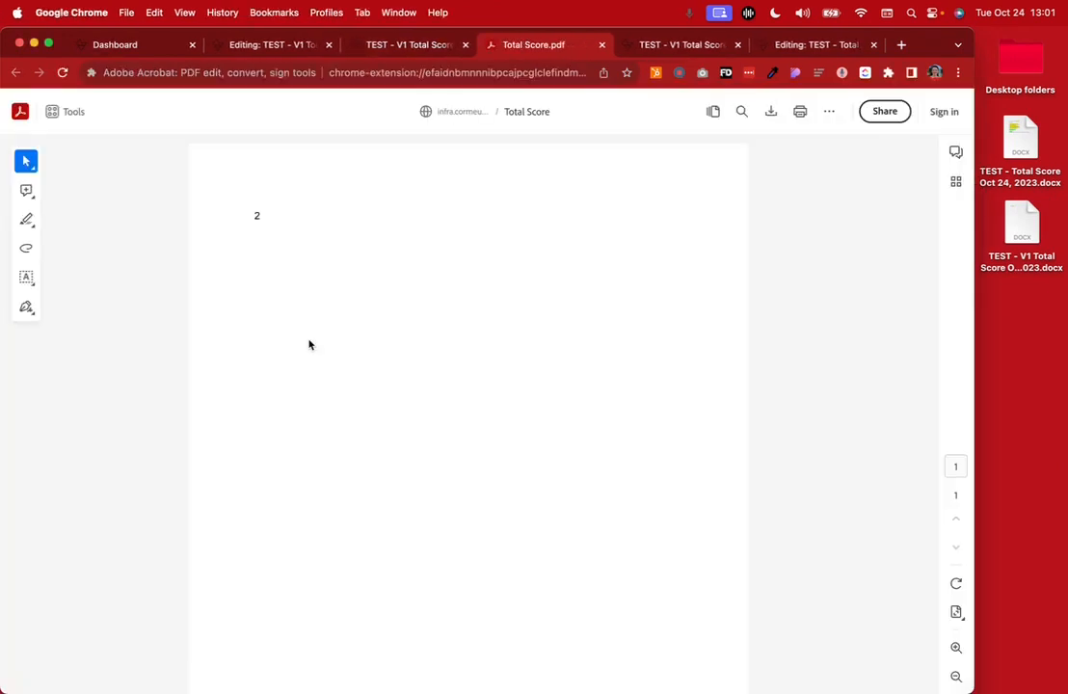
left_click_drag(238, 211, 298, 215)
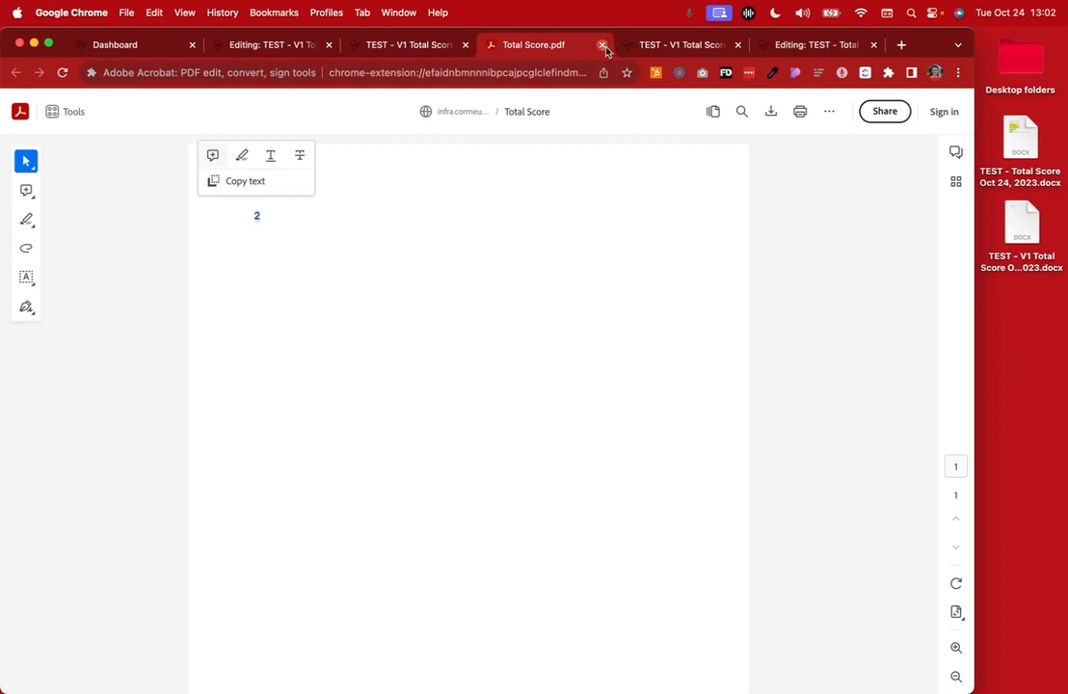
left_click(603, 46)
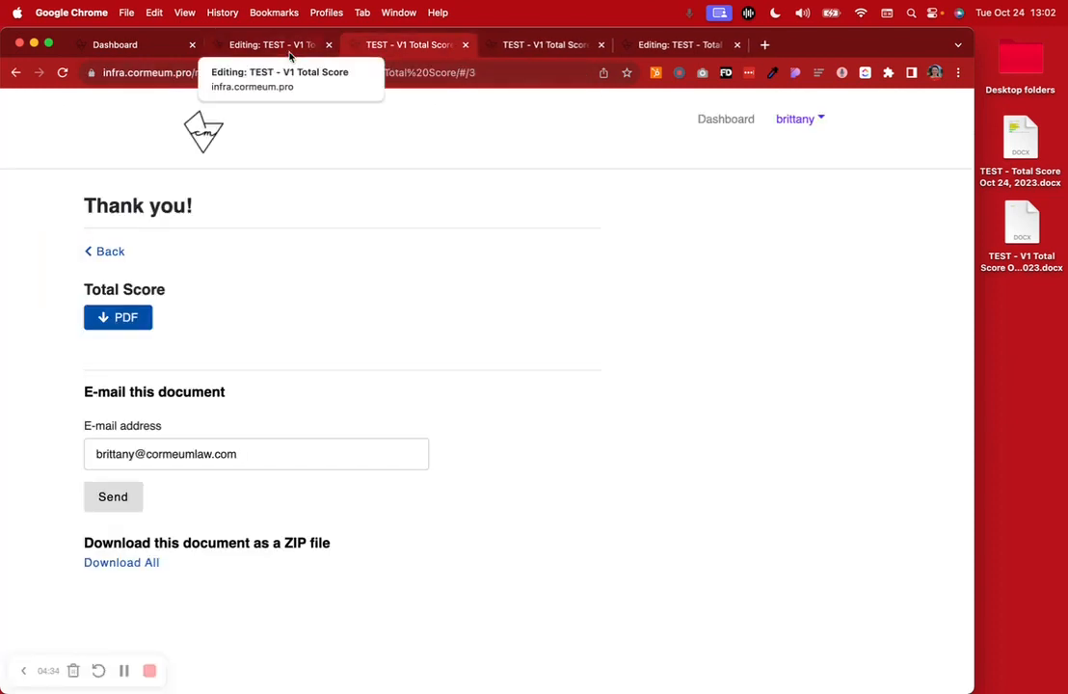
Go back to the workflow editor and examine the first invisible logic conditions on the IL - Score page
left_click(290, 48)
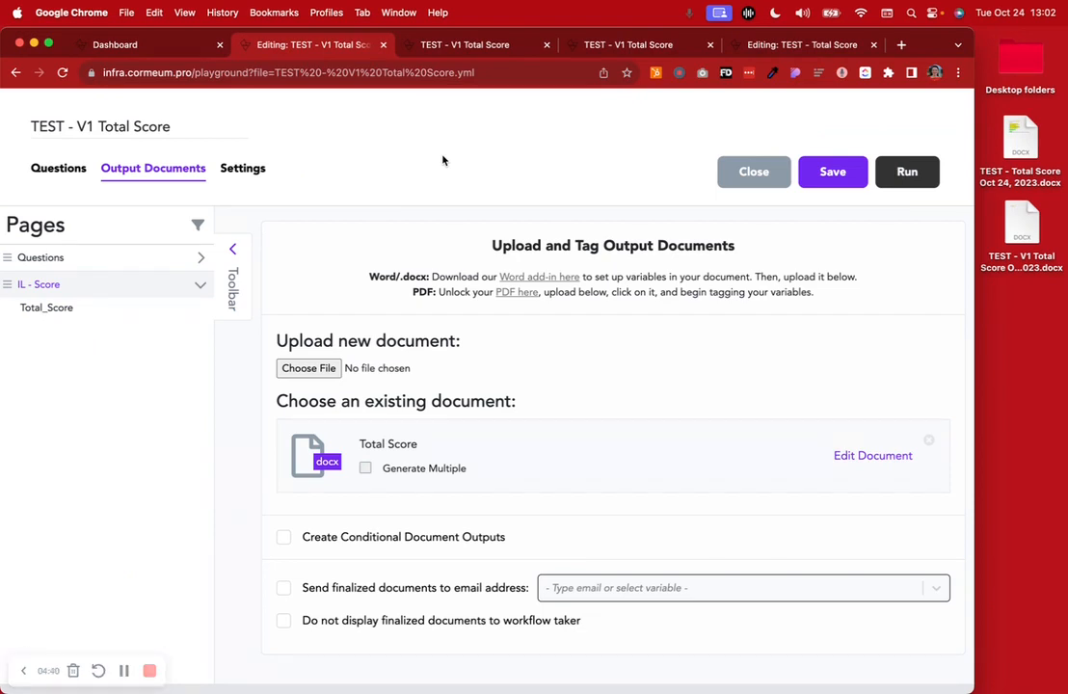
left_click(111, 256)
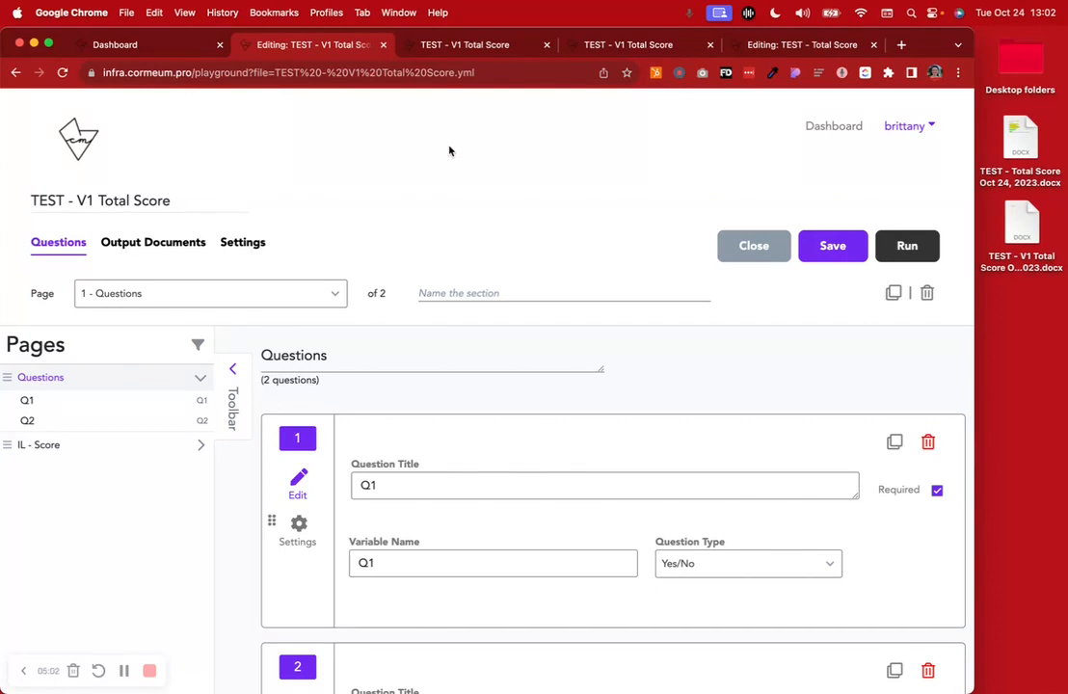
left_click(131, 447)
left_click(513, 416)
scroll(534, 450, "down", 5)
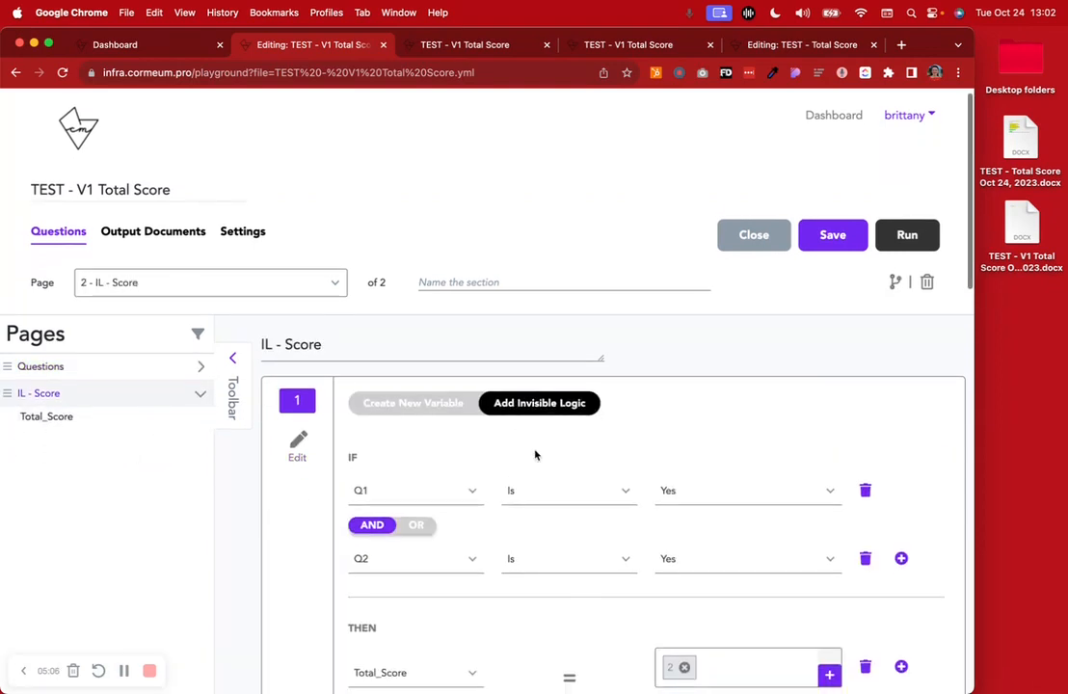
scroll(536, 455, "up", 8)
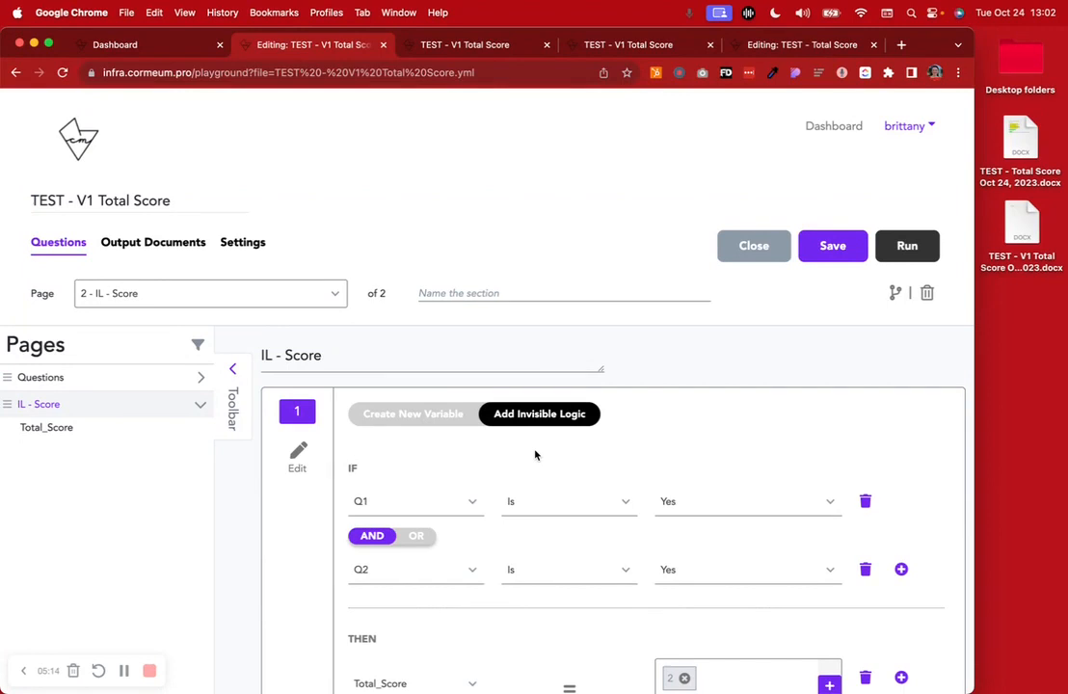
scroll(536, 455, "down", 5)
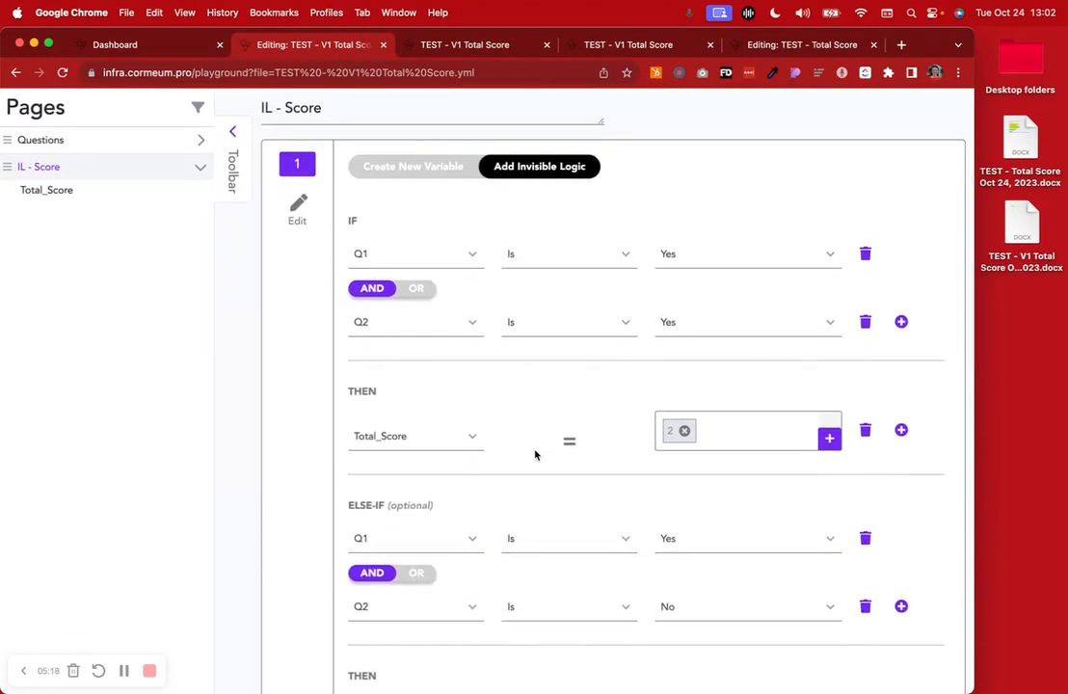
Check the finished run's results page, then examine all IF and ELSE-IF branches of the IL - Score logic
left_click(451, 44)
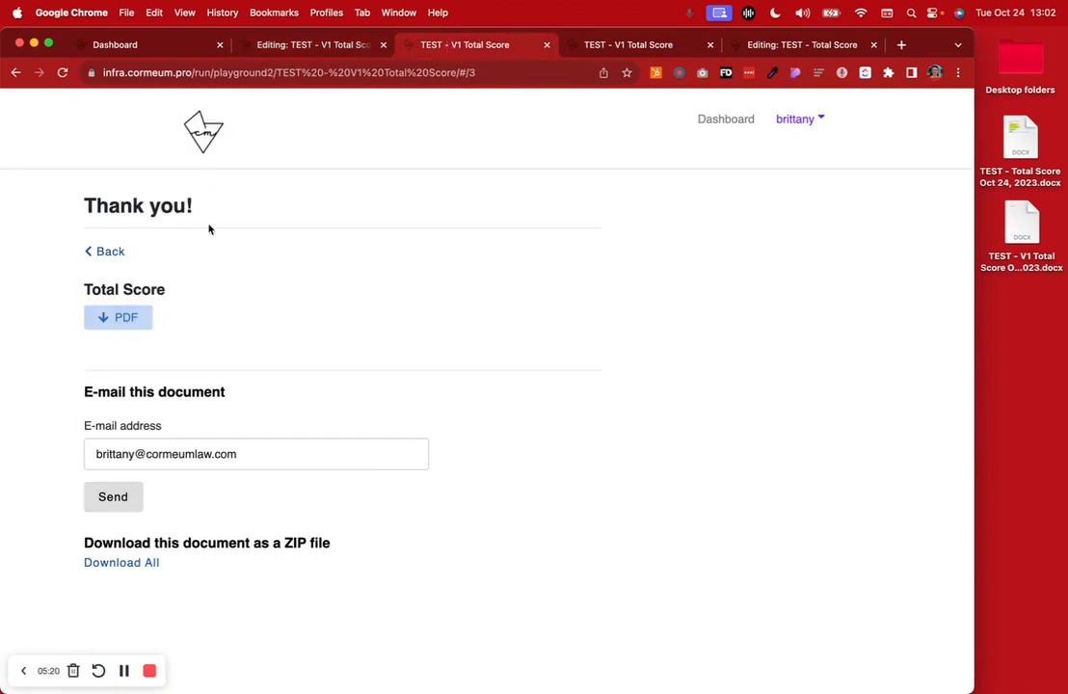
left_click(319, 51)
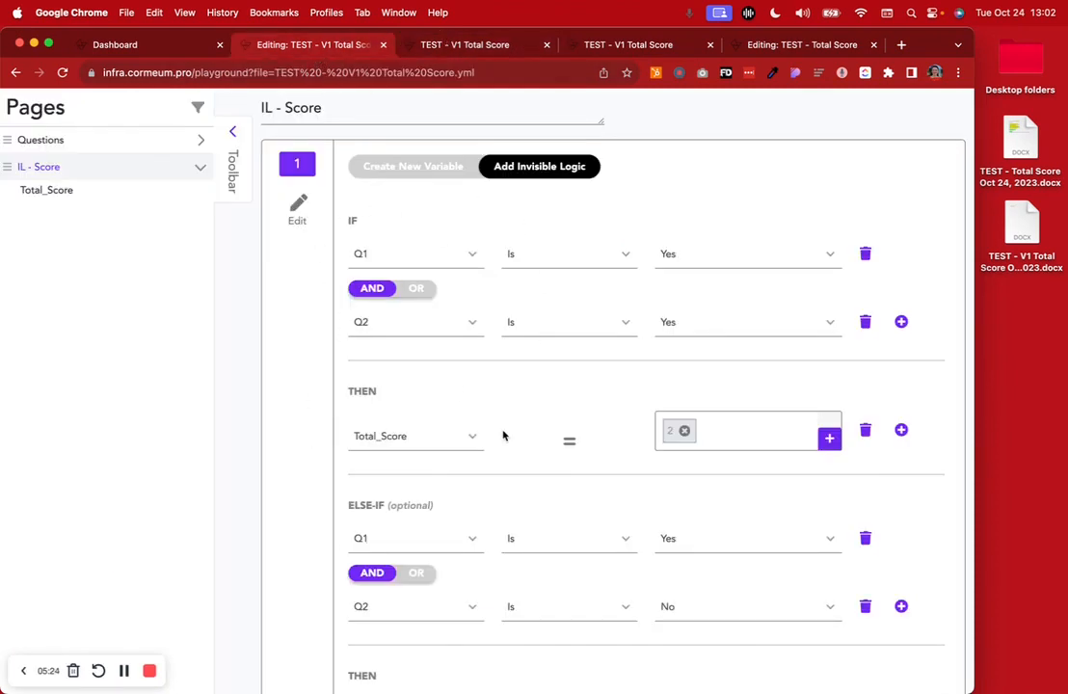
scroll(503, 434, "down", 5)
scroll(469, 353, "down", 2)
scroll(427, 347, "down", 5)
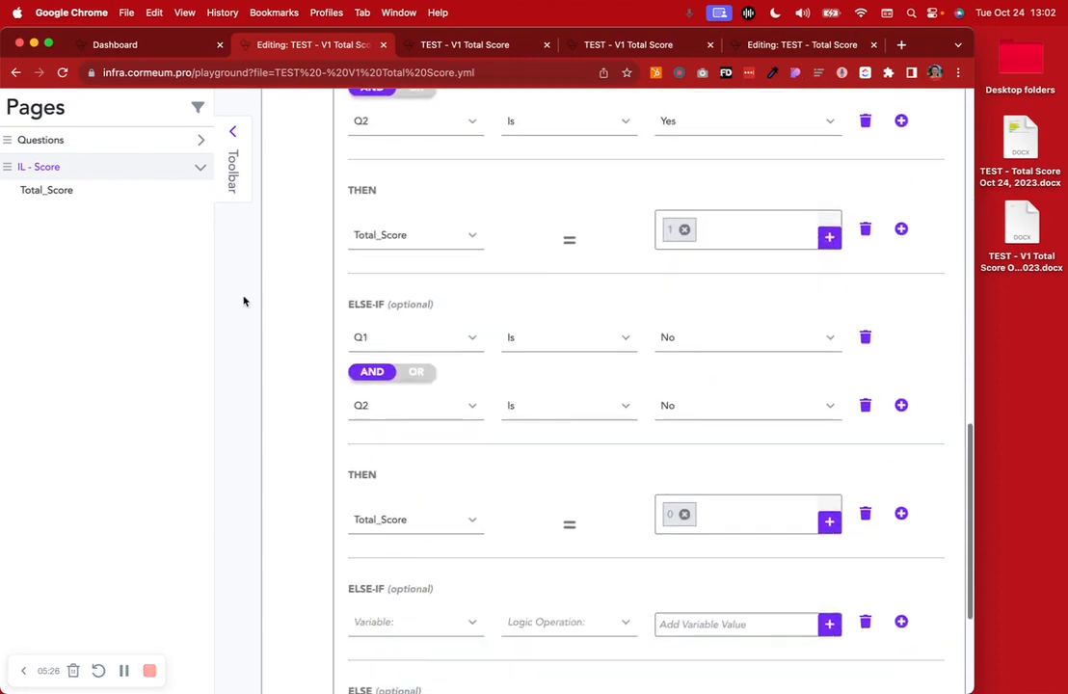
scroll(441, 422, "down", 3)
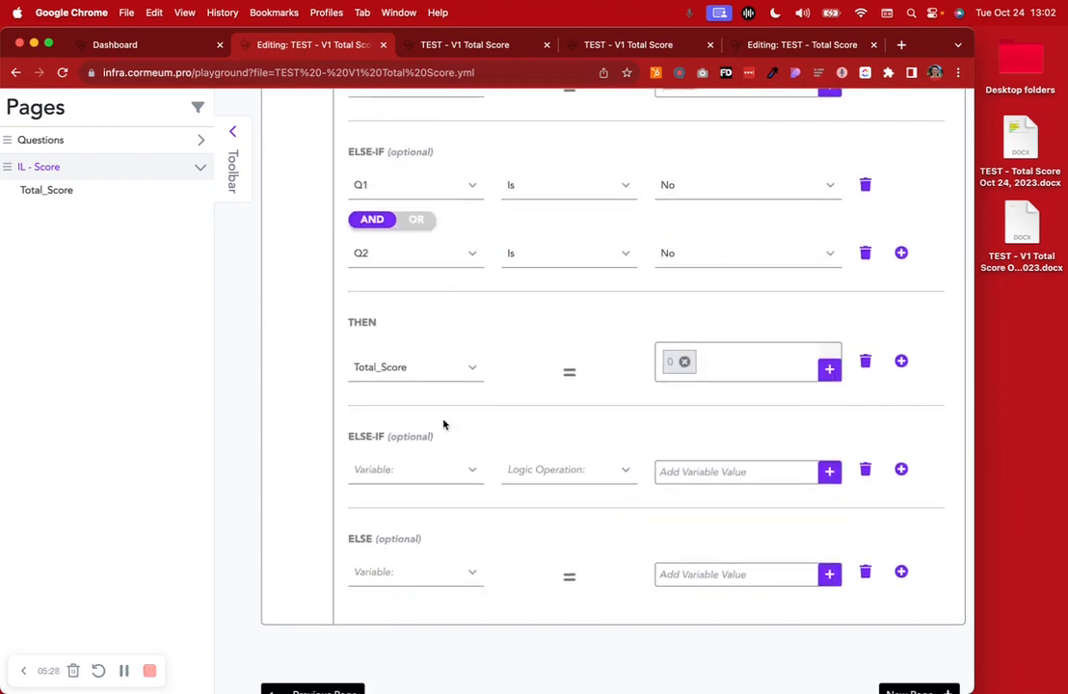
scroll(444, 424, "up", 10)
scroll(443, 424, "up", 15)
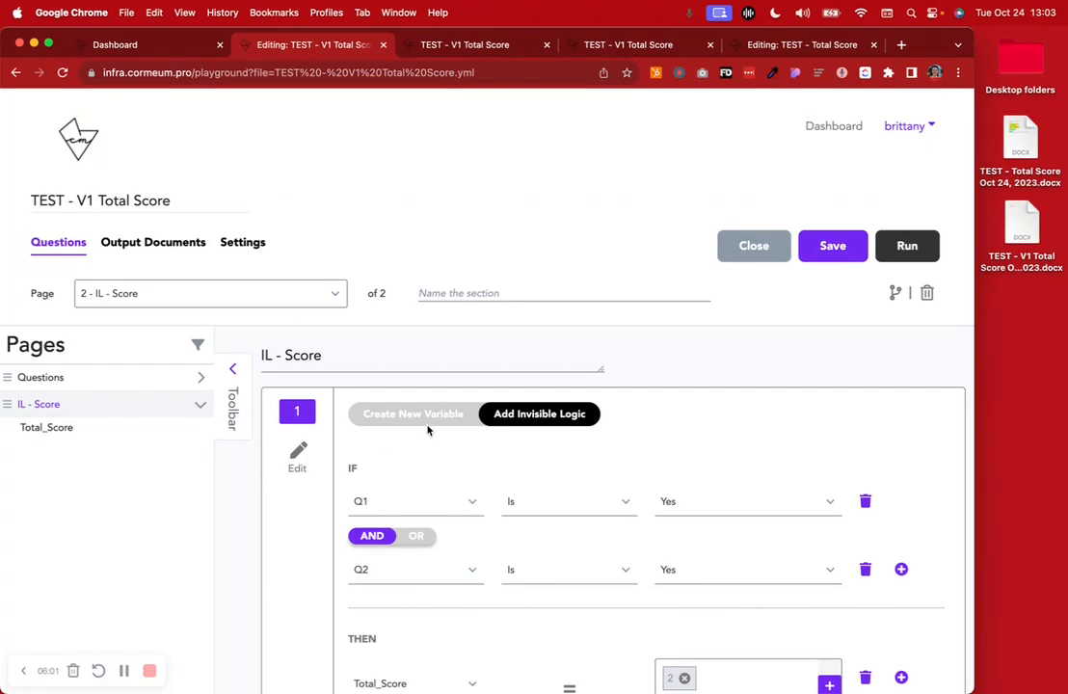
scroll(702, 440, "down", 5)
scroll(702, 440, "down", 3)
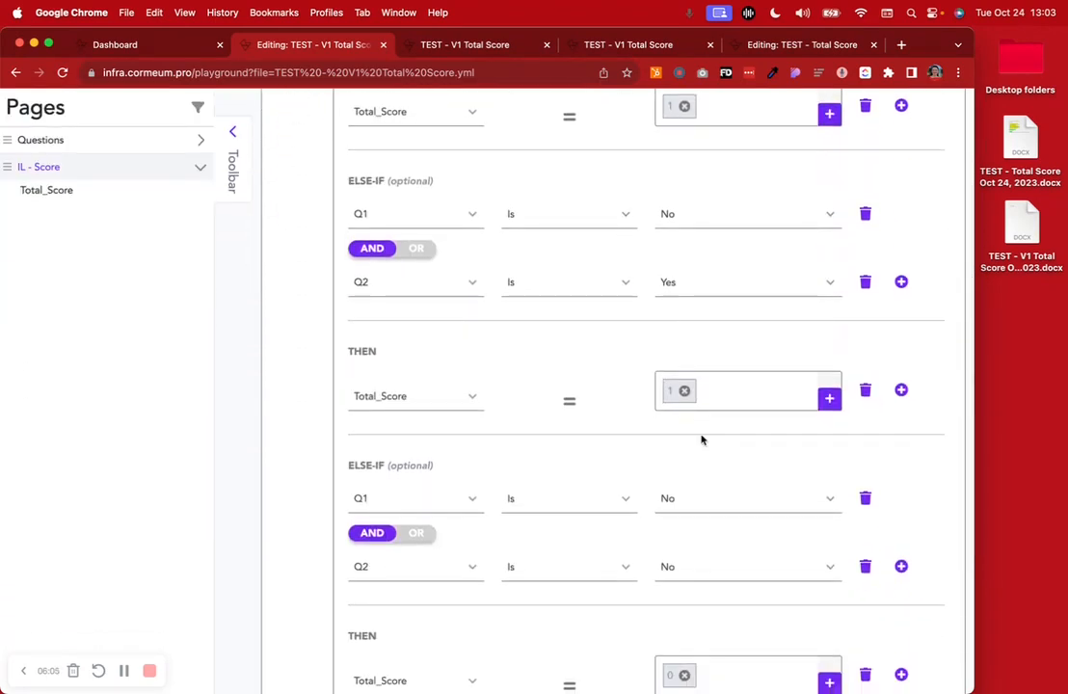
Close the two finished V1 run pages and review the Questions page of the TEST - Total Score workflow
scroll(701, 439, "up", 10)
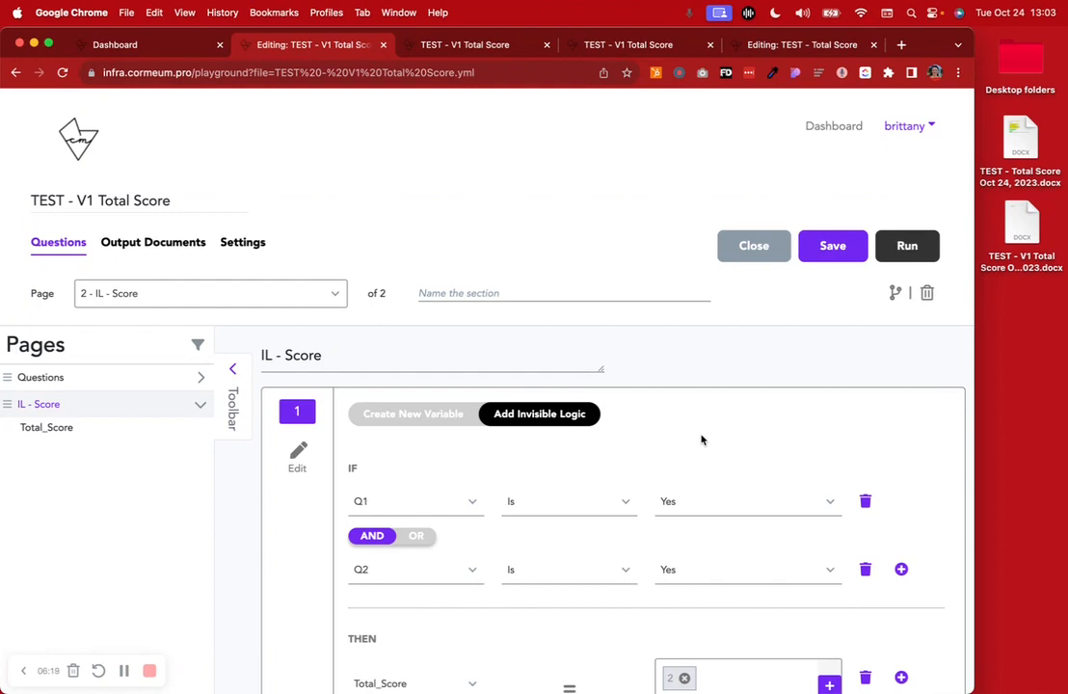
left_click(547, 44)
left_click(546, 44)
left_click(496, 45)
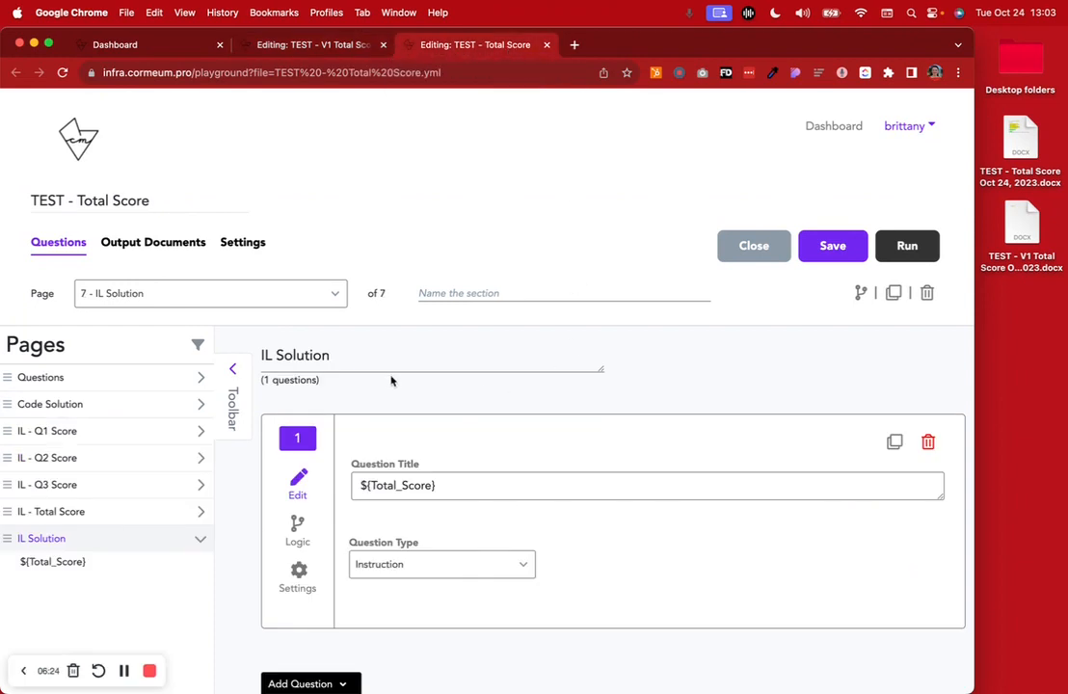
left_click(66, 377)
scroll(520, 400, "down", 3)
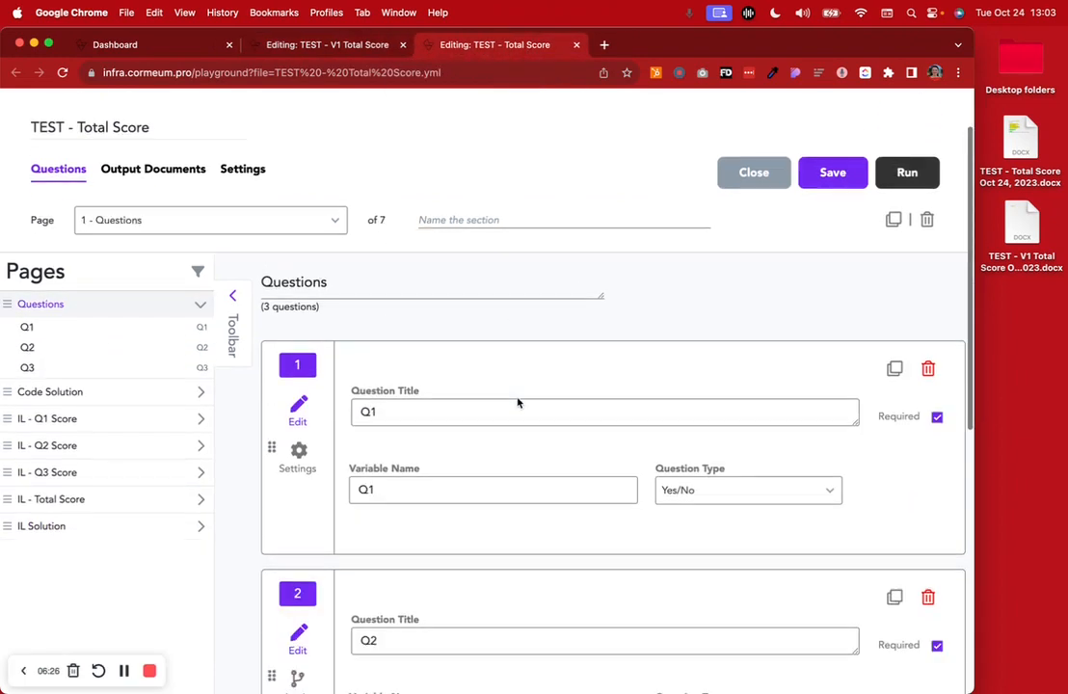
scroll(518, 403, "down", 5)
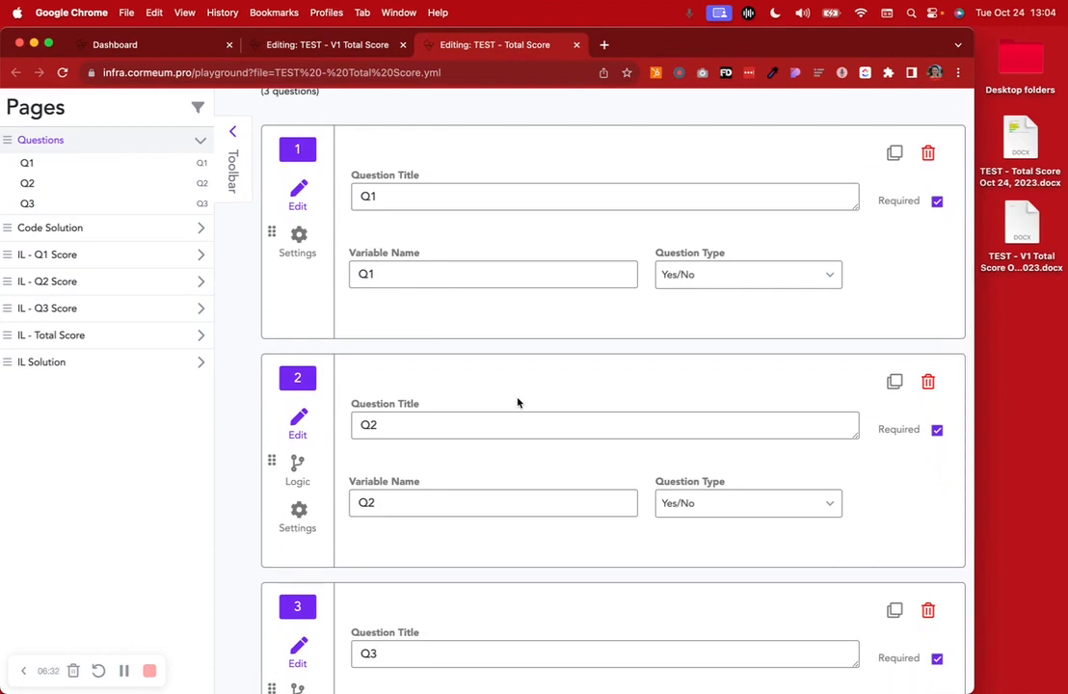
Go back to the TEST - V1 Total Score editor and check the Total_Score variable definition on the IL - Score page
left_click(311, 45)
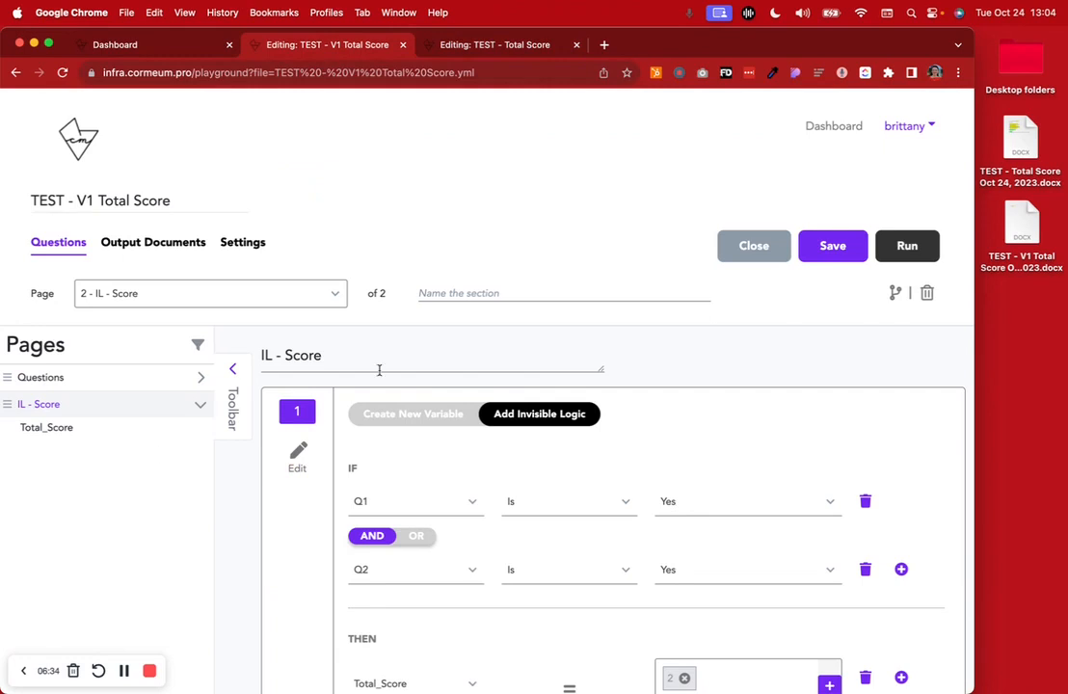
scroll(535, 461, "down", 2)
scroll(547, 476, "down", 1)
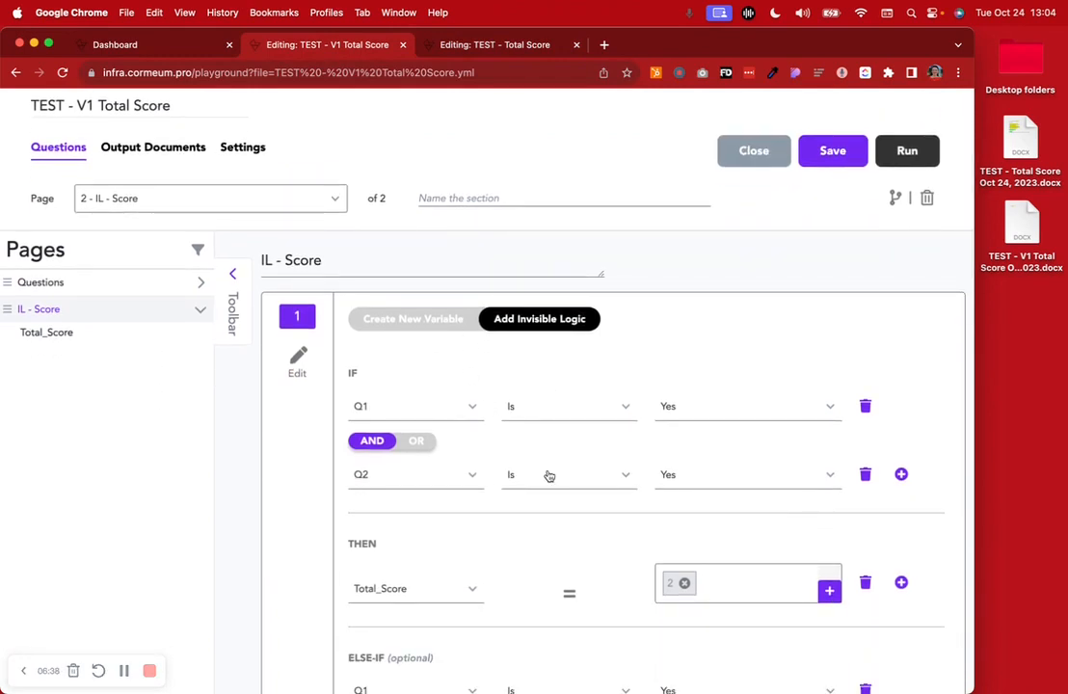
left_click(442, 323)
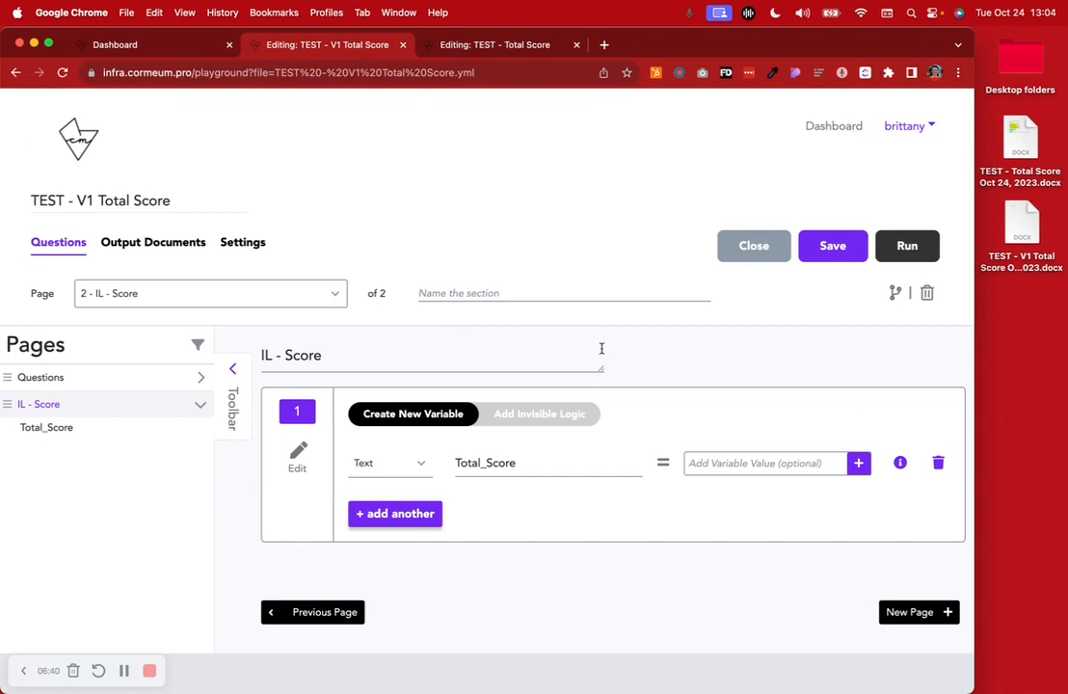
Run the TEST - Total Score workflow and compare the running form with the Questions page in its editor
left_click(489, 44)
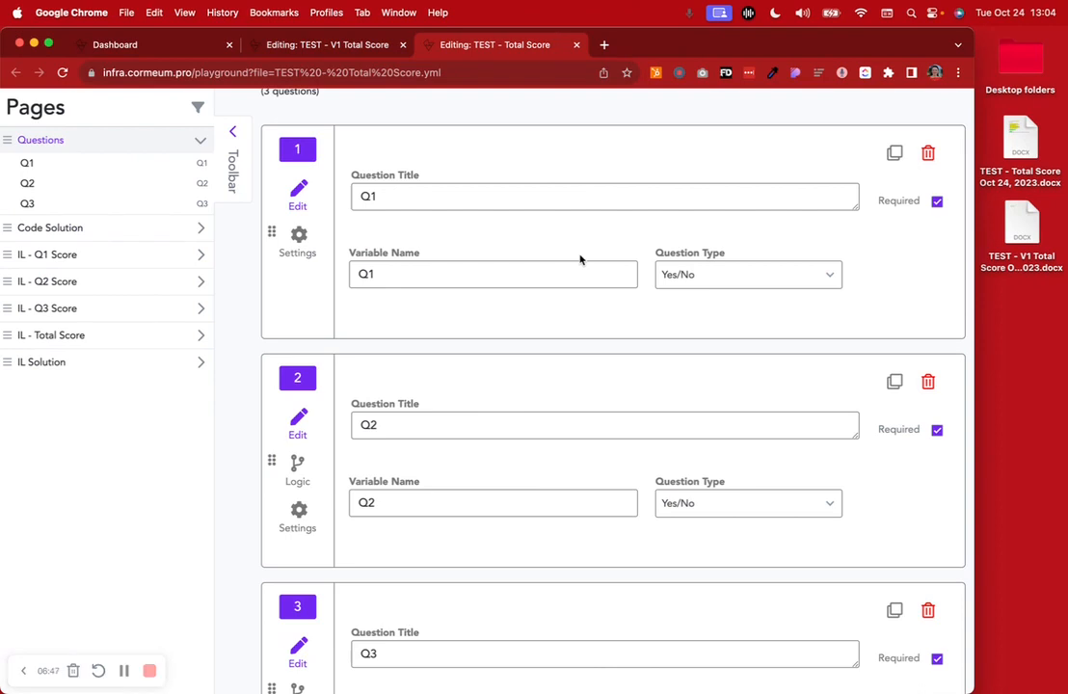
scroll(581, 259, "up", 5)
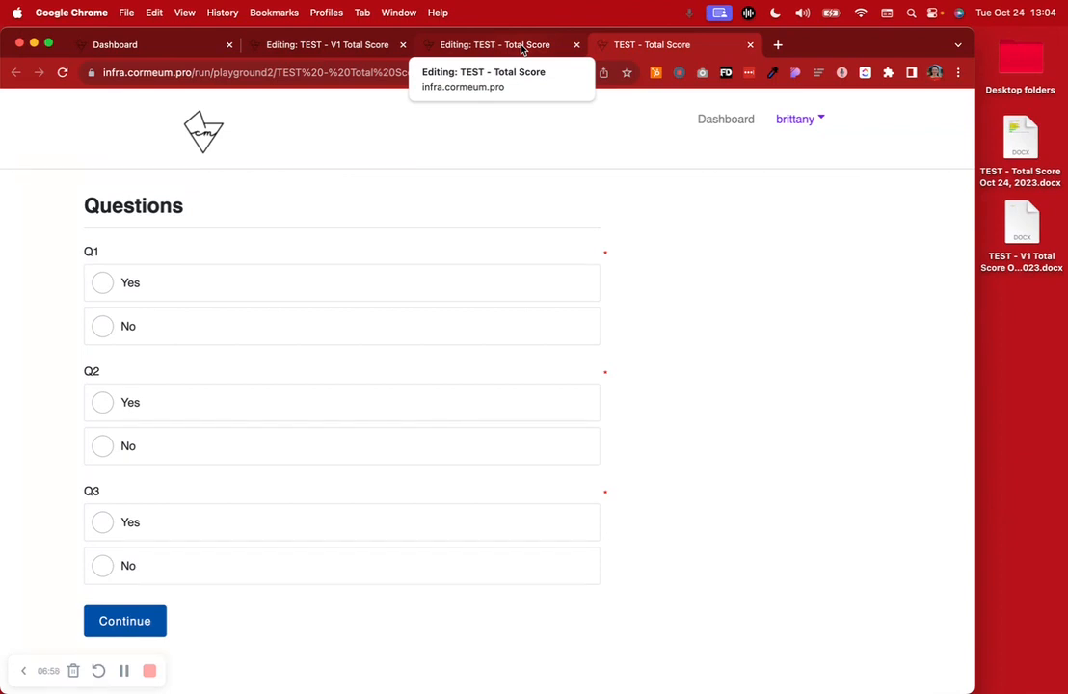
left_click(522, 45)
scroll(469, 329, "down", 3)
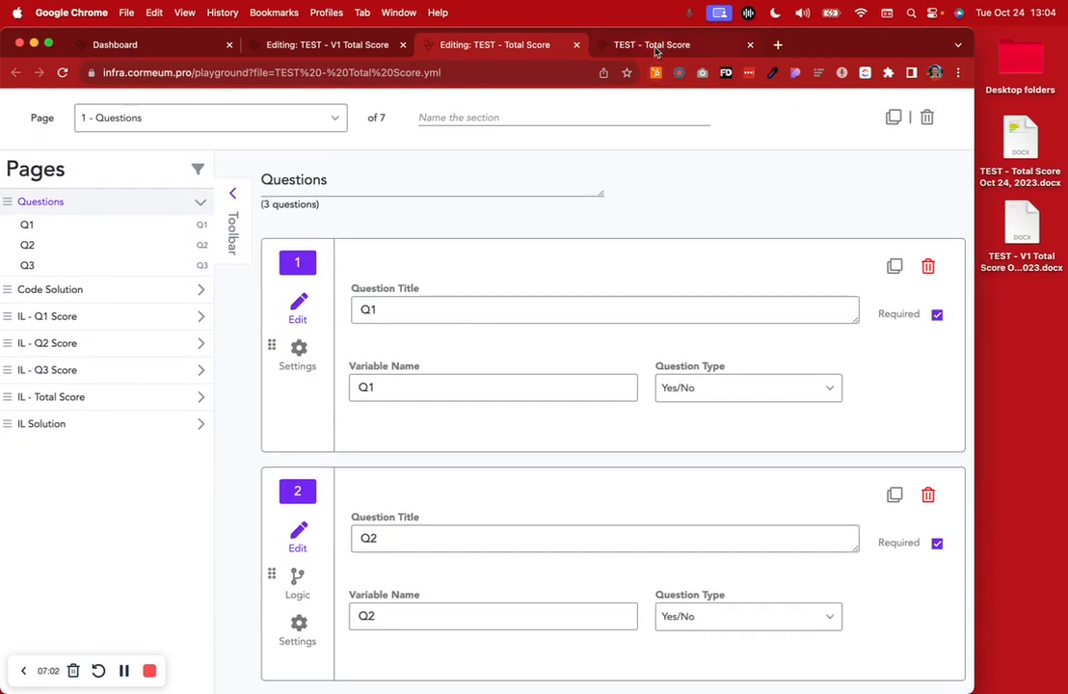
left_click(656, 46)
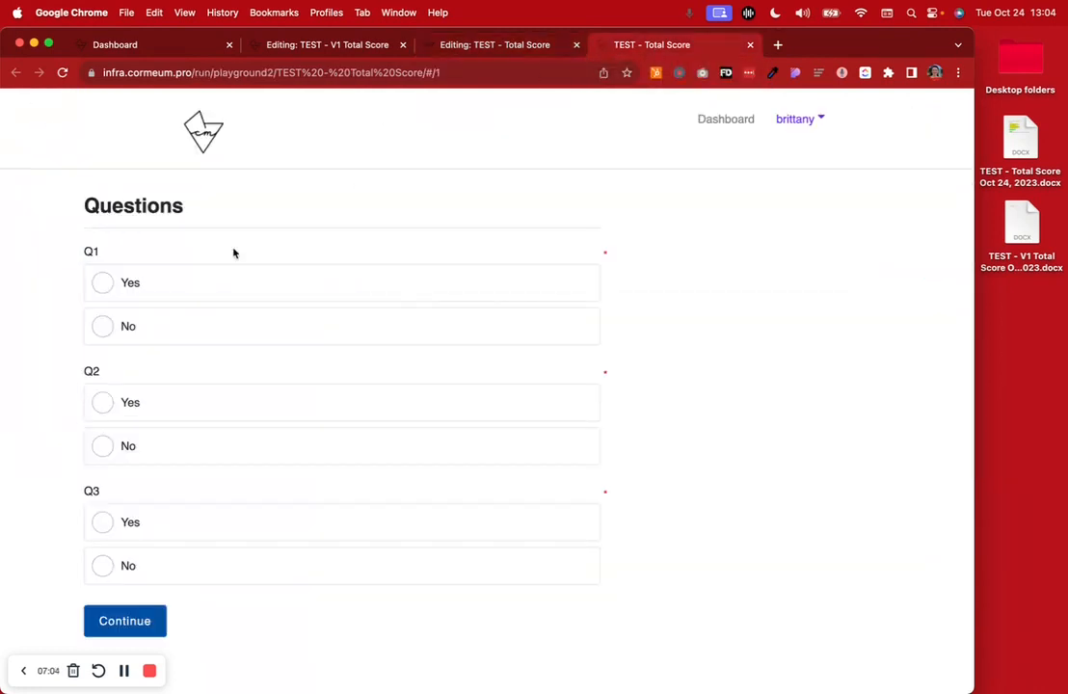
Answer Yes to Q1, Q2 and Q3 and continue through the Code Solution and IL Solution pages to the answer review
left_click(147, 285)
left_click(146, 403)
left_click(138, 524)
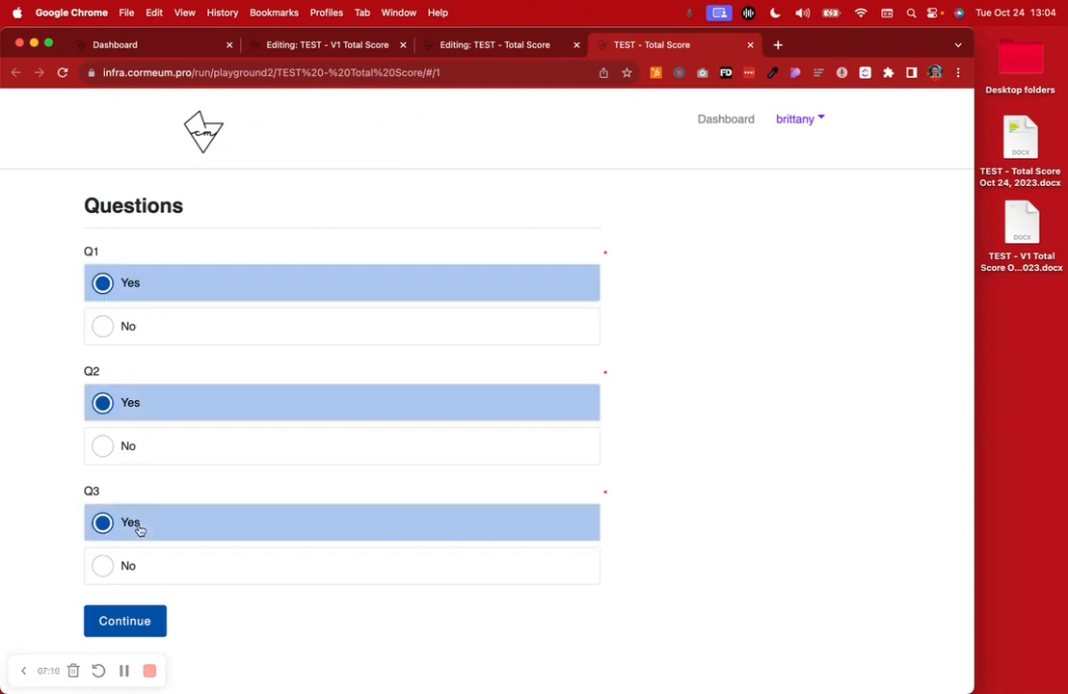
left_click(148, 621)
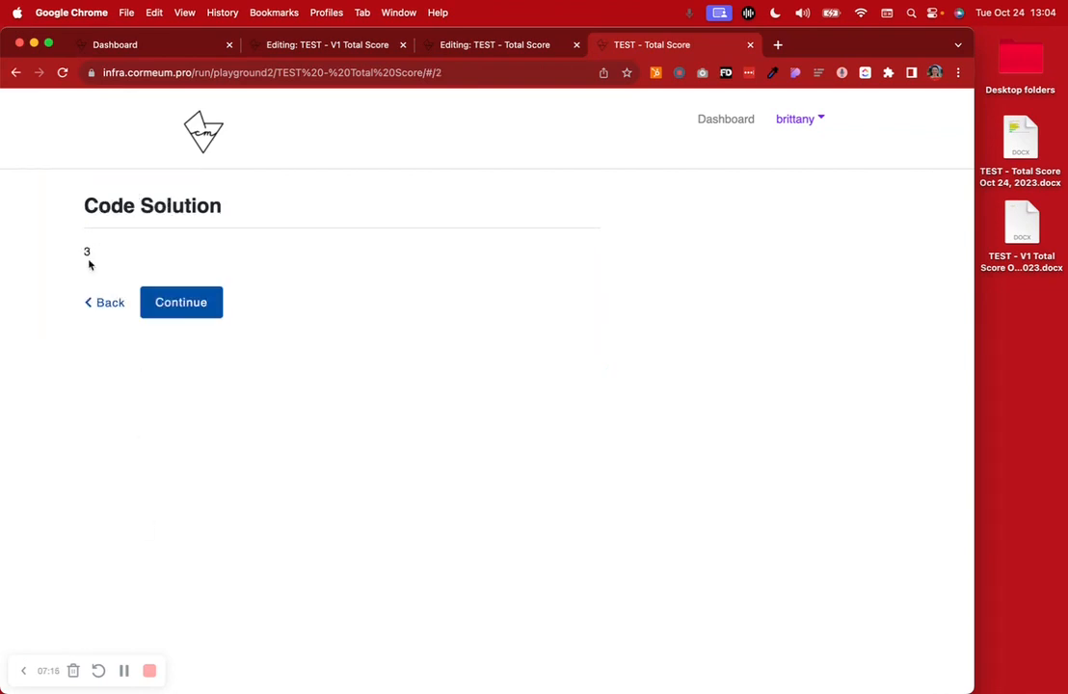
left_click(178, 309)
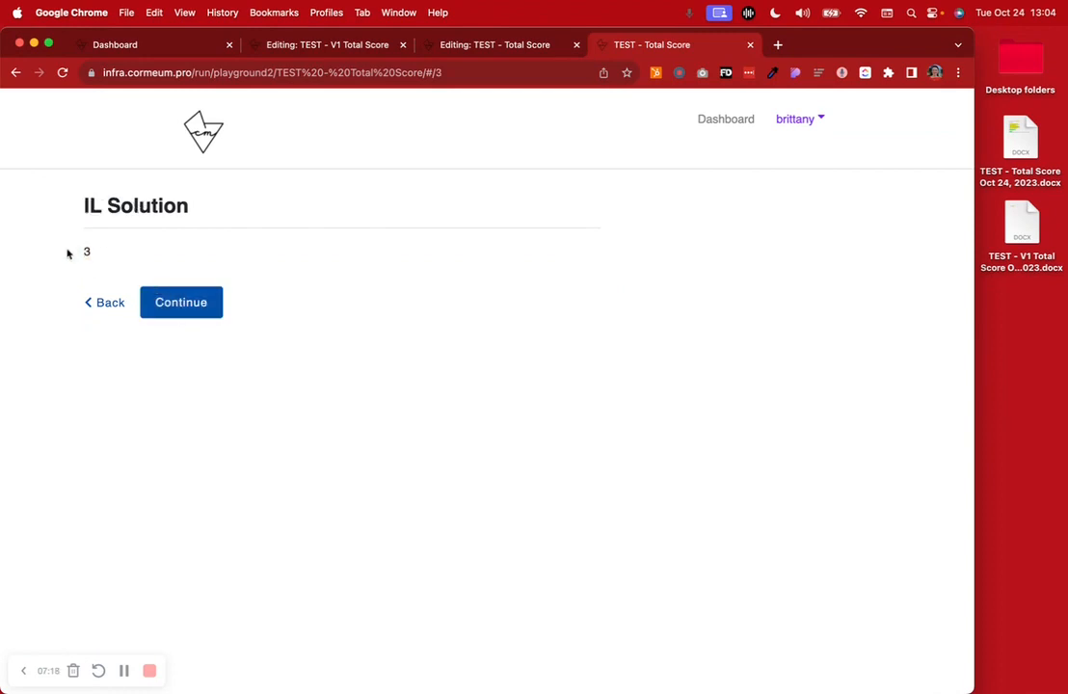
left_click(145, 301)
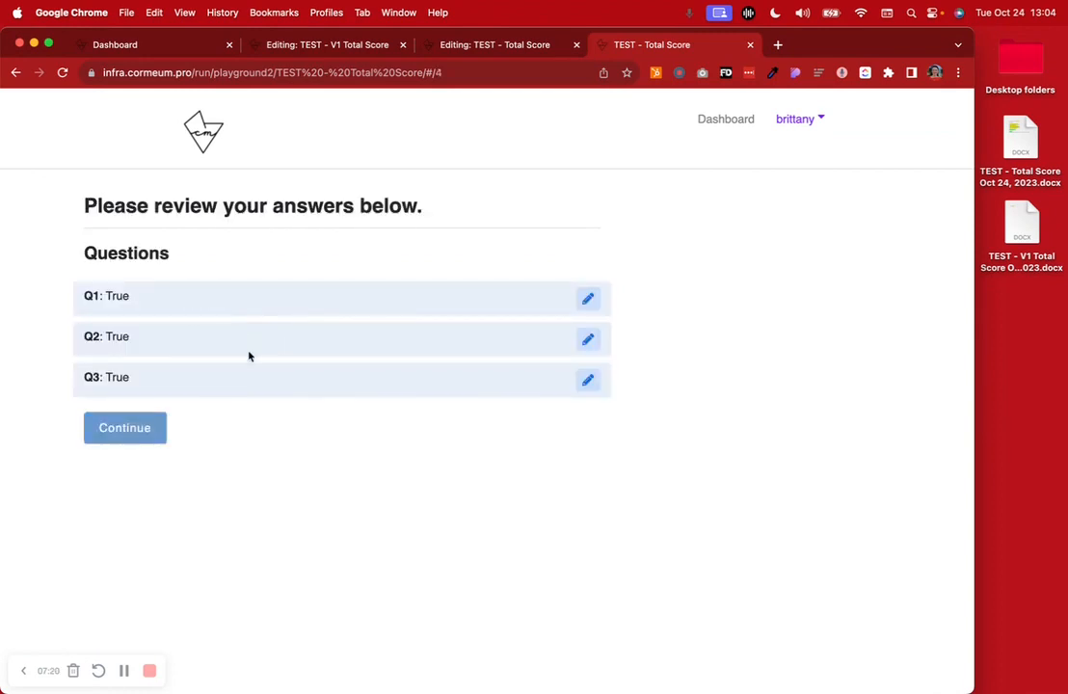
View the TEST - Total Score Oct 24, 2023 template in Word, then highlight the score lines in the generated PDF and close it
double_click(1051, 154)
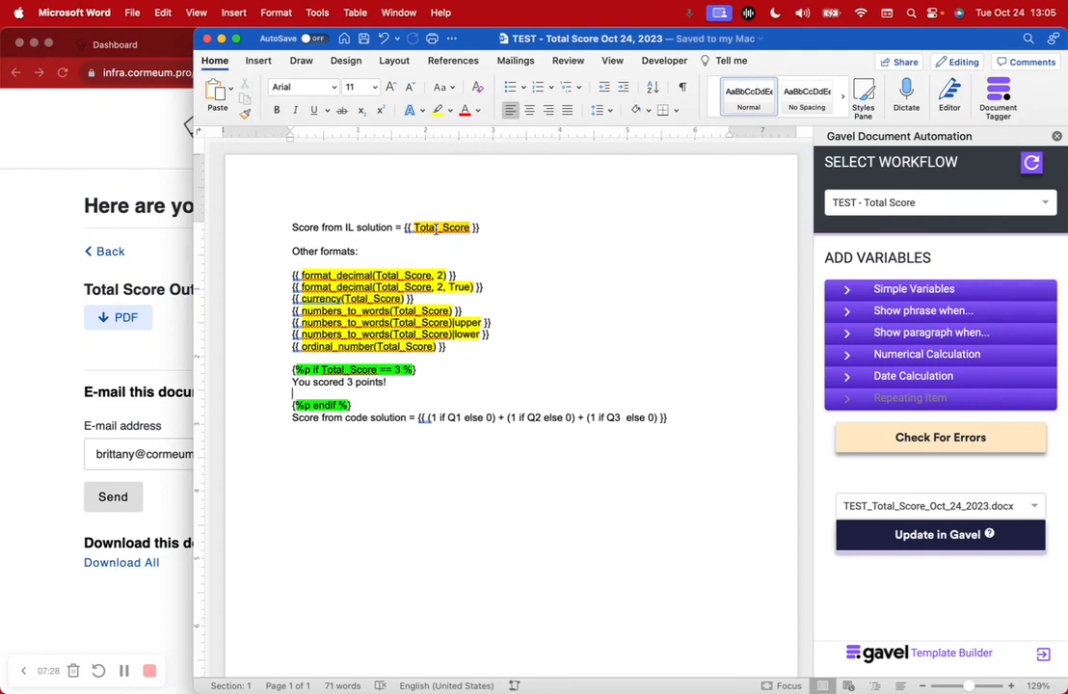
left_click(134, 321)
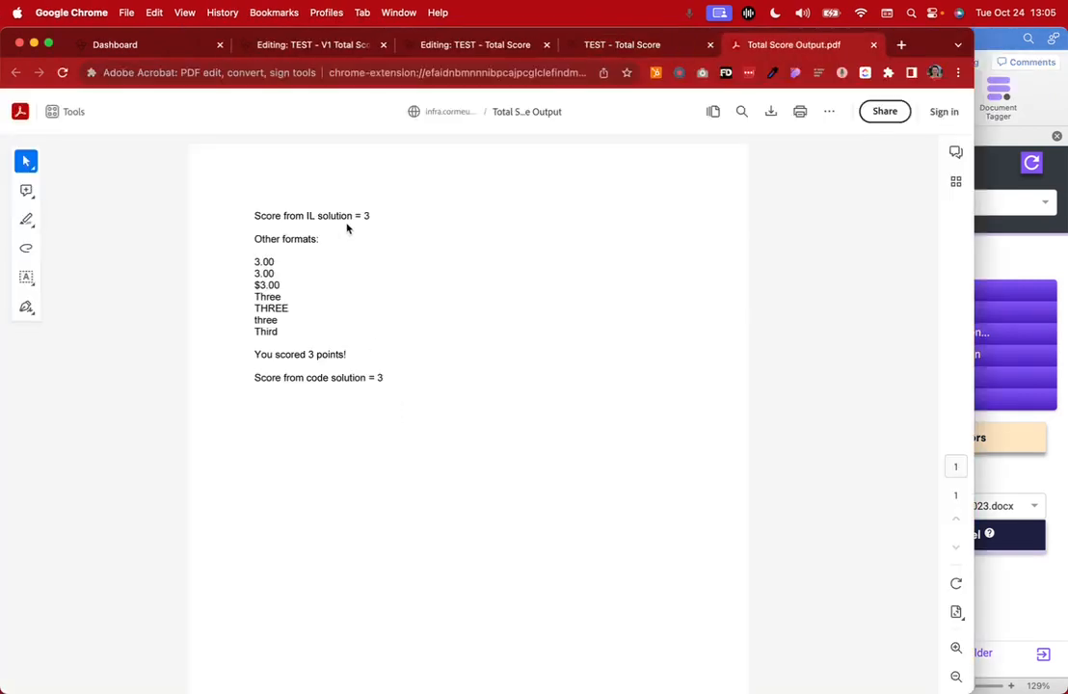
left_click_drag(347, 228, 357, 328)
left_click(873, 44)
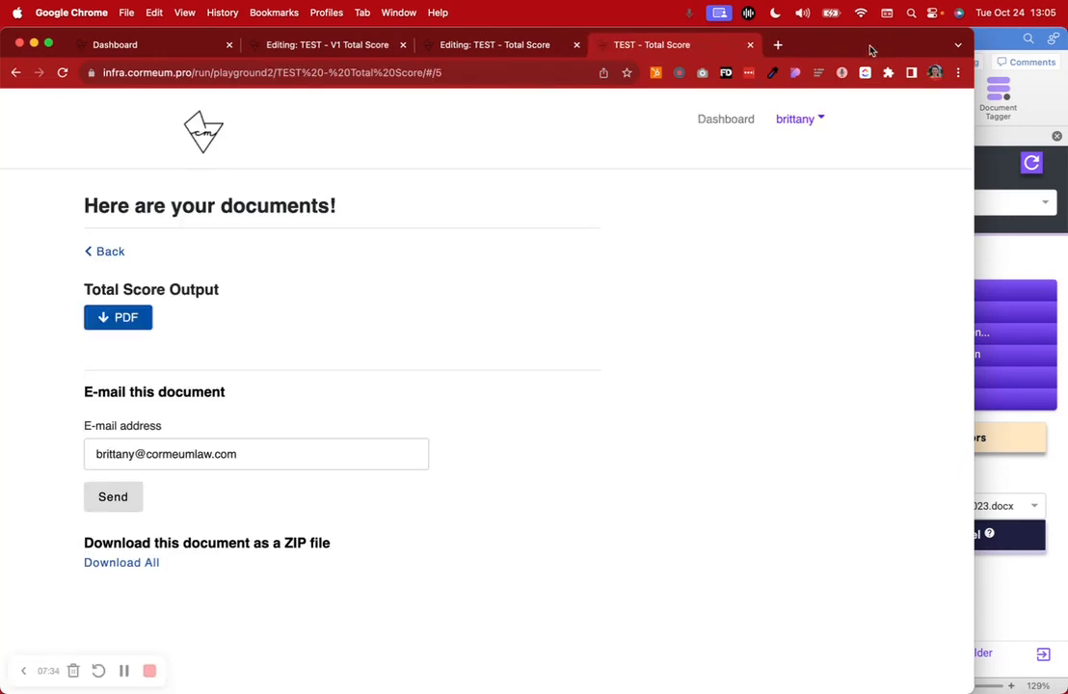
Return to the TEST - Total Score editor and review the three Yes/No questions on the Questions page
left_click(467, 44)
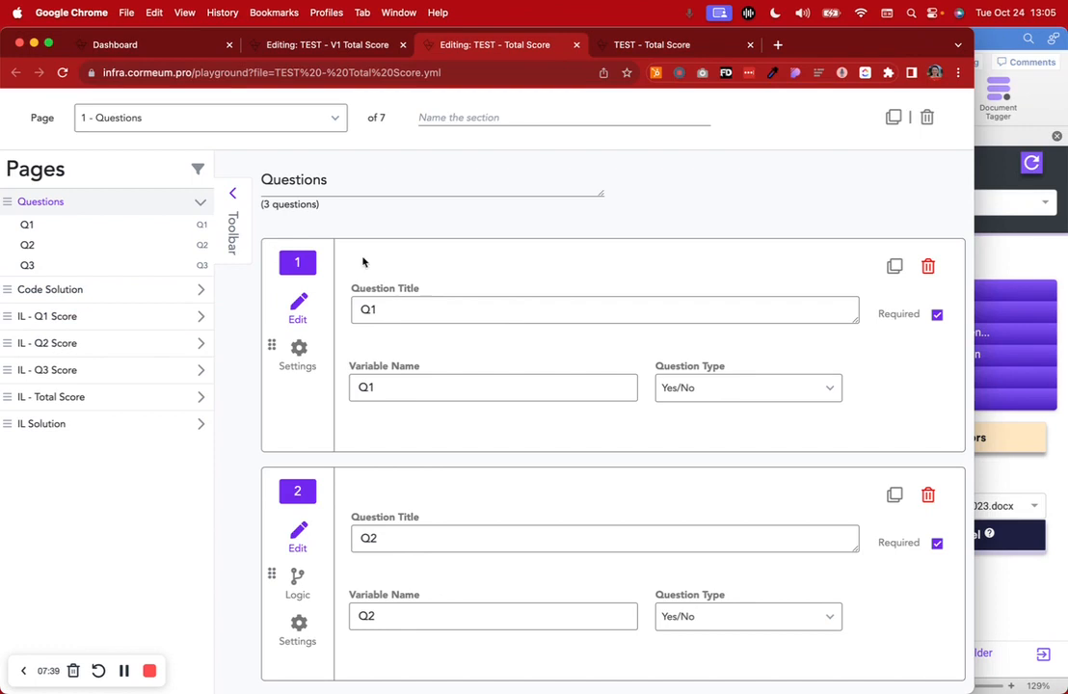
mouse_move(462, 693)
scroll(479, 448, "down", 8)
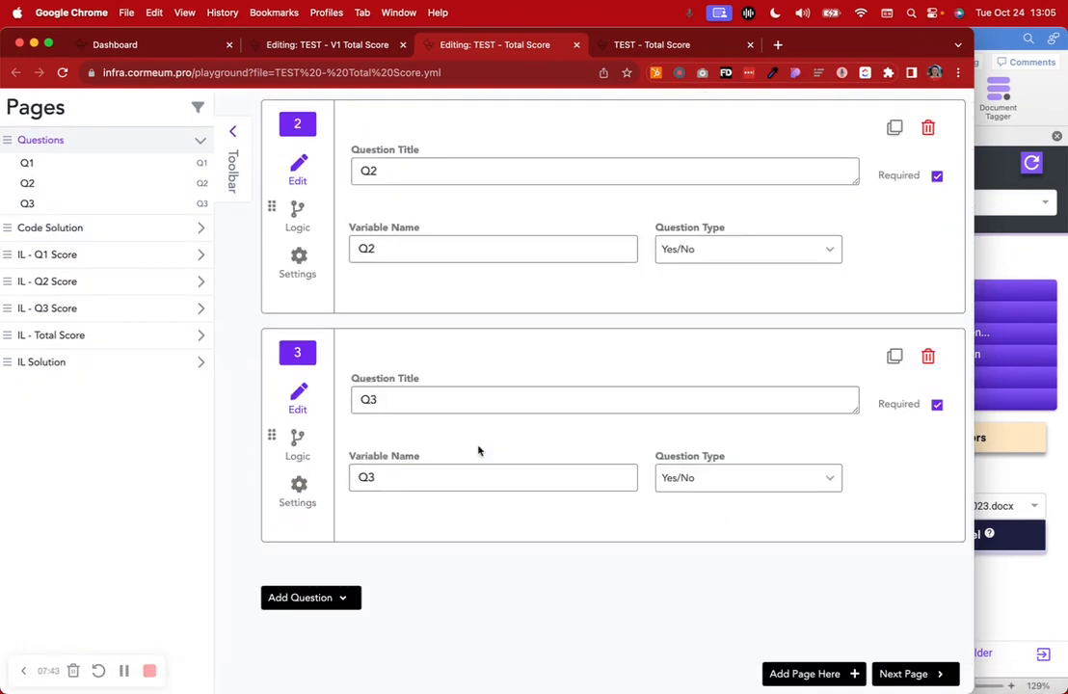
scroll(479, 450, "up", 10)
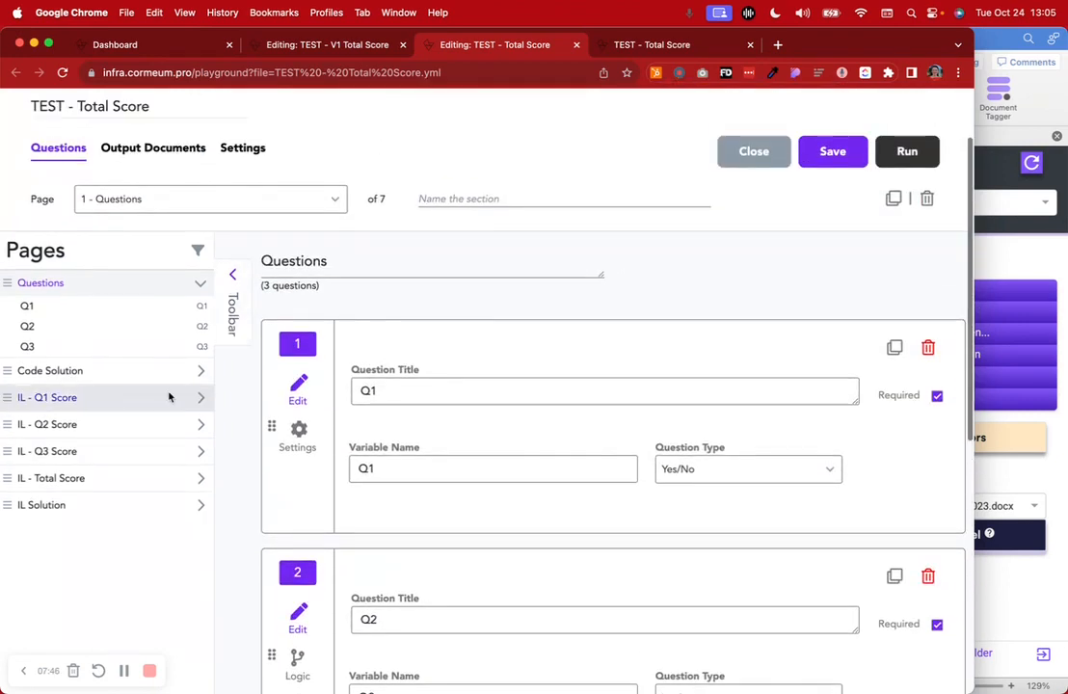
Check the Q1_Score variable's name and Number type on the IL - Q1 Score page, then show its invisible logic
left_click(103, 399)
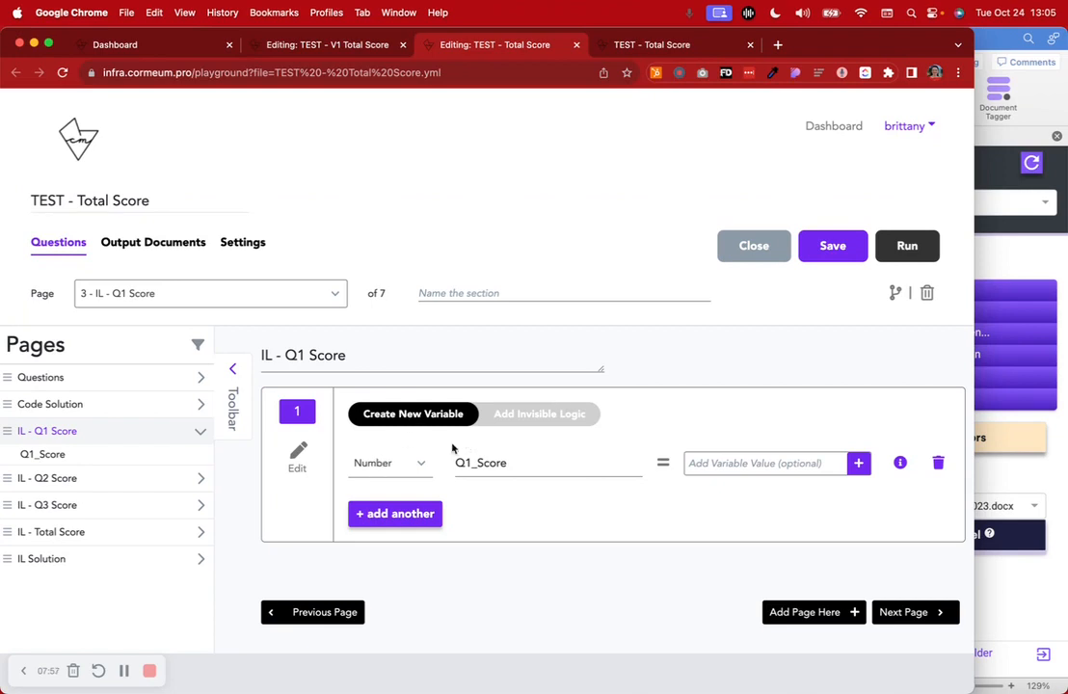
left_click(381, 464)
left_click(419, 520)
left_click_drag(528, 463, 455, 466)
left_click(529, 510)
left_click(538, 414)
scroll(537, 416, "down", 5)
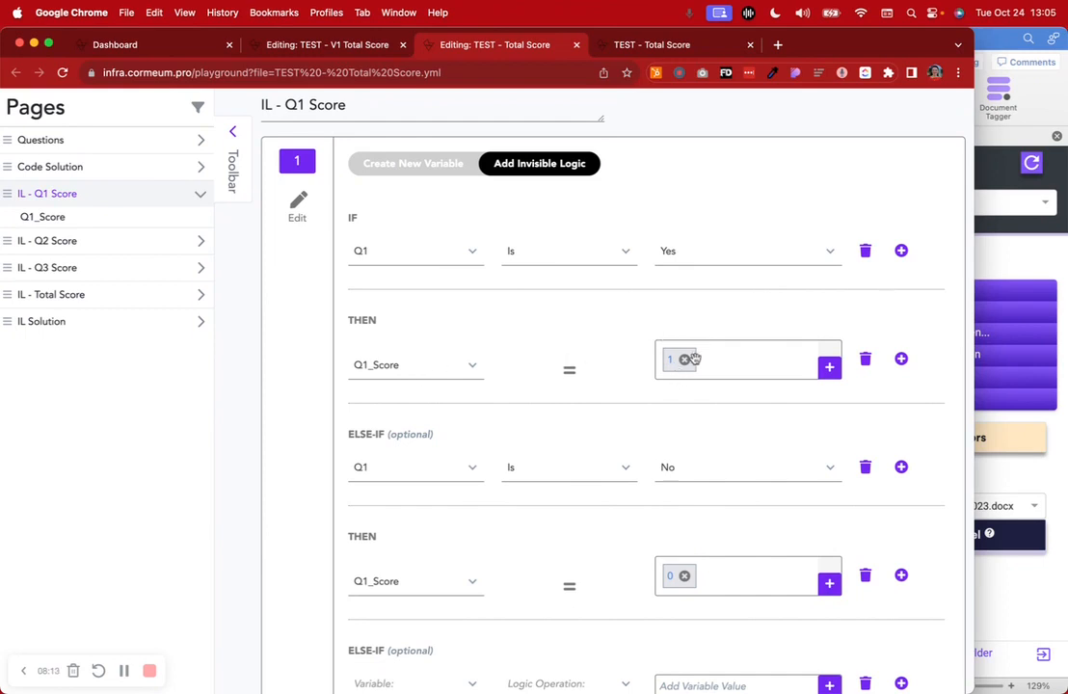
Try adding the Number value 1 to Q1_Score in the THEN part of the Q1 is Yes condition
left_click(831, 370)
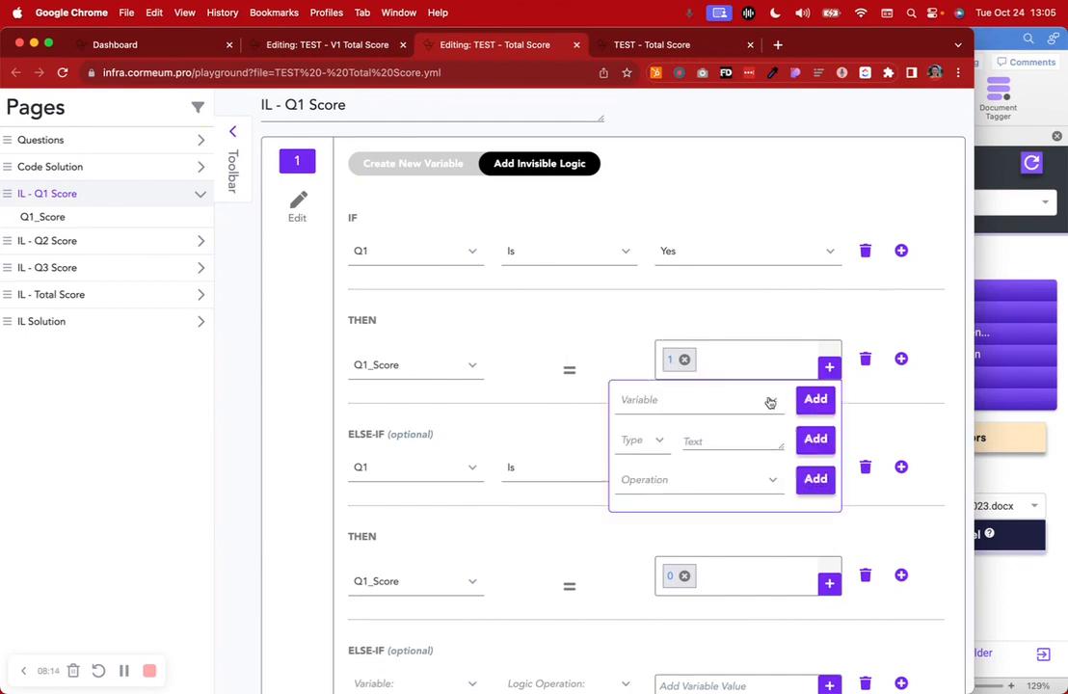
left_click(640, 441)
left_click(639, 560)
left_click(717, 439)
type("1")
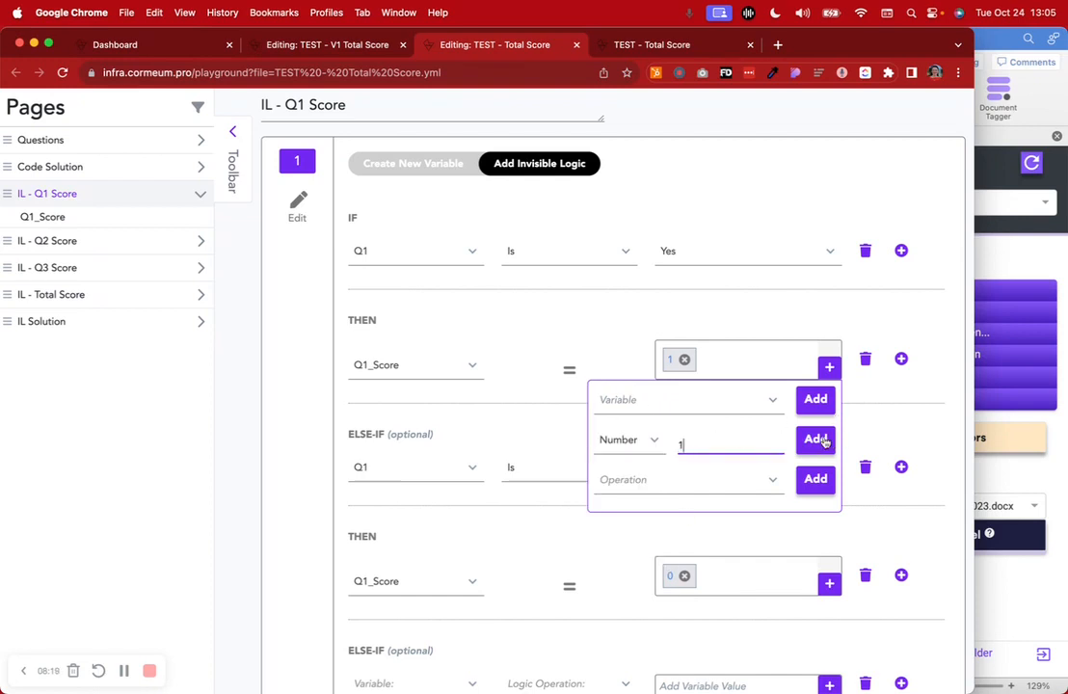
left_click(822, 441)
Examine the remaining branches of the IL - Q1 Score logic, then go back to the Q1_Score variable definition
scroll(644, 433, "down", 3)
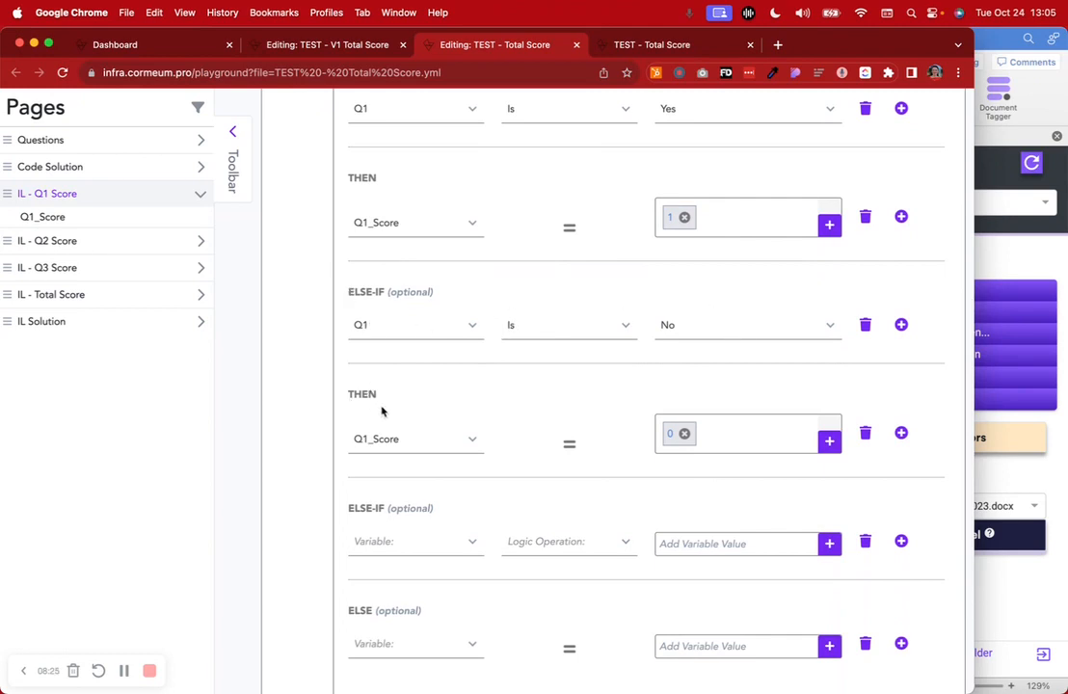
scroll(698, 463, "down", 1)
scroll(696, 460, "down", 3)
scroll(696, 460, "up", 10)
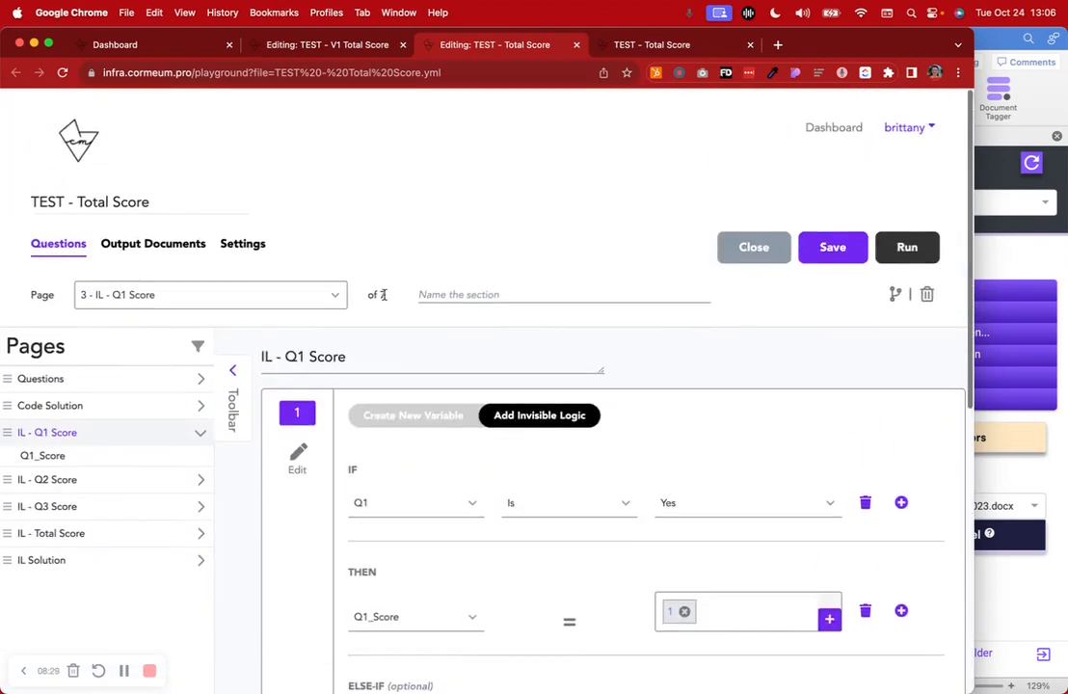
left_click(403, 415)
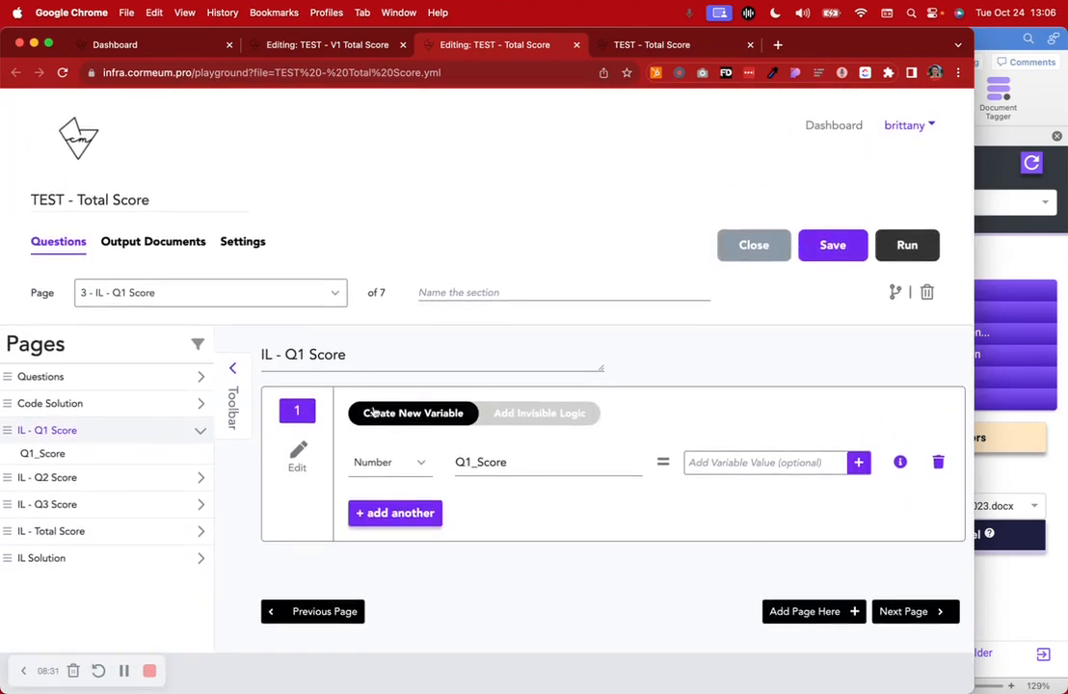
Examine the invisible logic on the IL - Q2 Score and IL - Q3 Score pages, ending on the Q3_Score variable definition
left_click(113, 480)
left_click(524, 417)
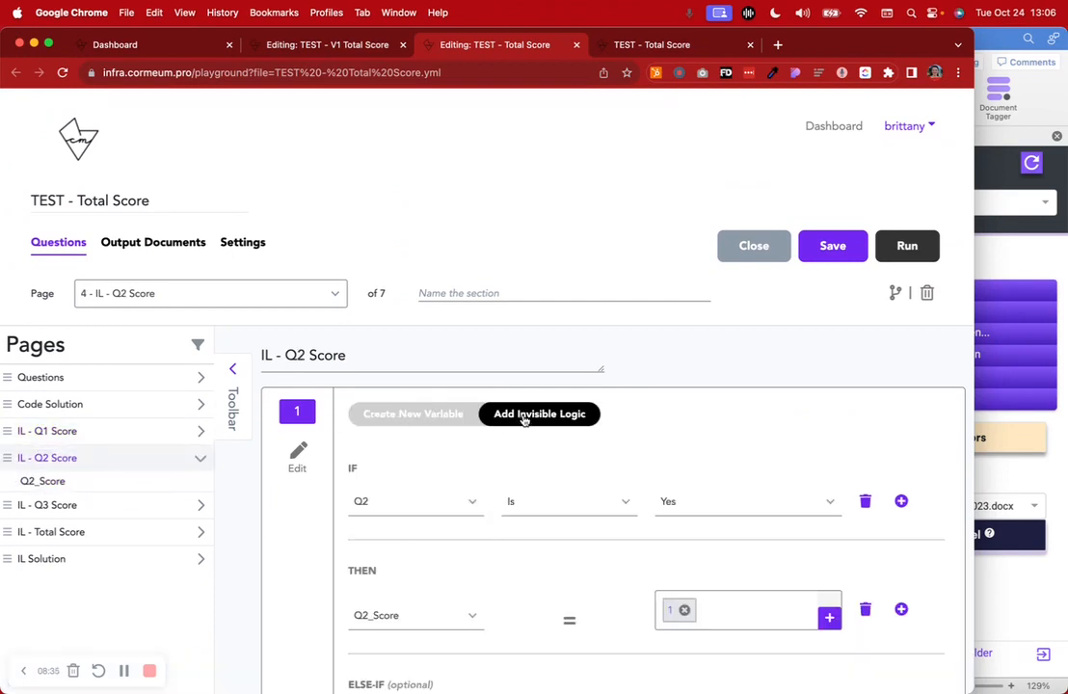
scroll(533, 542, "down", 2)
left_click_drag(348, 391, 388, 391)
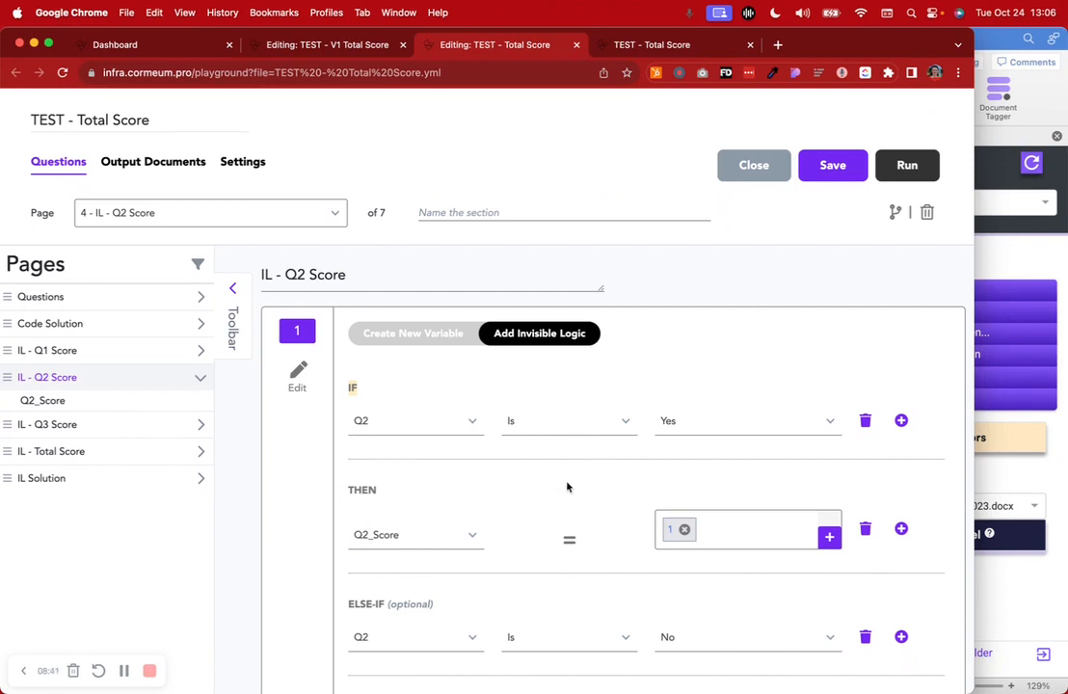
scroll(662, 517, "down", 4)
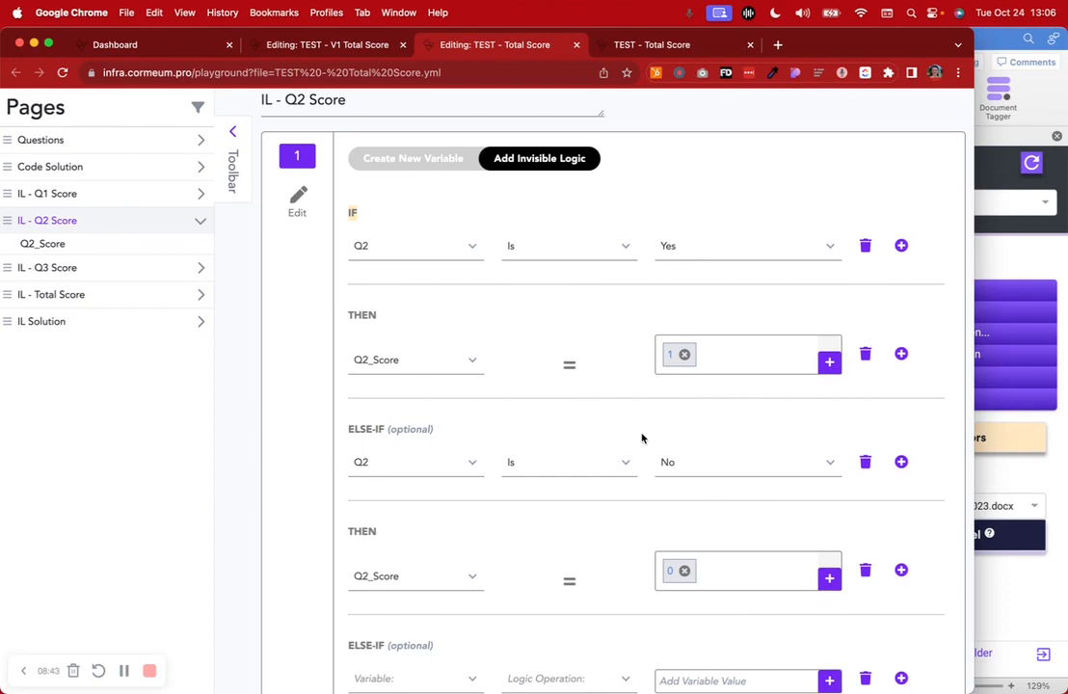
left_click(57, 268)
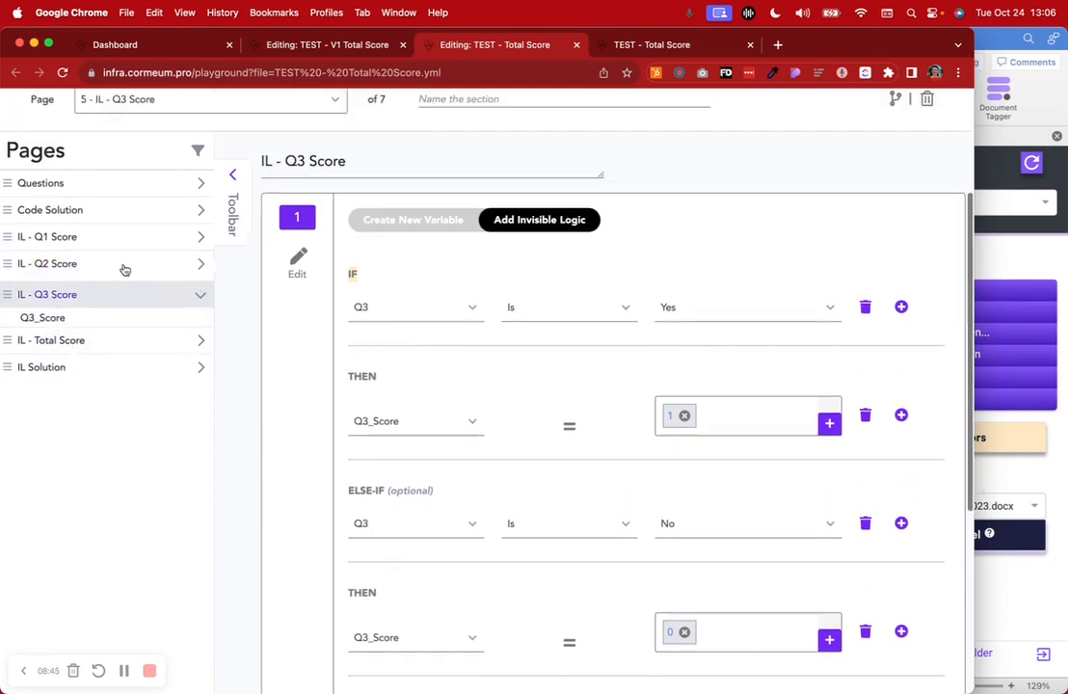
left_click(393, 416)
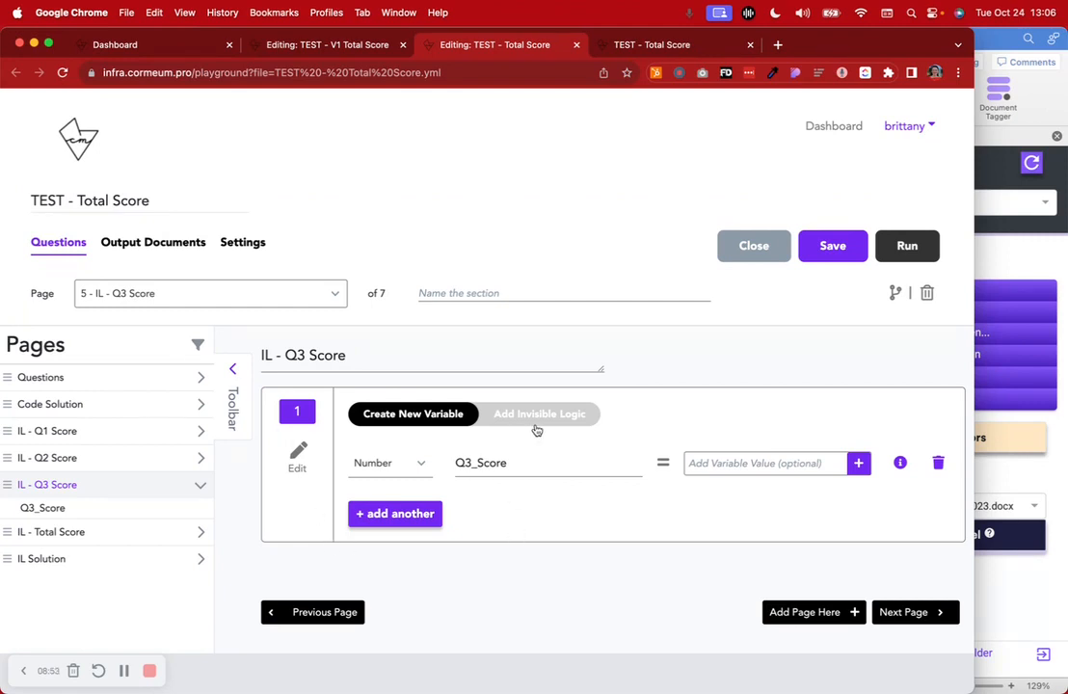
Check the Total_Score variable's name and its type options on the IL - Total Score page
left_click(124, 532)
scroll(332, 547, "down", 2)
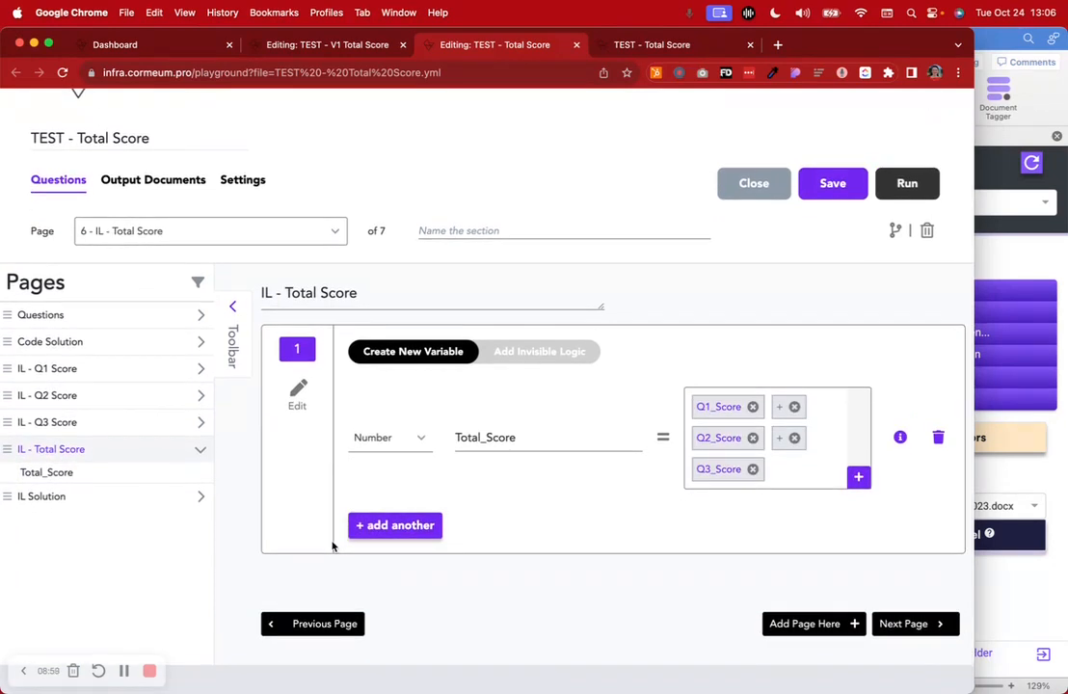
left_click_drag(532, 436, 441, 440)
left_click(410, 438)
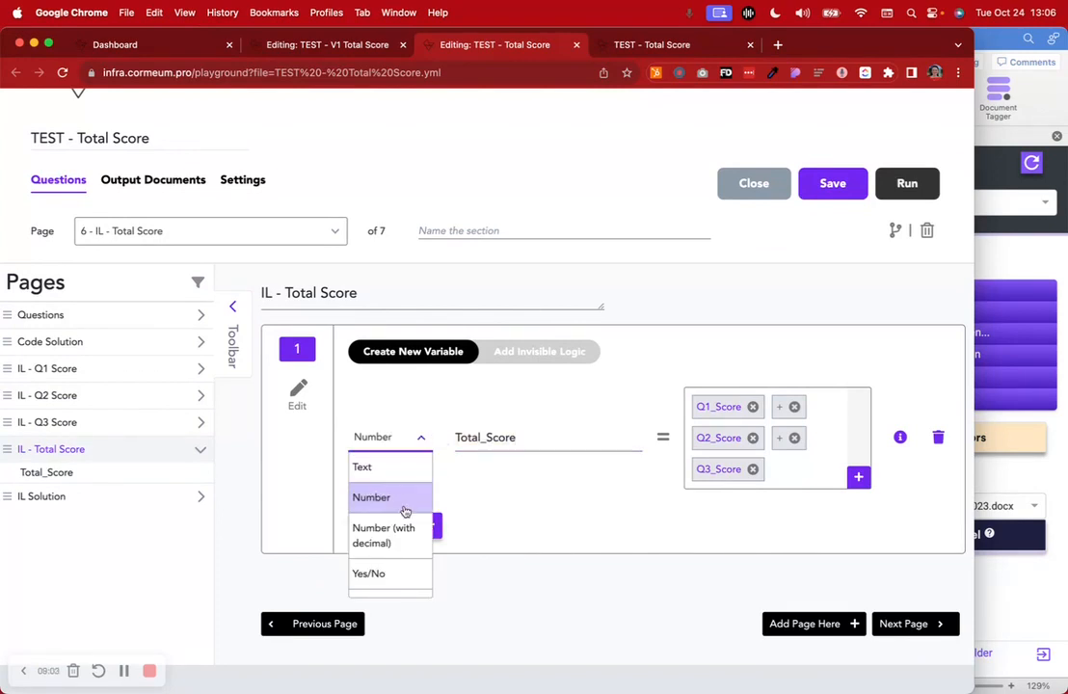
left_click(566, 485)
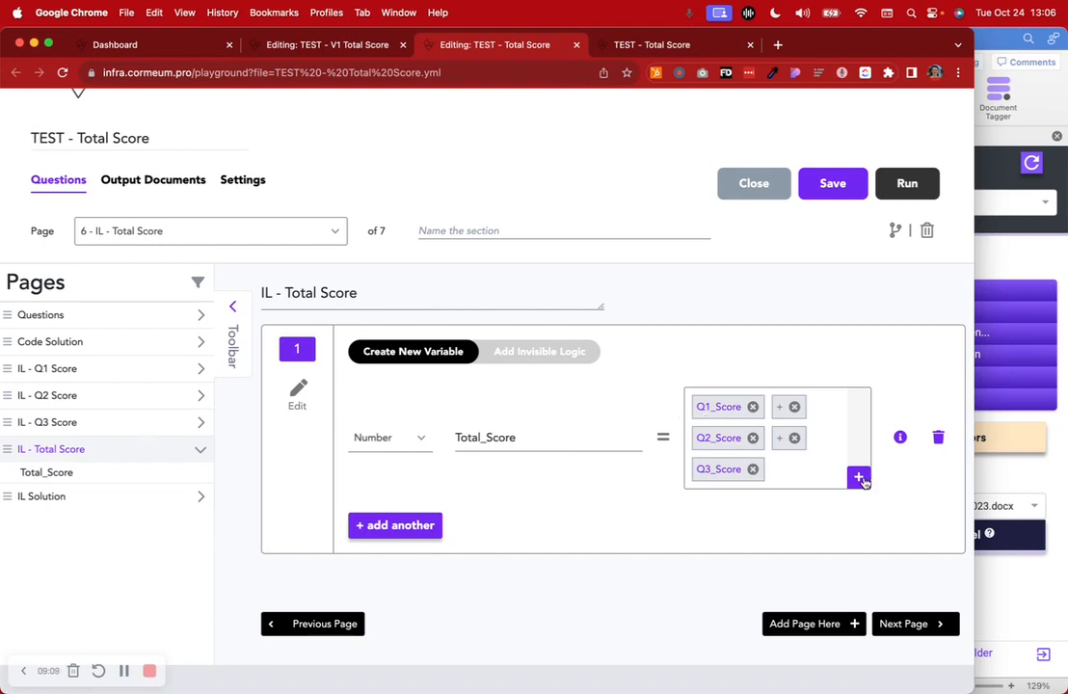
View the invisible logic of the IL - Total Score page, return to its variable definition and highlight the Total_Score name
left_click(542, 353)
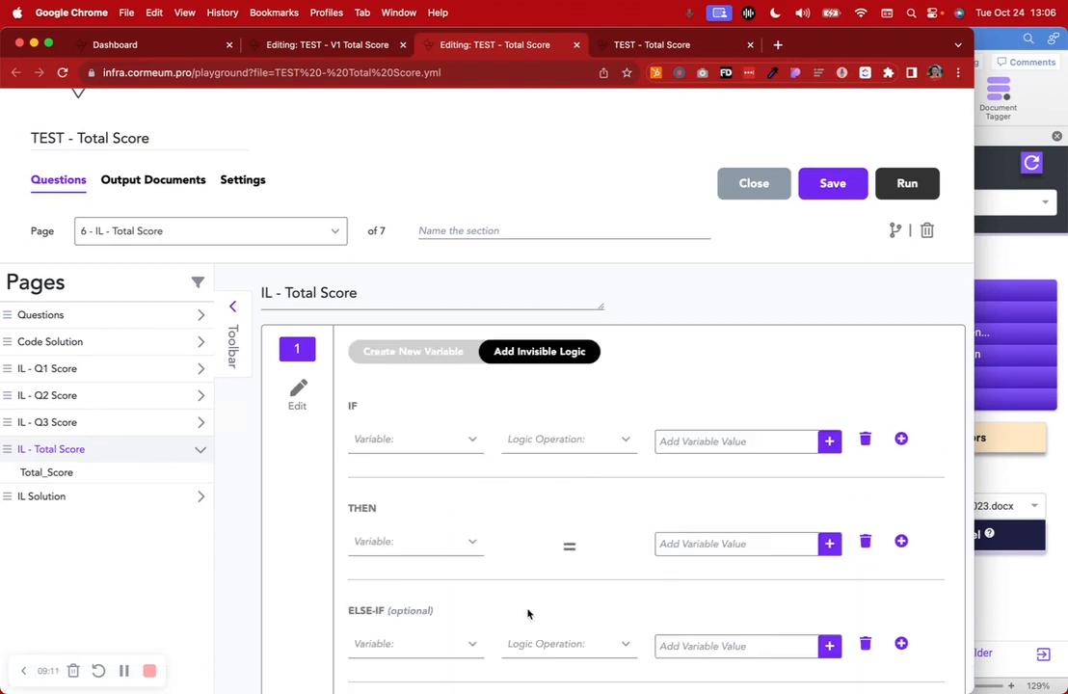
left_click(409, 352)
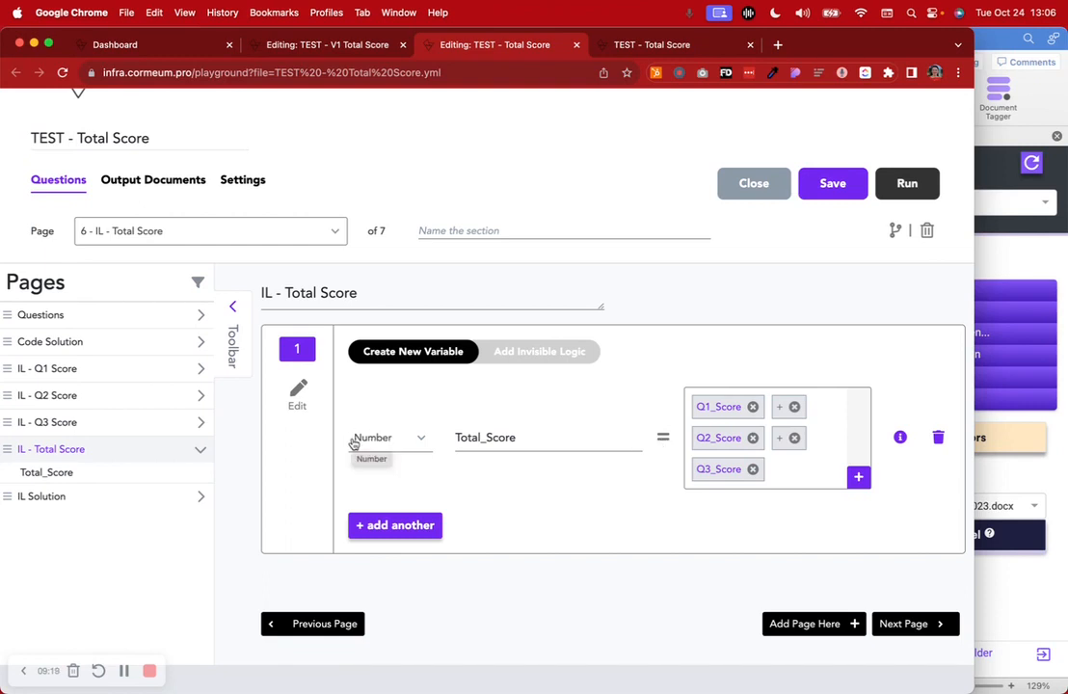
left_click_drag(528, 436, 455, 440)
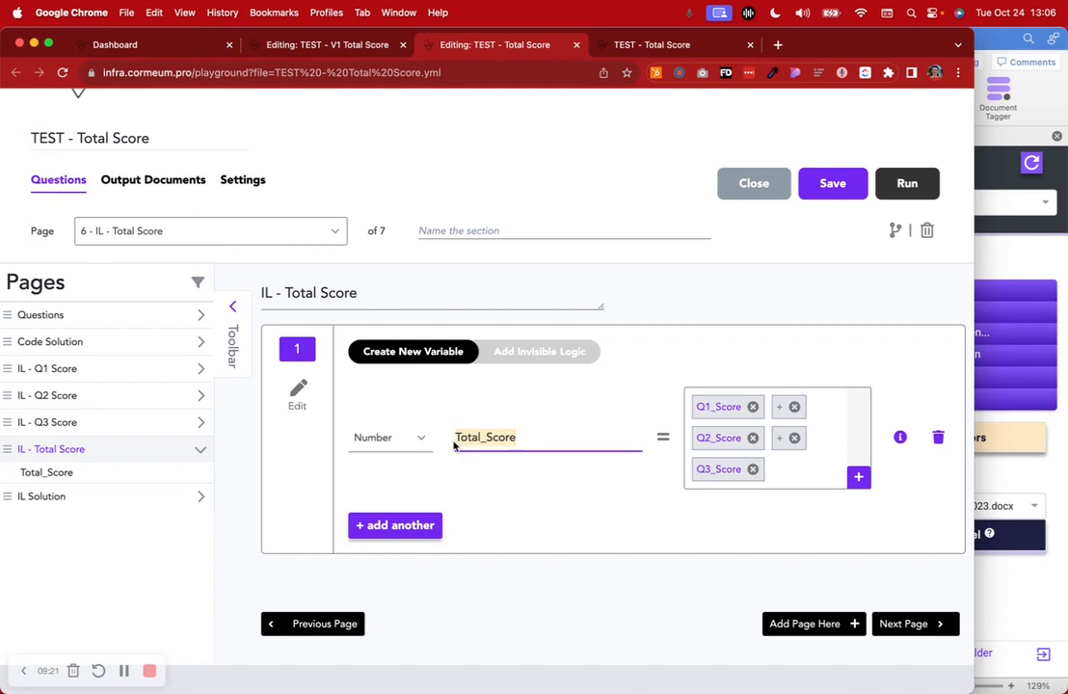
left_click(575, 515)
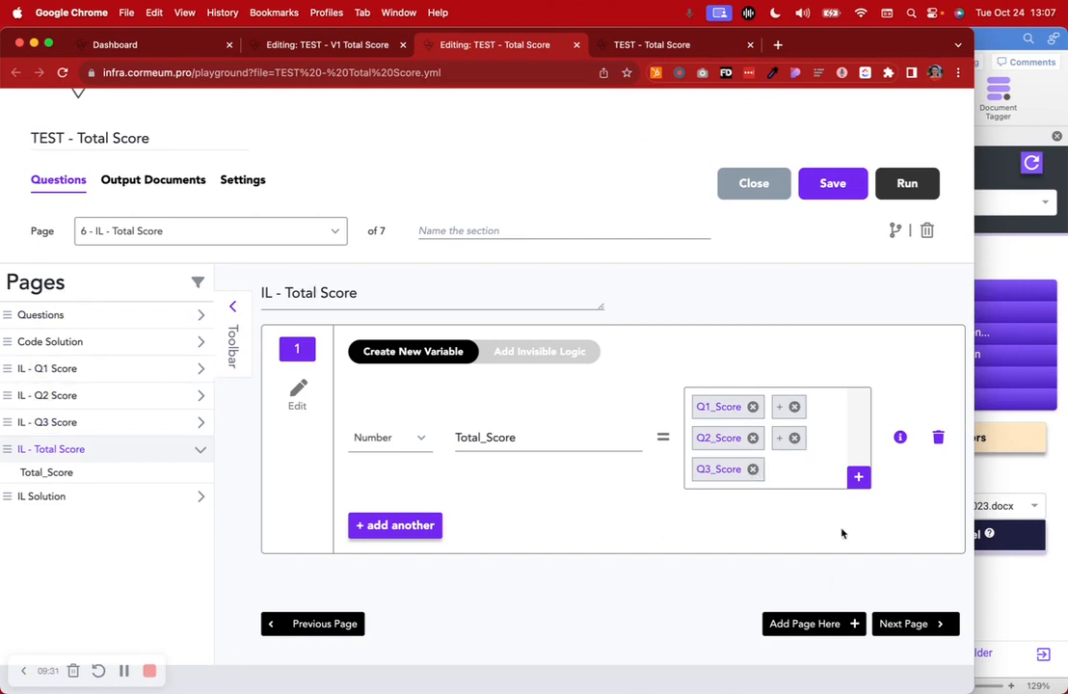
Try choosing the Q1_Score variable and the Add (+) operation for Total_Score's value, and dismiss the value options without adding them
left_click(858, 479)
left_click(721, 511)
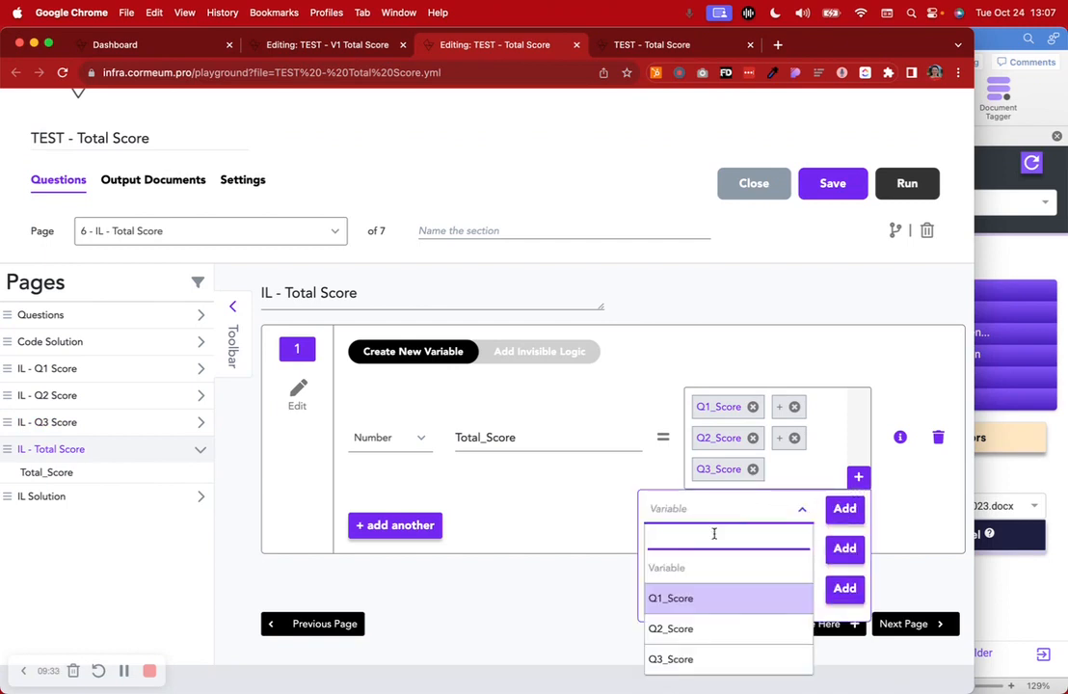
left_click(675, 598)
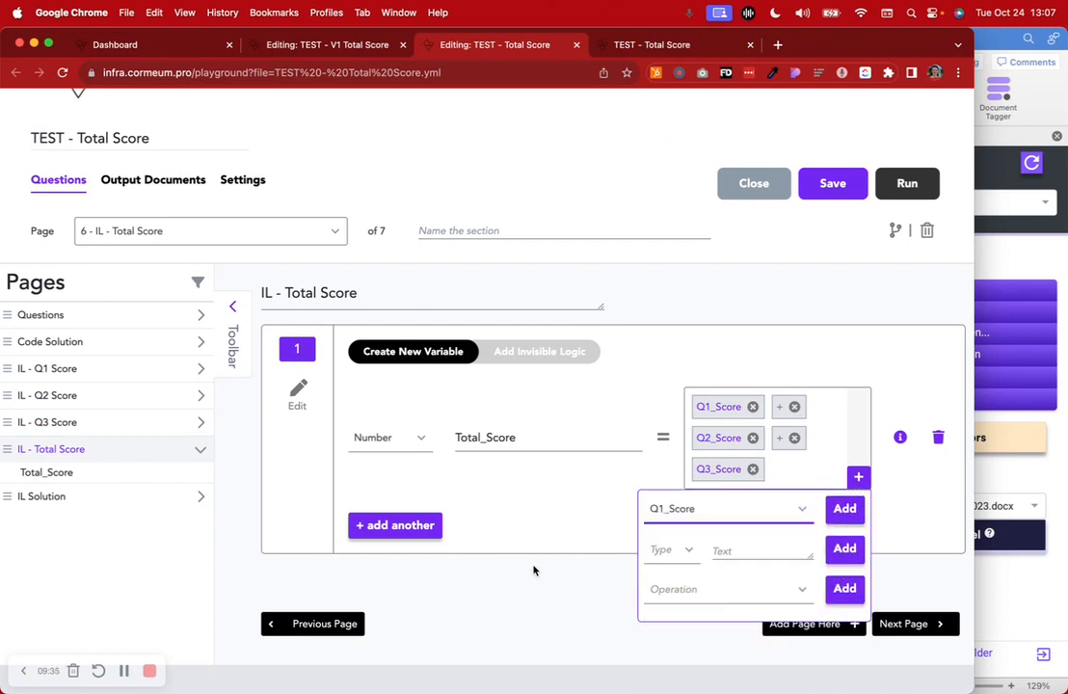
left_click(683, 597)
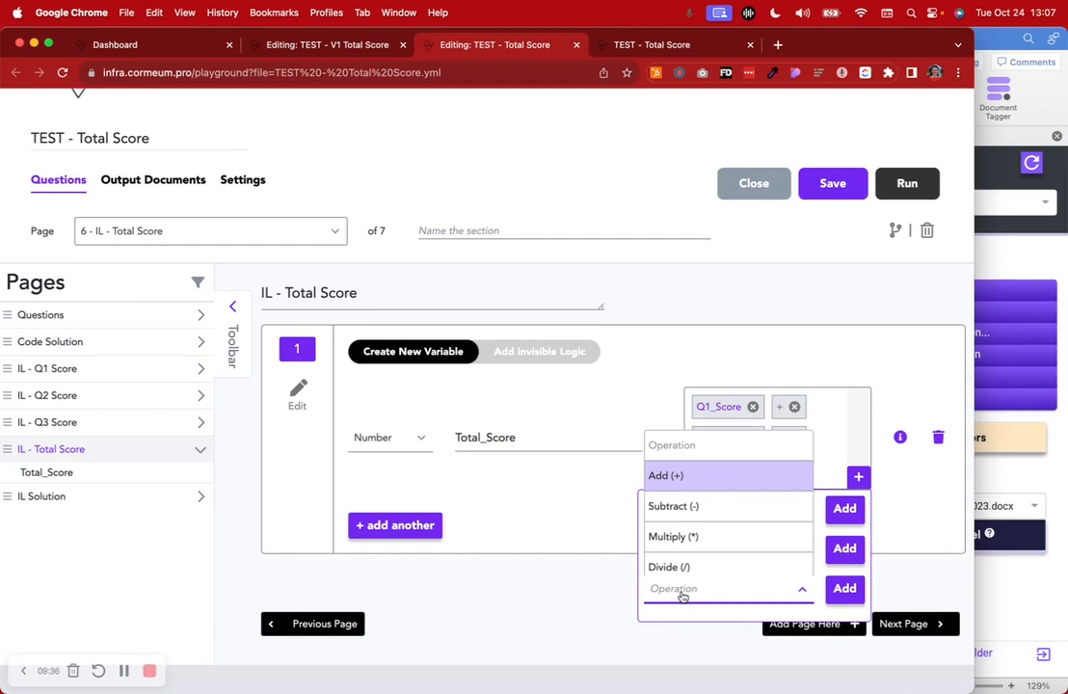
left_click(678, 476)
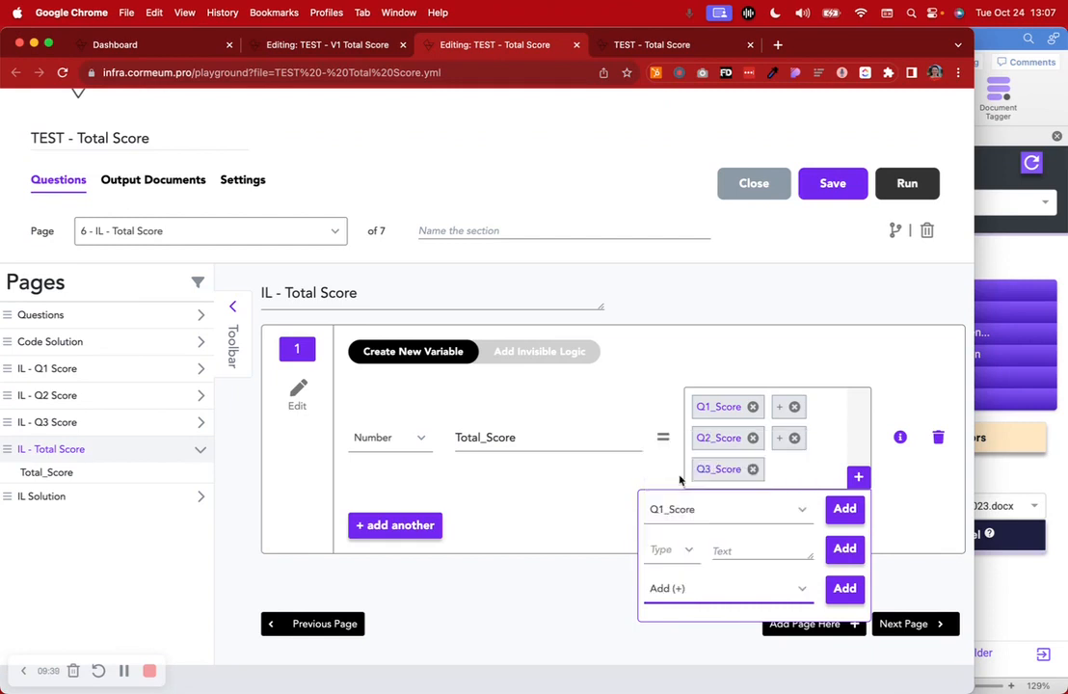
left_click(869, 335)
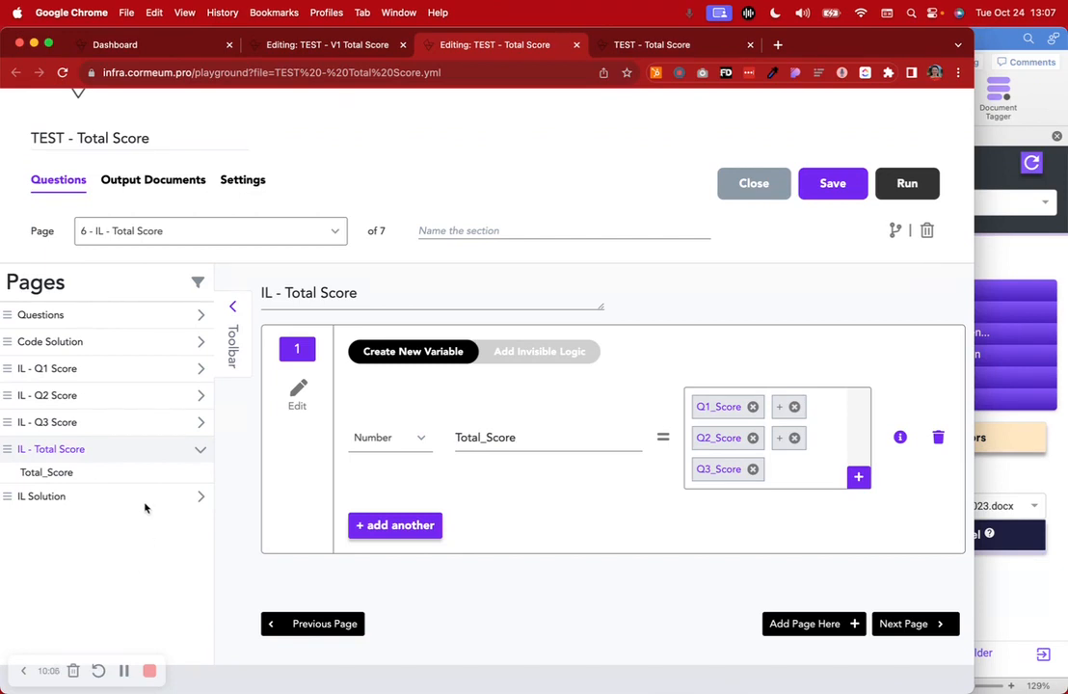
Examine the Code Solution page's score expression, highlighting the whole formula and its "(1 if Q1 else 0)" term
left_click(132, 351)
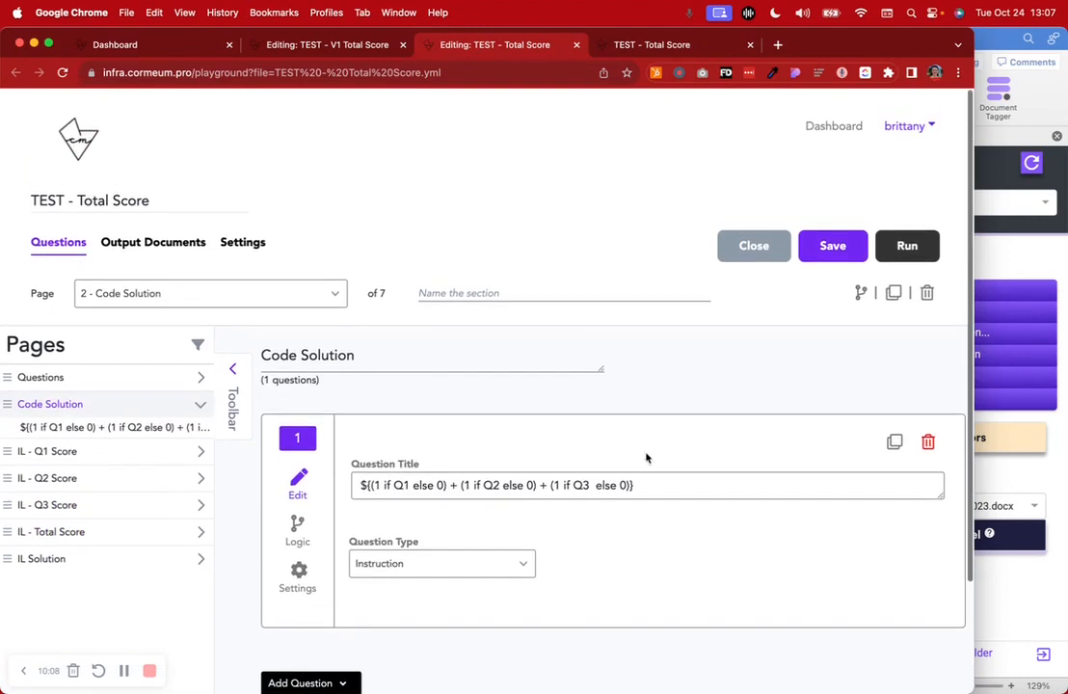
left_click_drag(460, 485, 667, 483)
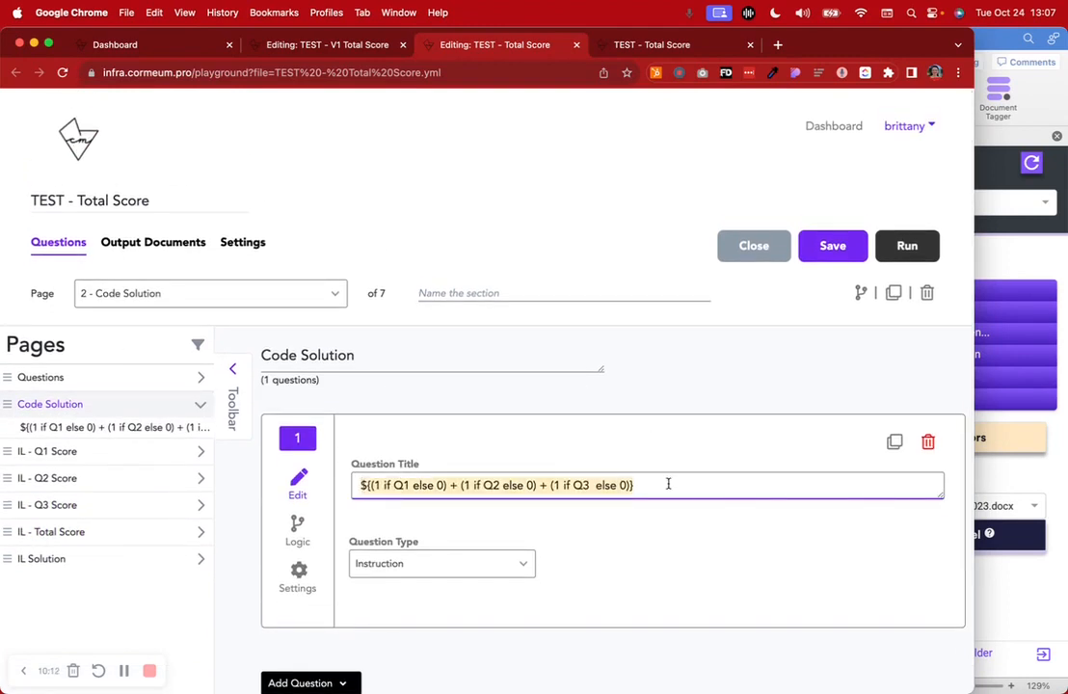
left_click(668, 485)
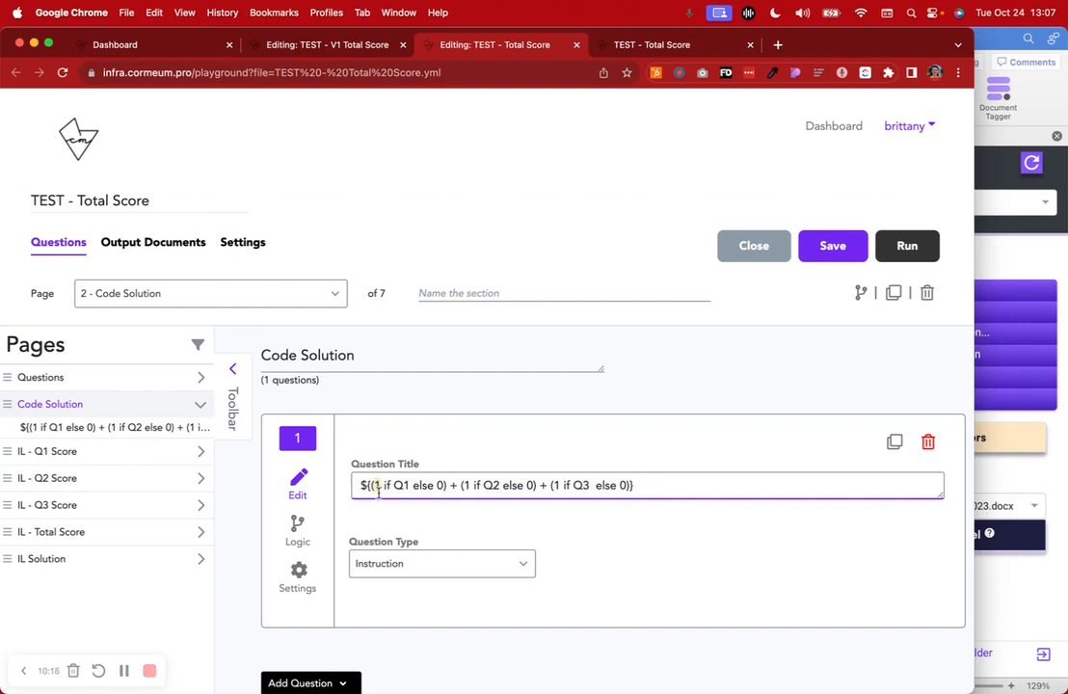
left_click_drag(385, 485, 415, 485)
left_click(415, 486)
left_click_drag(416, 486, 440, 486)
left_click(440, 485)
left_click_drag(370, 485, 438, 484)
left_click(453, 485)
Examine the "(1 if Q2 else 0)" term of the Code Solution expression and the end of the formula
mouse_move(463, 485)
left_mouse_down()
mouse_move(487, 485)
mouse_move(467, 485)
left_mouse_up()
double_click(491, 486)
left_click_drag(503, 486, 529, 486)
left_click(529, 486)
left_click(652, 490)
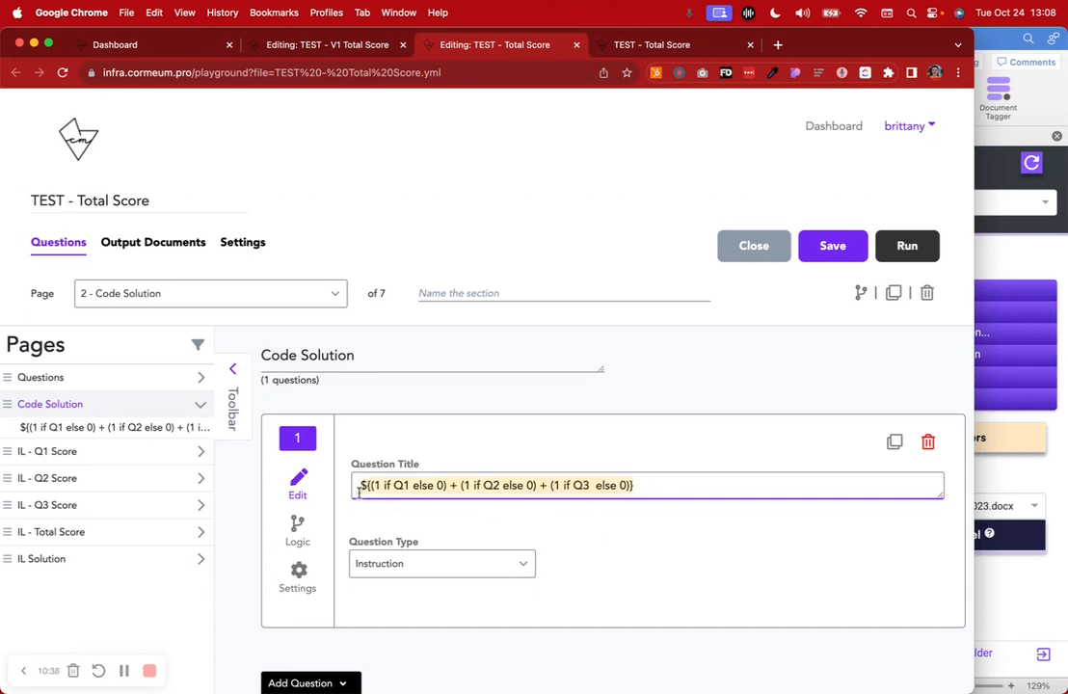
Compare the invisible logic on the IL - Q1 Score page with the full expression on the Code Solution page
left_click(104, 455)
left_click(516, 415)
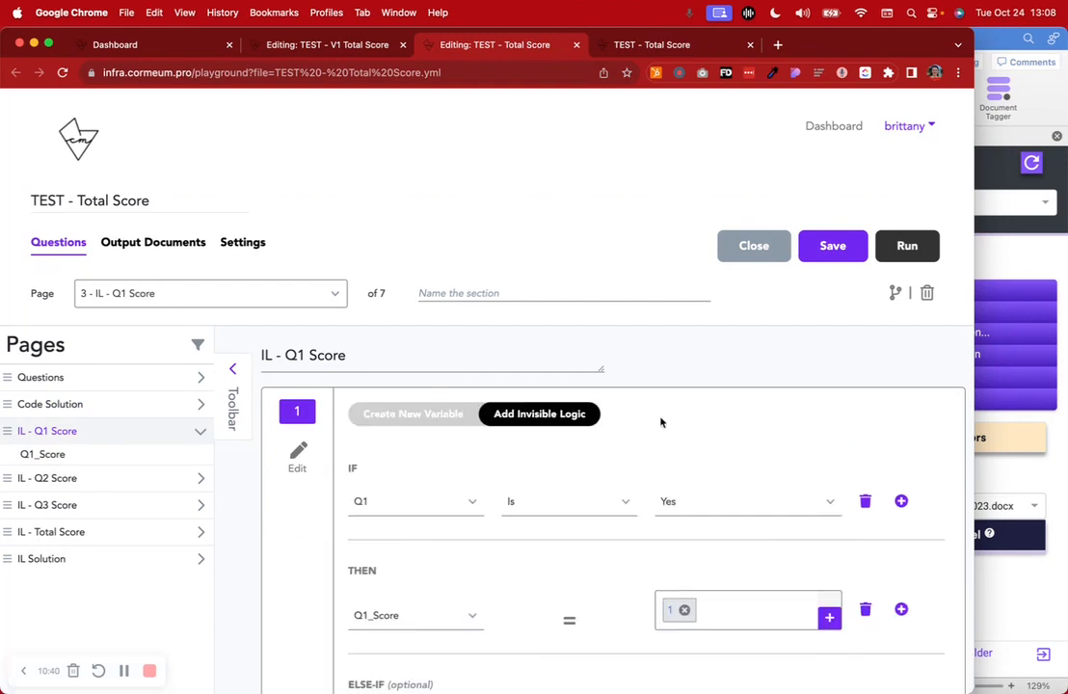
left_click(50, 404)
left_click_drag(655, 480, 339, 490)
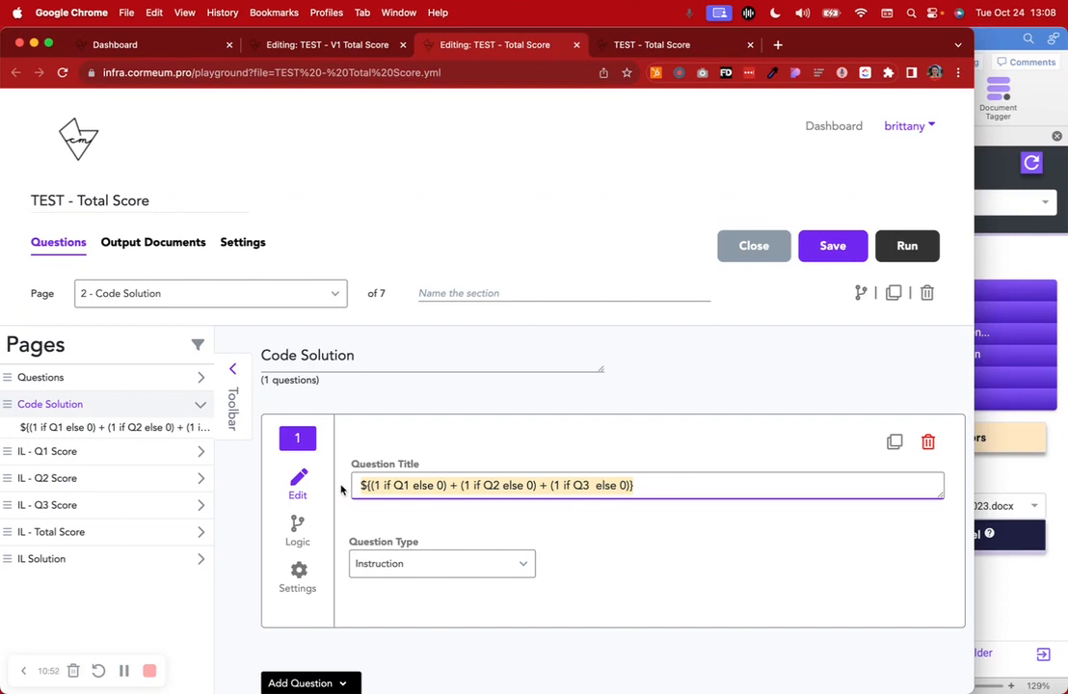
left_click(715, 362)
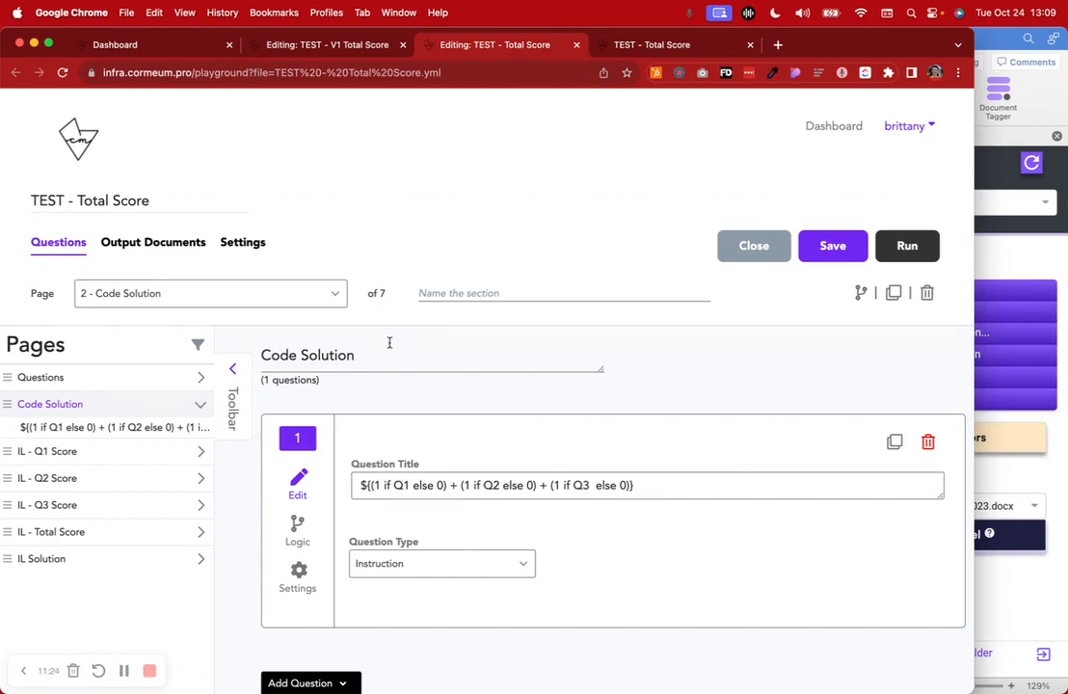
Review the Yes and No branches of the IL - Q1 Score logic and return to the Q1_Score variable definition
left_click(108, 453)
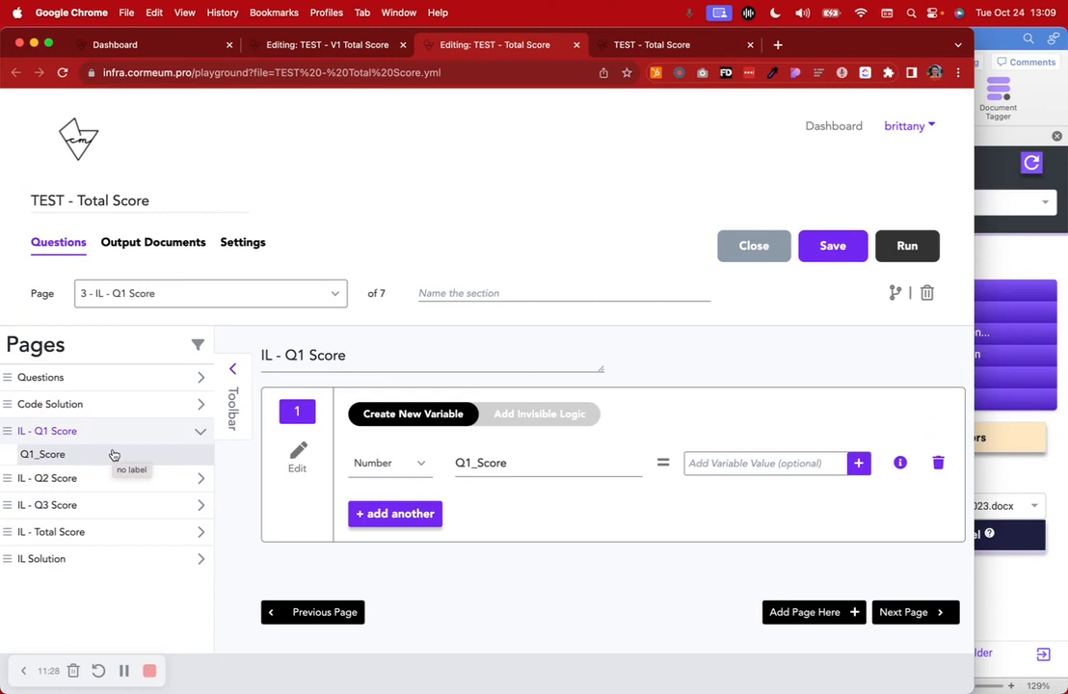
left_click(520, 423)
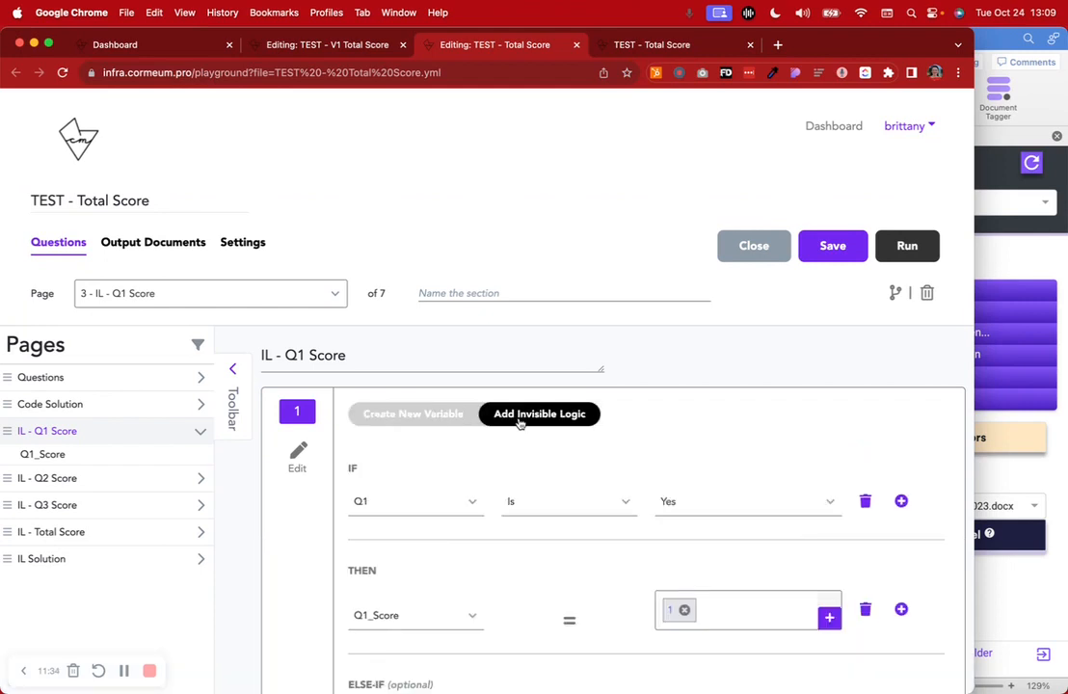
scroll(519, 423, "down", 5)
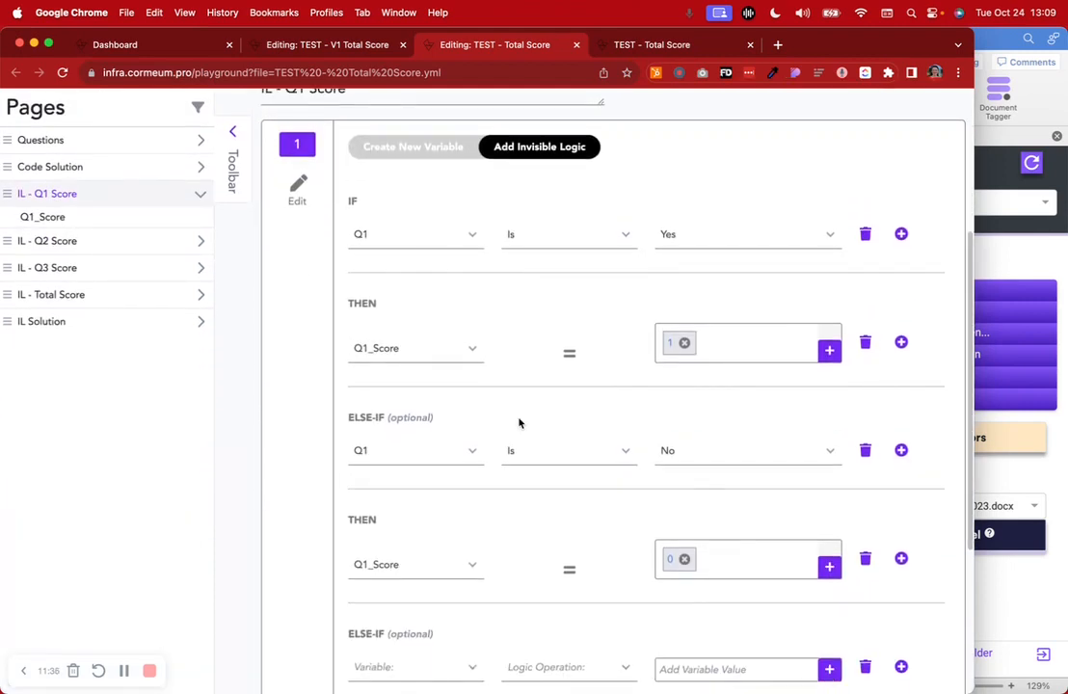
left_click(438, 147)
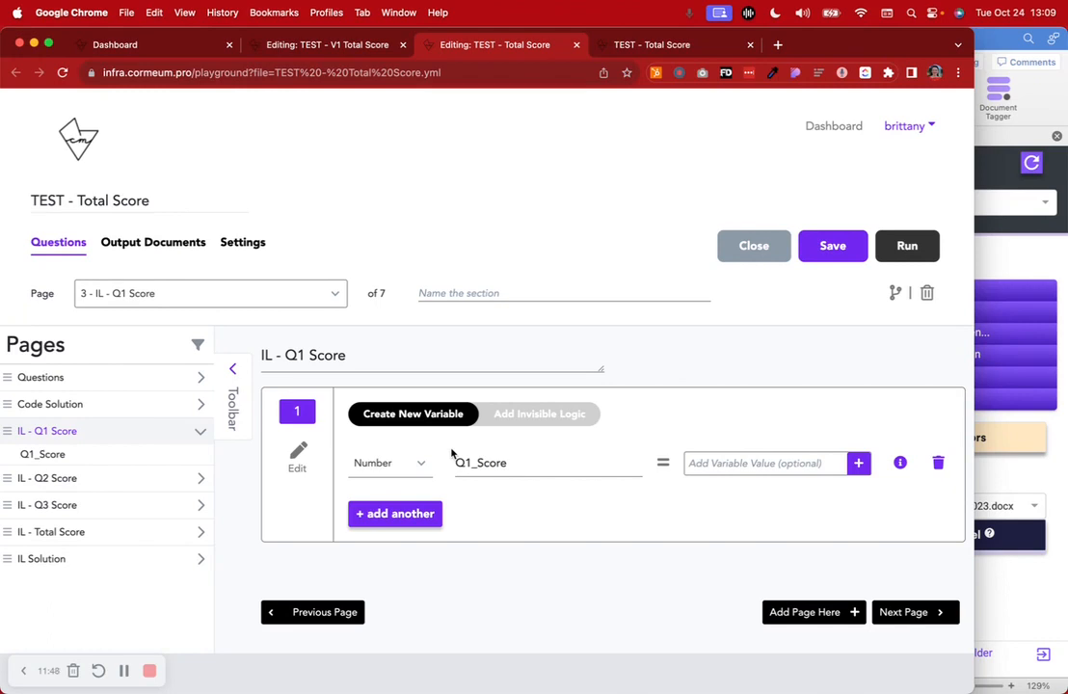
Switch to the TEST - V1 Total Score workflow and examine all the Q1 and Q2 combinations in the IL - Score invisible logic
left_click(271, 45)
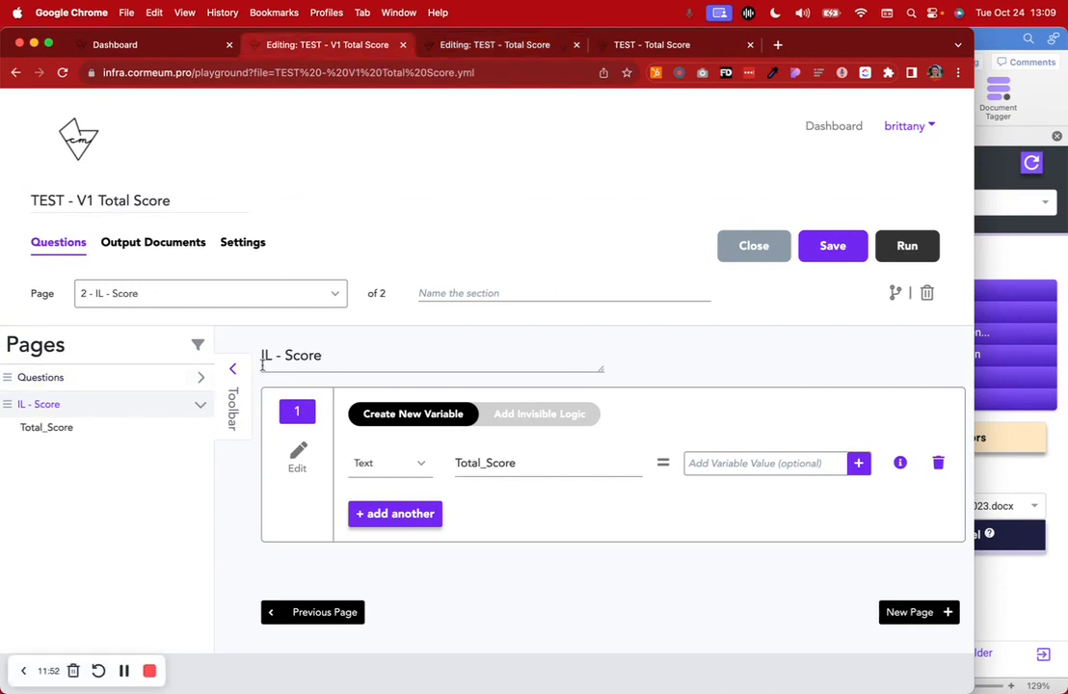
left_click(555, 416)
scroll(555, 417, "down", 3)
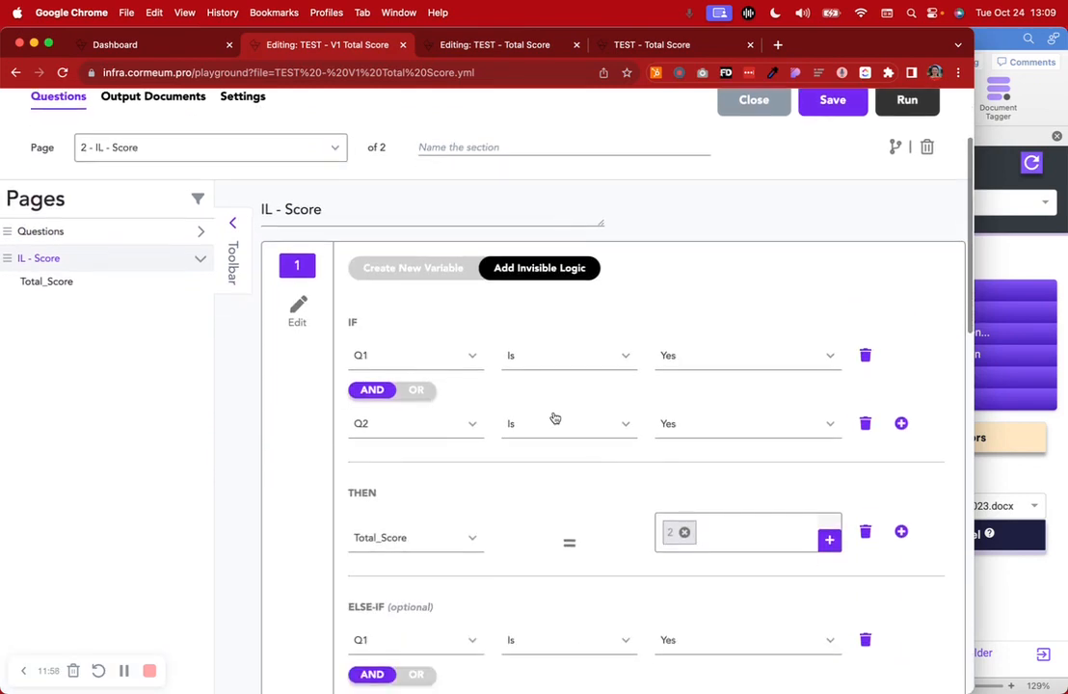
scroll(554, 417, "down", 6)
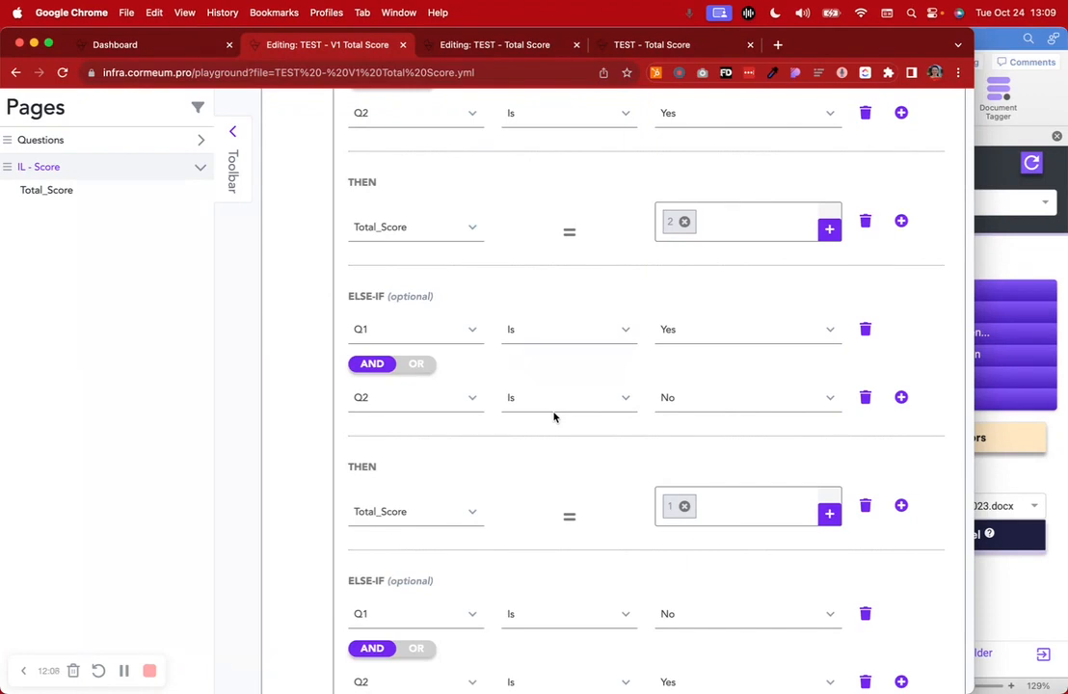
scroll(555, 418, "down", 7)
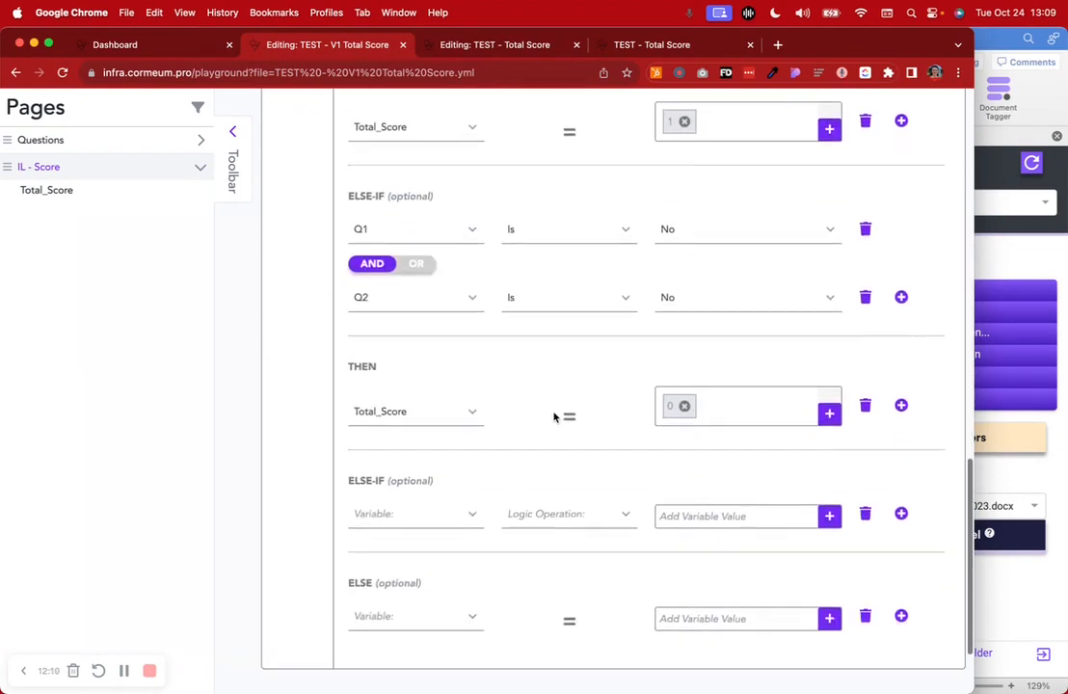
scroll(554, 418, "down", 1)
scroll(555, 418, "up", 15)
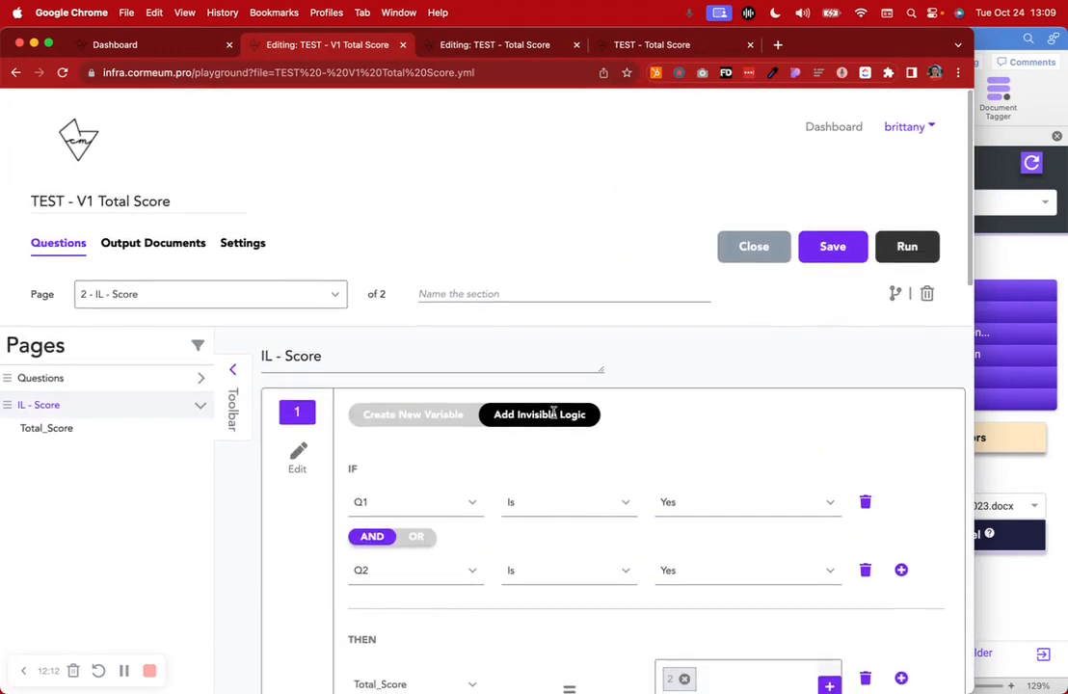
scroll(554, 417, "down", 2)
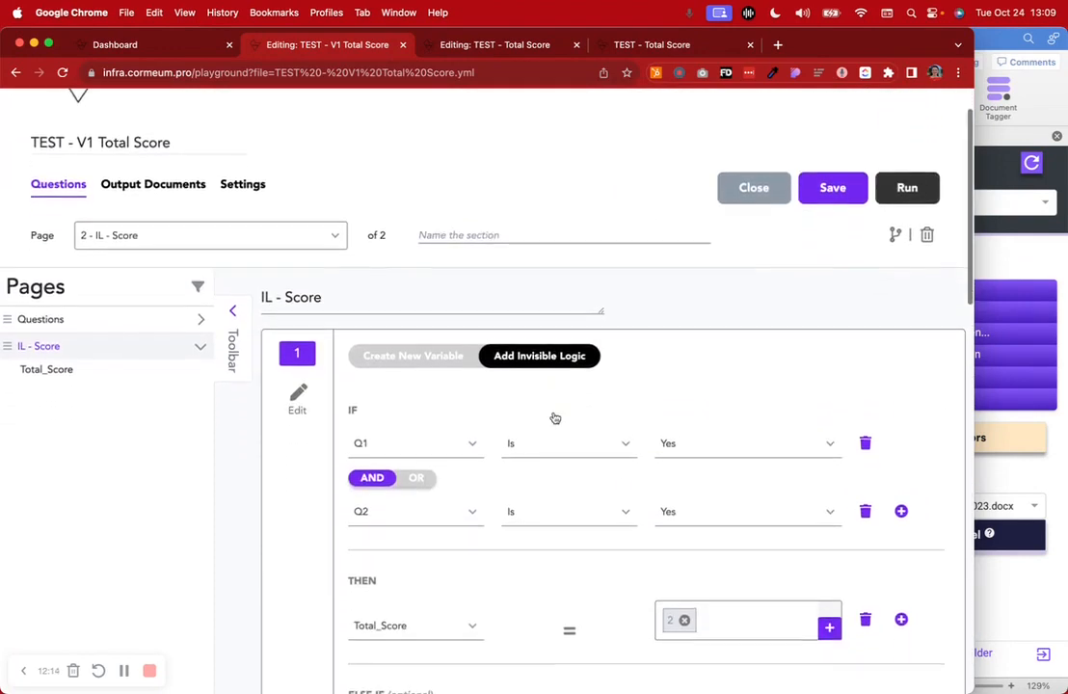
Compare the improved workflow's page list with the V1 IL - Score logic, ending on V1's Total_Score variable definition
left_click(494, 44)
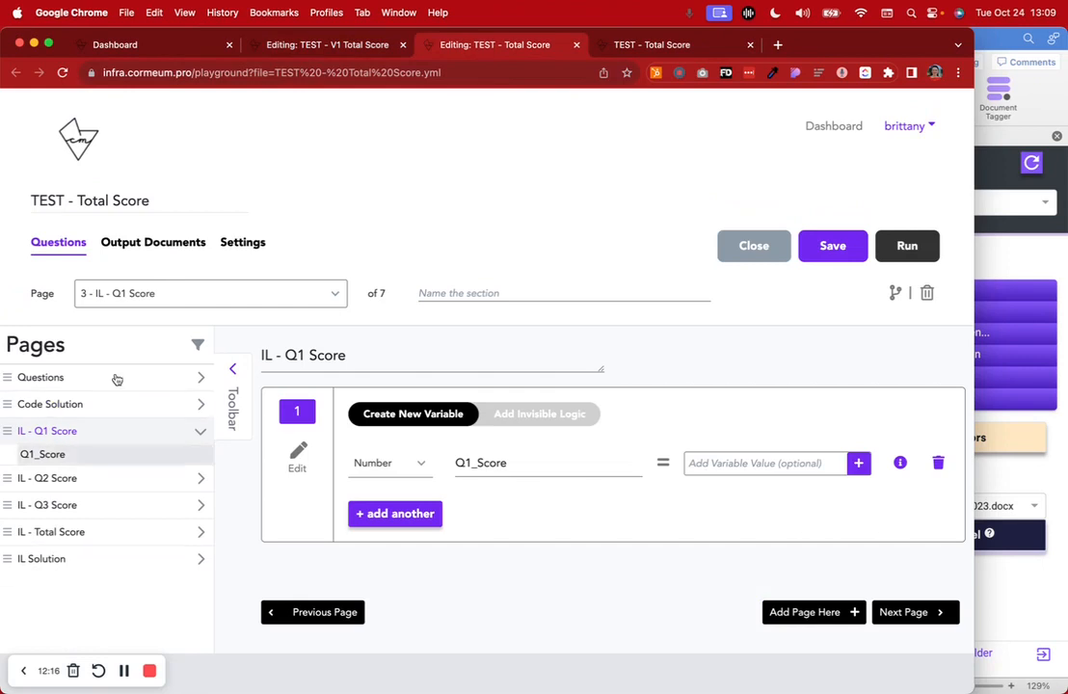
left_click(305, 38)
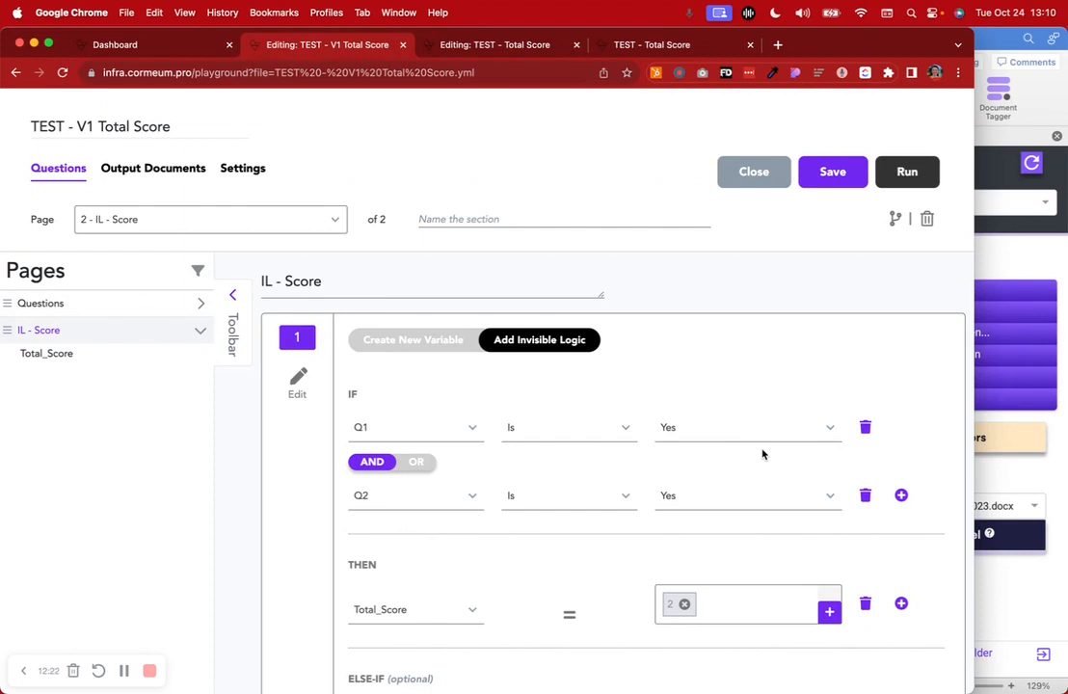
left_click(436, 342)
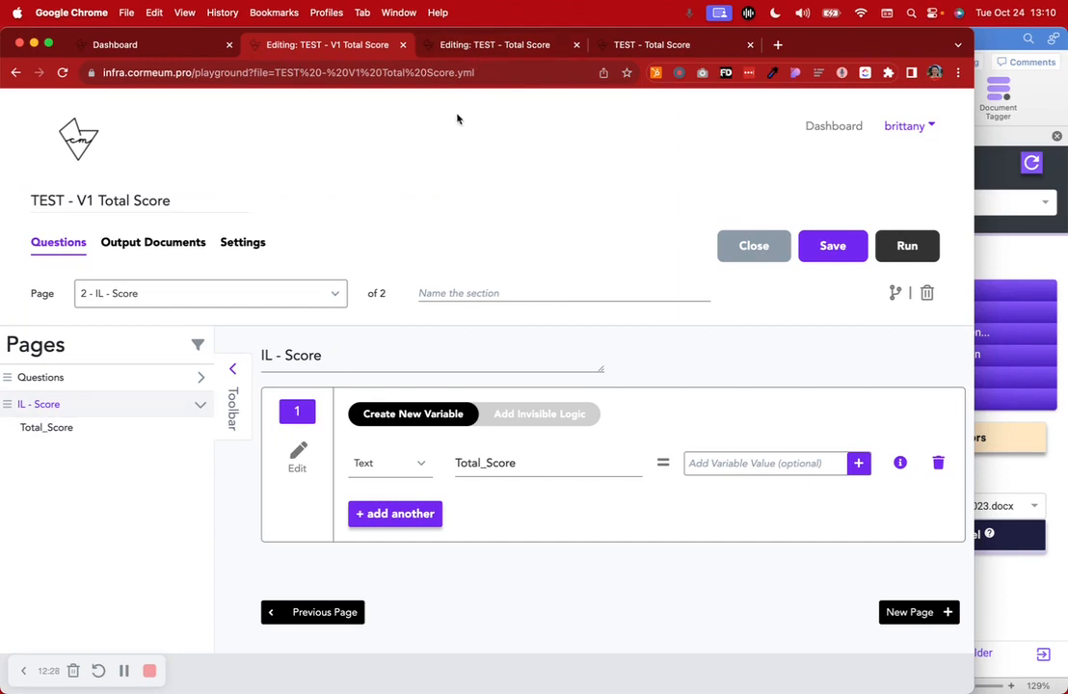
Switch back to the TEST - Total Score workflow and examine the Yes and No branches of the IL - Q1 Score invisible logic
left_click(450, 46)
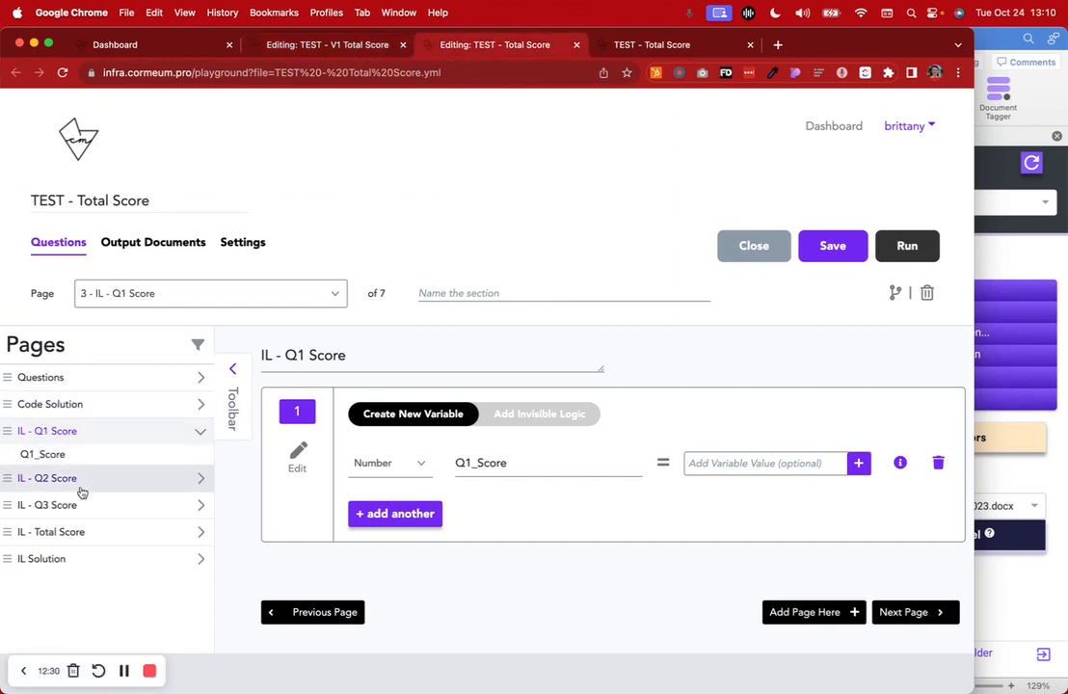
left_click(539, 415)
scroll(593, 466, "down", 2)
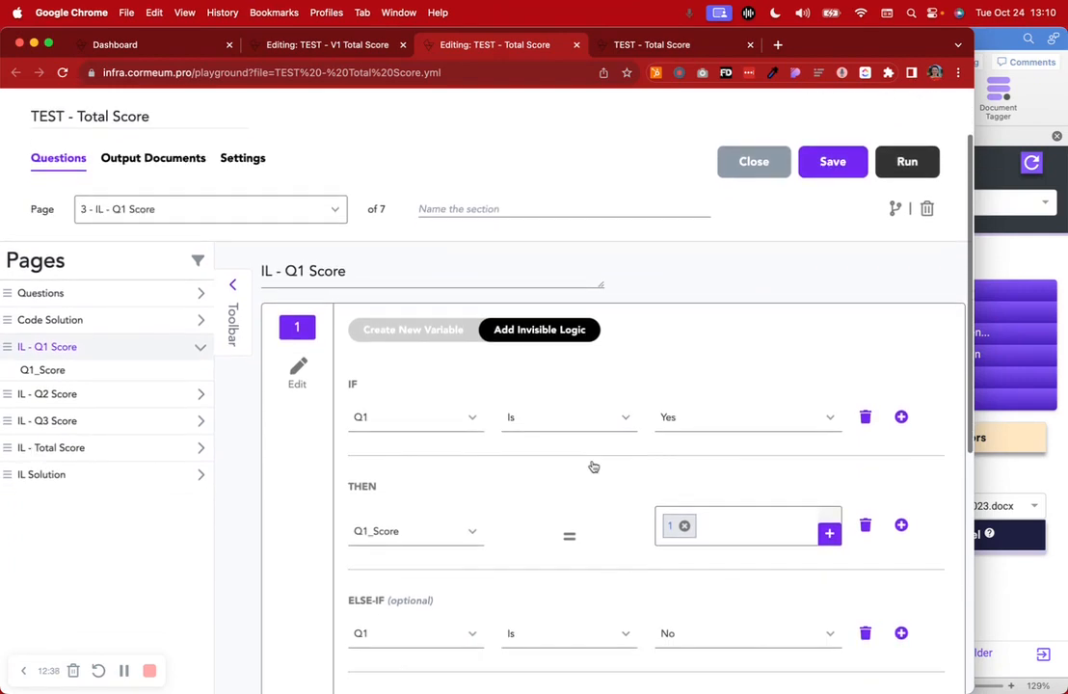
scroll(593, 466, "down", 3)
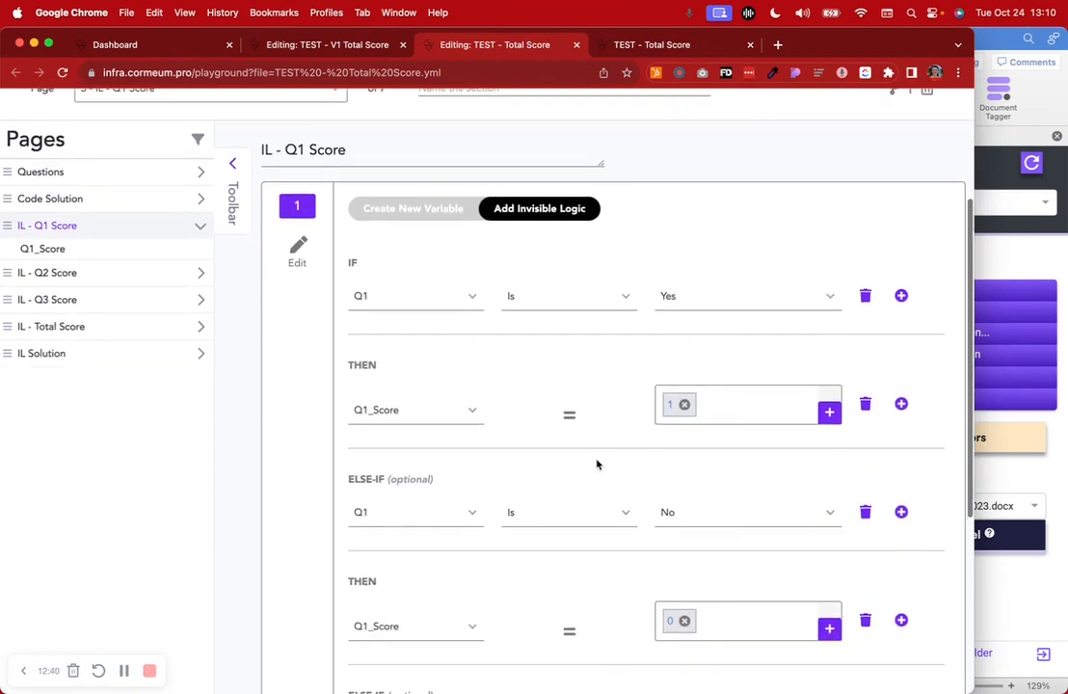
Finish reviewing the IL - Q1 Score invisible logic and return to the Q1_Score variable definition
scroll(516, 576, "down", 3)
scroll(515, 579, "up", 8)
left_click(412, 417)
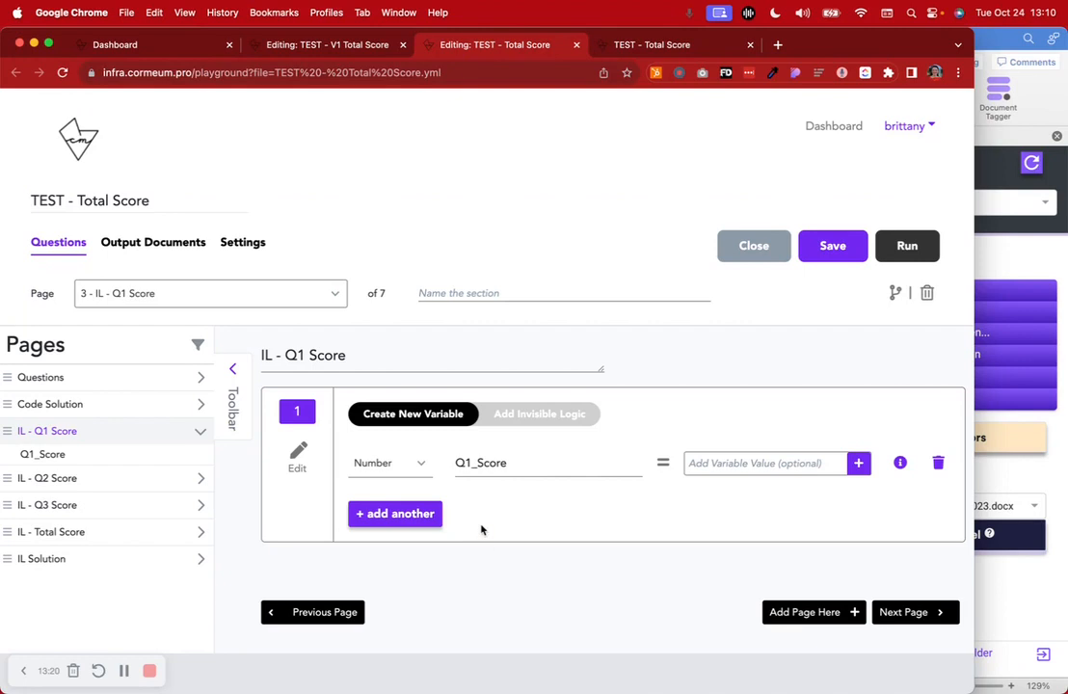
Go to the Code Solution page and examine the expression in its question title that scores Q1, Q2 and Q3
left_click(652, 46)
left_click(431, 45)
left_click(73, 411)
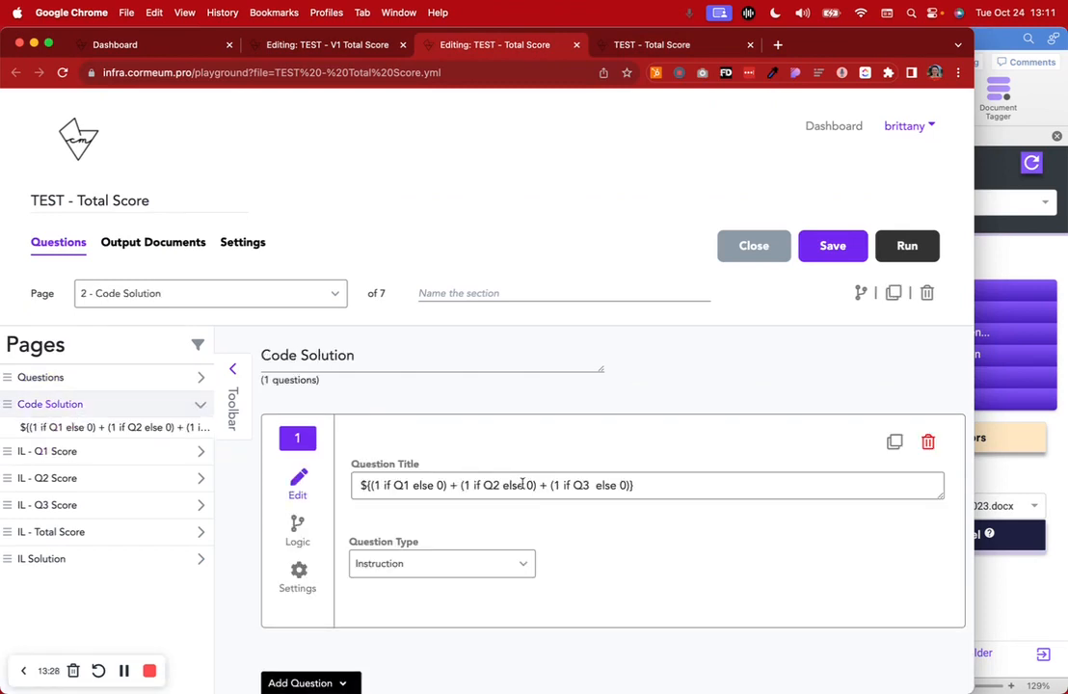
triple_click(523, 484)
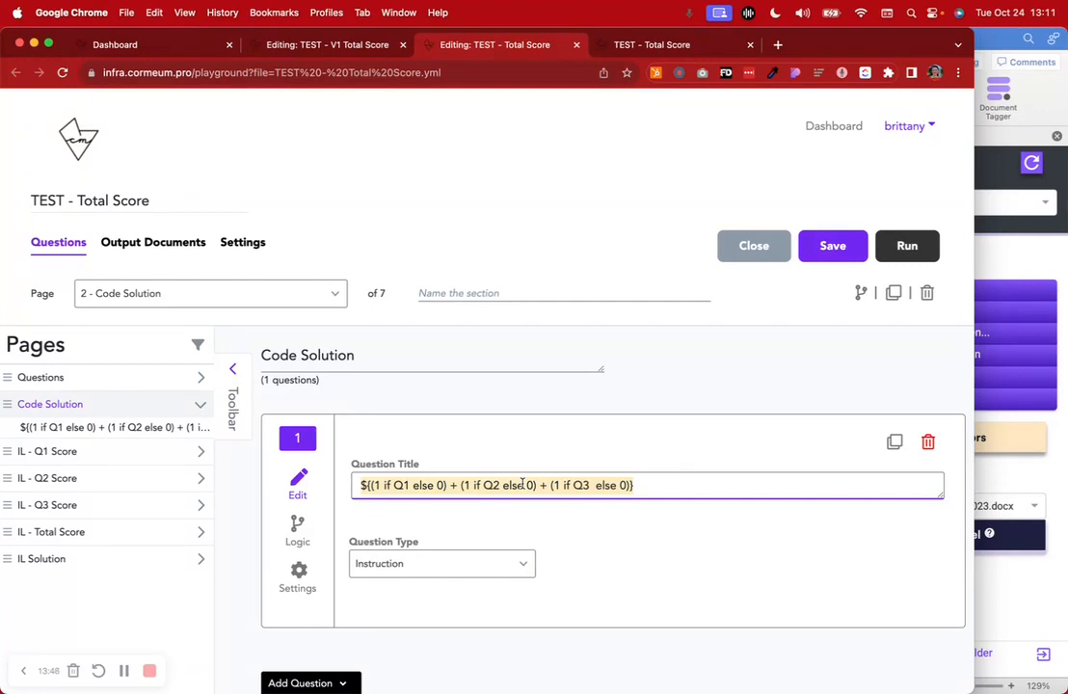
left_click(739, 488)
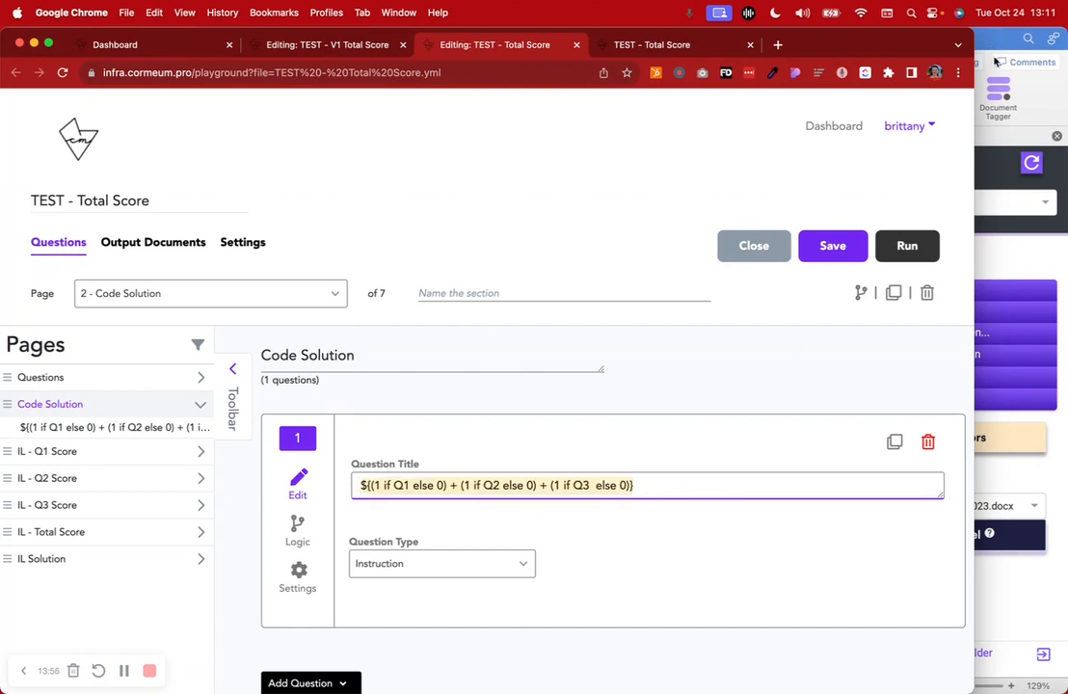
Compare the Code Solution question's expression with the code solution line in the Word template TEST - Total Score Oct 24, 2023
key("super+Tab")
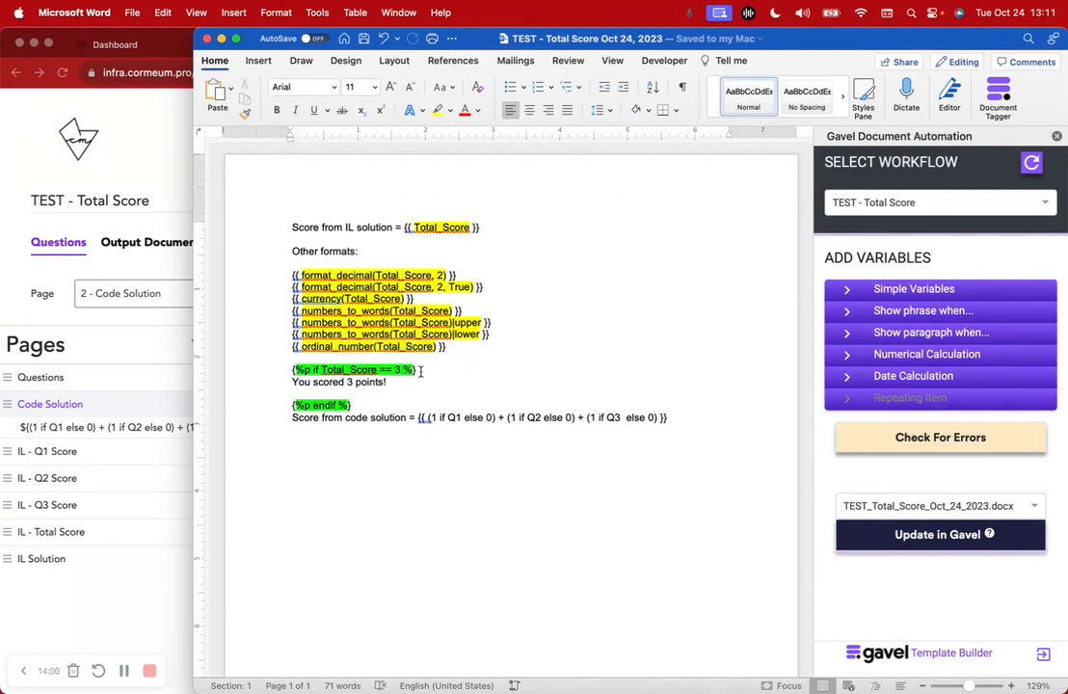
left_click(124, 205)
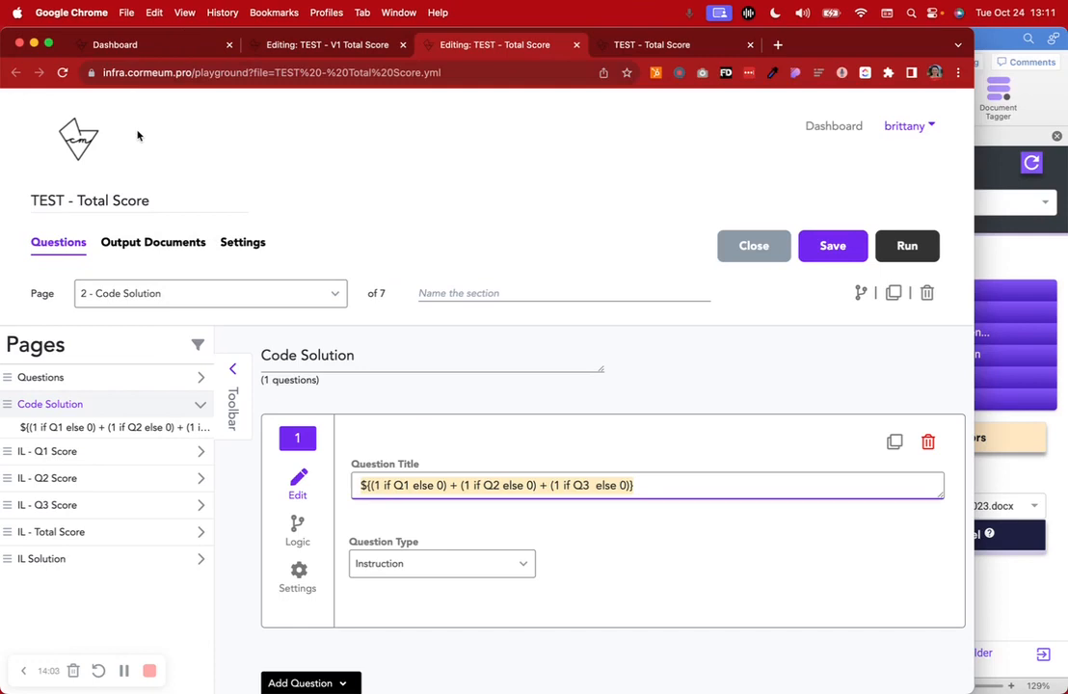
left_click(569, 364)
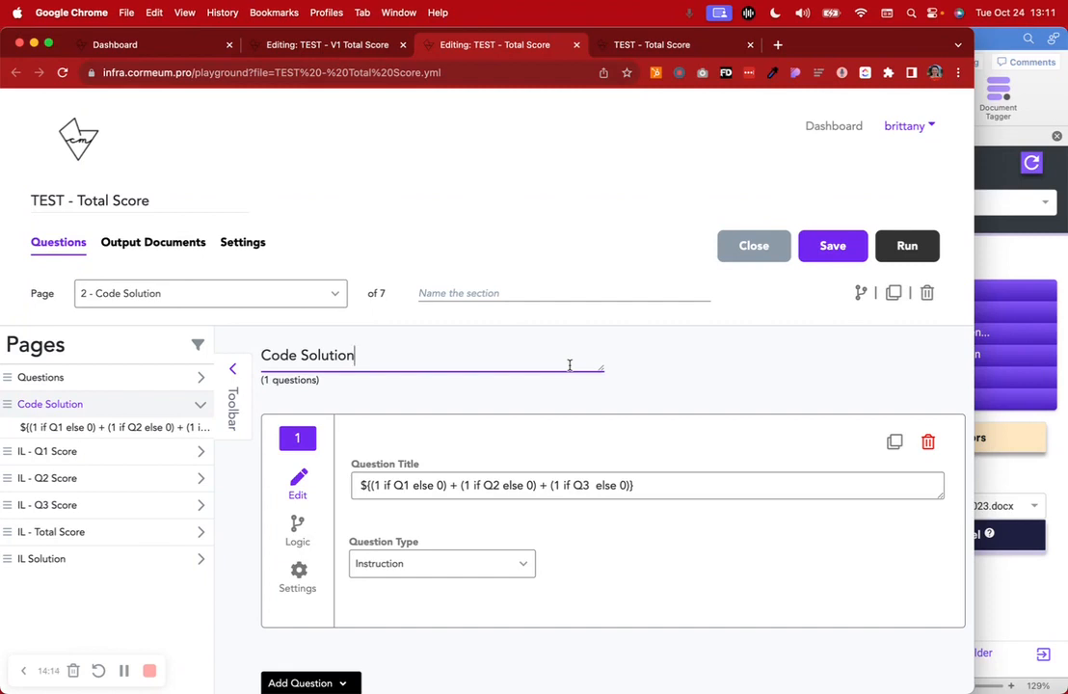
left_click(656, 485)
key("super+a")
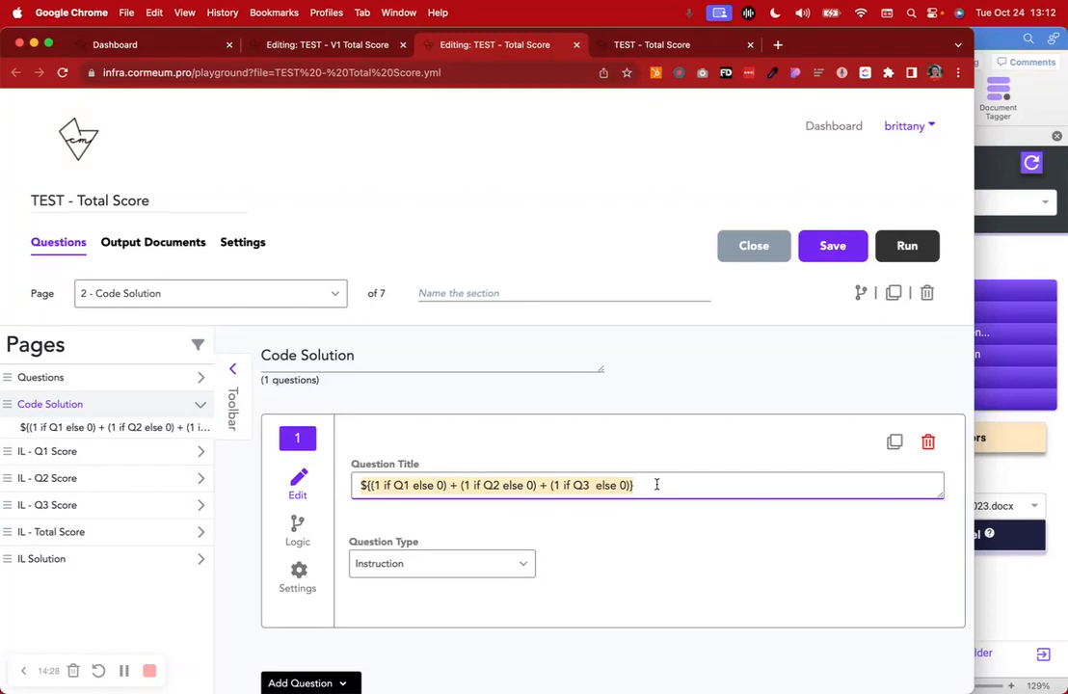
left_click(1000, 42)
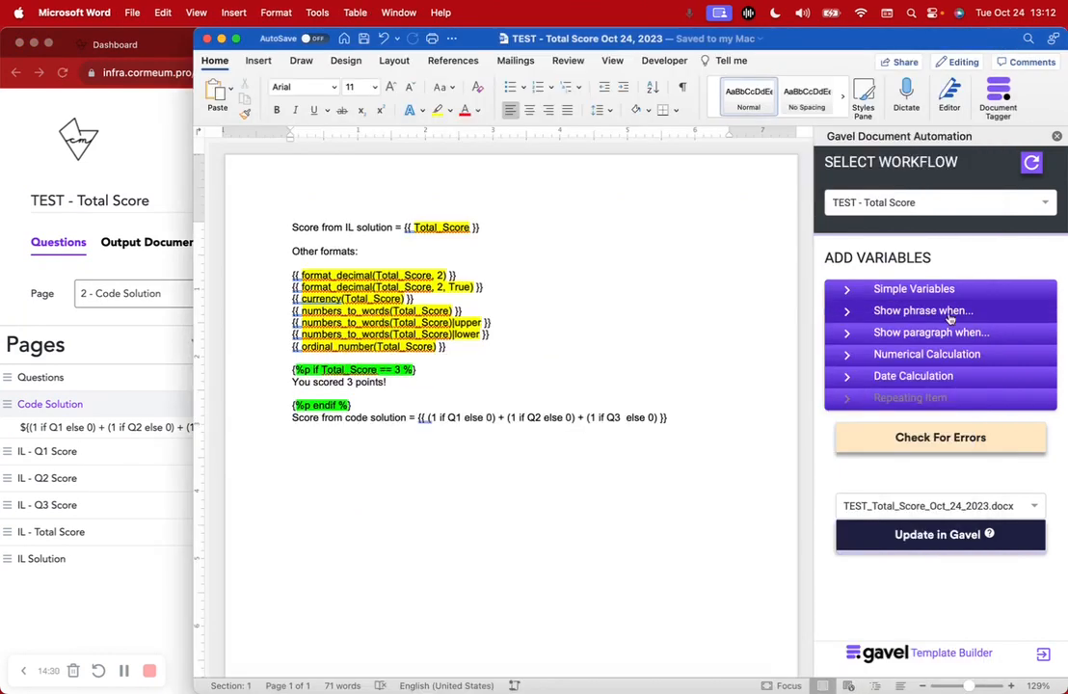
left_click(143, 171)
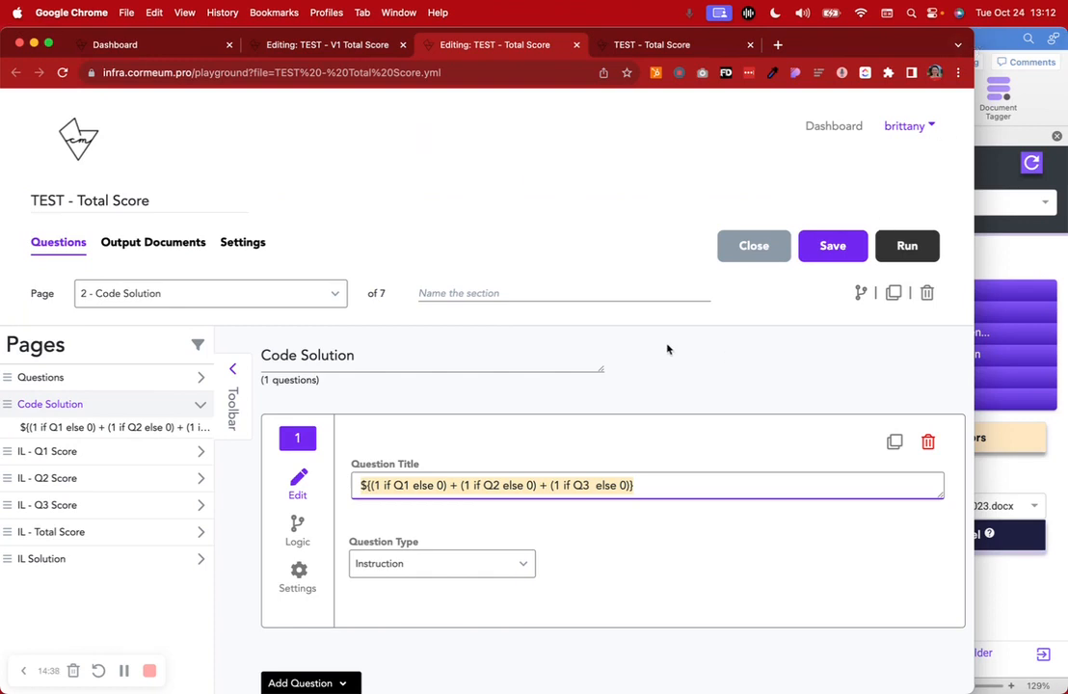
View the run's Total Score Output document page, and review the IL - Q1 Score page's invisible logic and variable definition in the editor
left_click(644, 45)
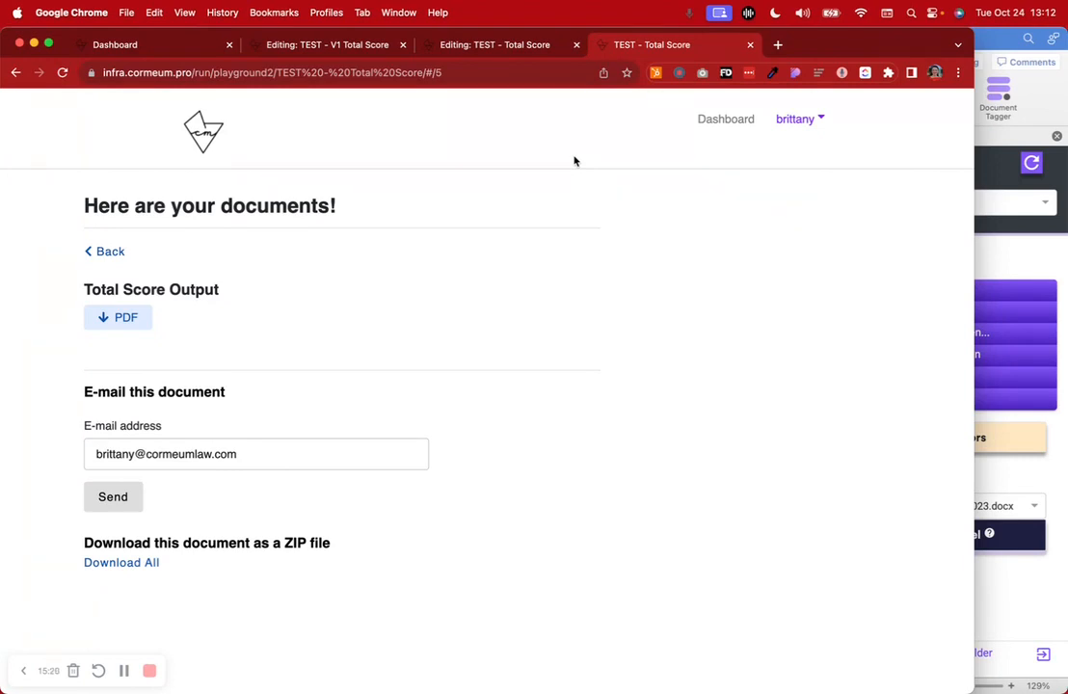
left_click(511, 48)
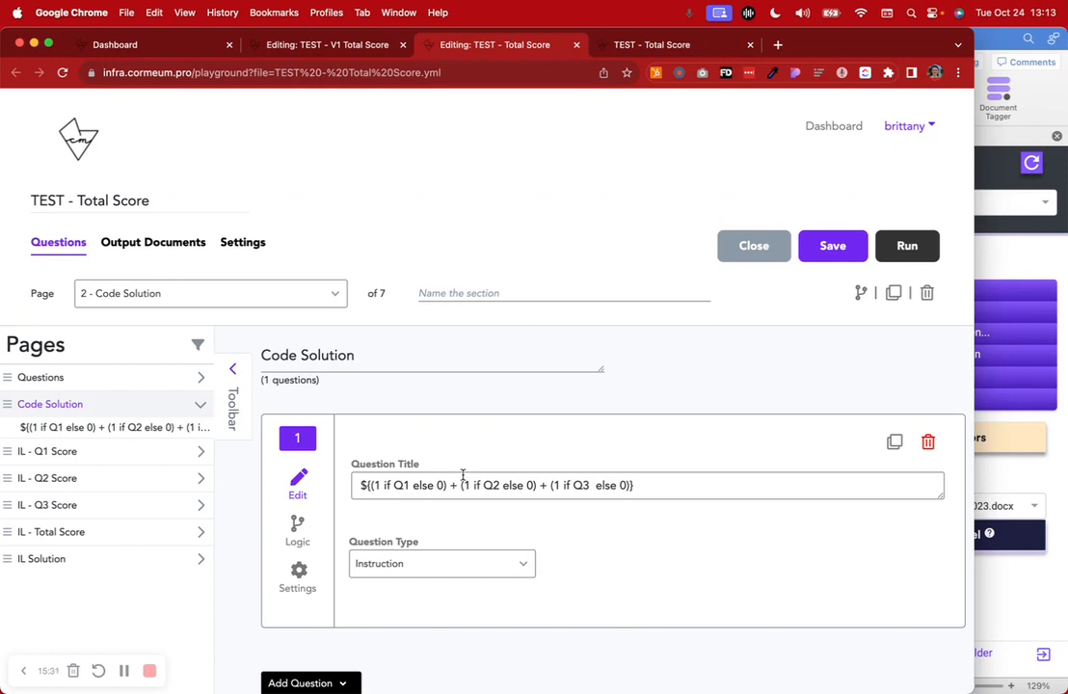
left_click(181, 452)
left_click(562, 421)
left_click(437, 416)
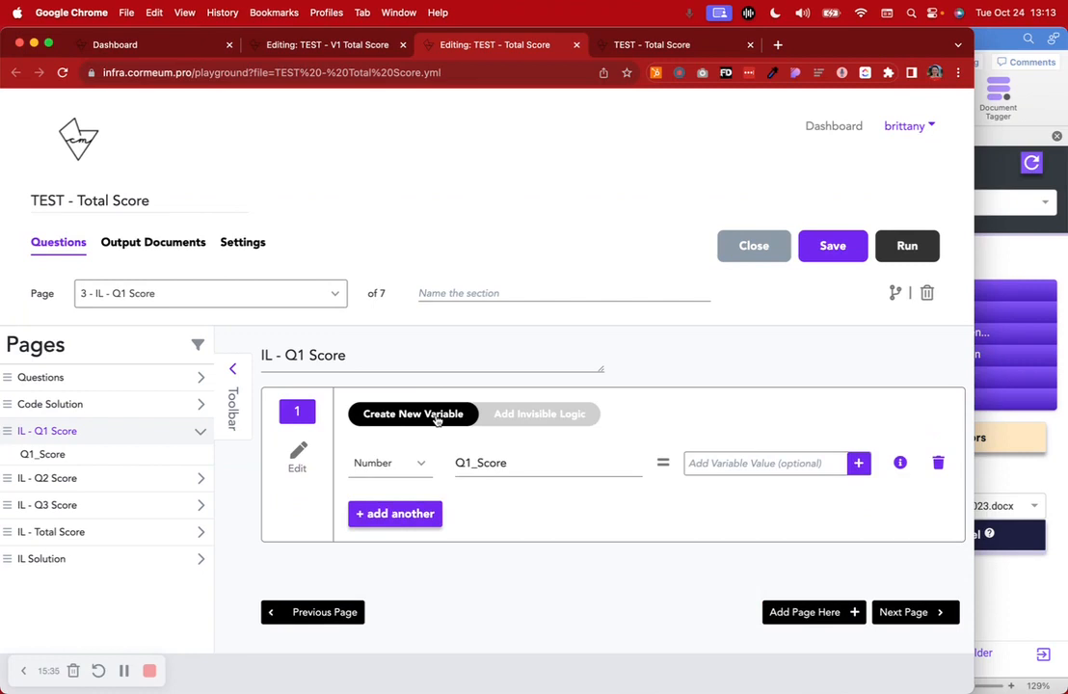
Compare the Code Solution expression with the Word template's code line and the simple variables offered by the Gavel add-in
left_click(991, 46)
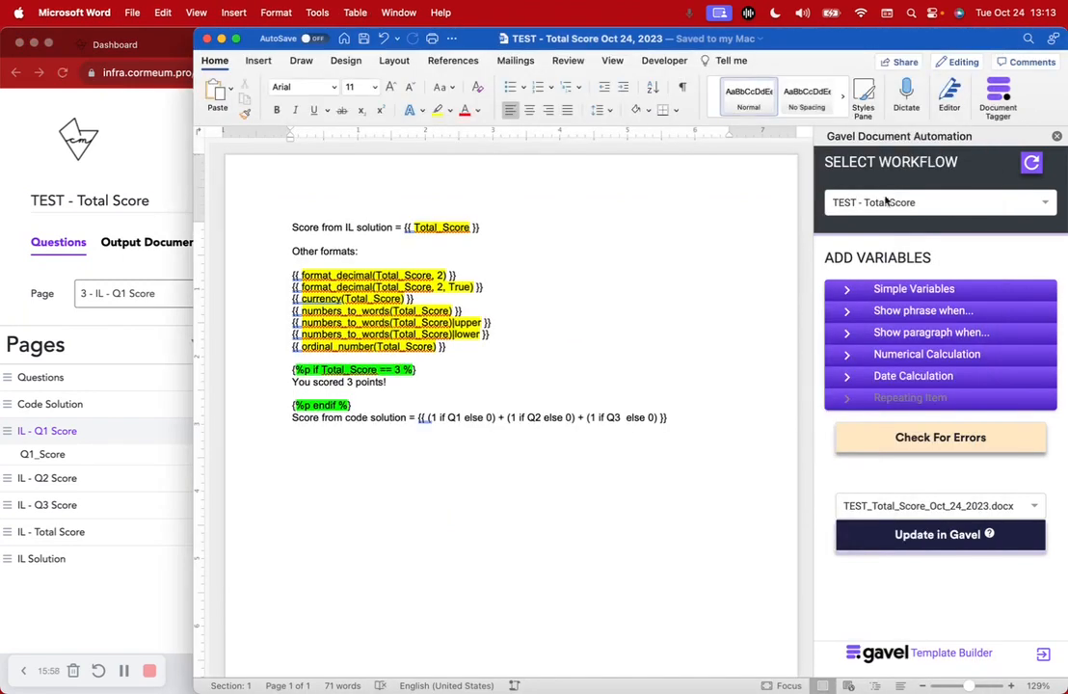
left_click(154, 311)
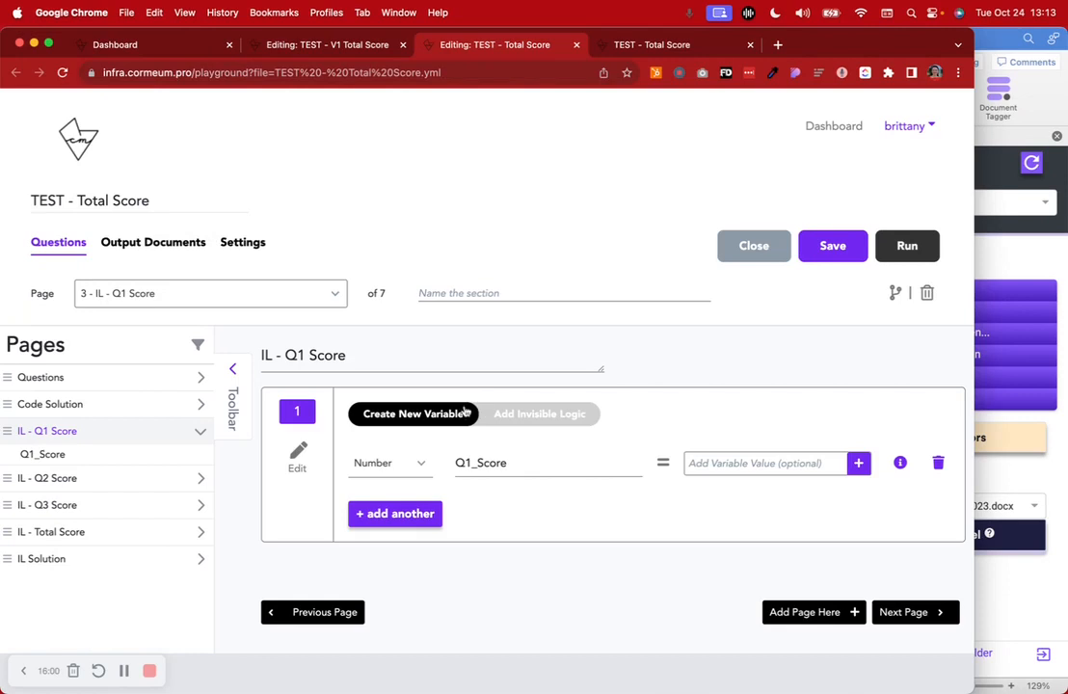
left_click(63, 405)
triple_click(585, 483)
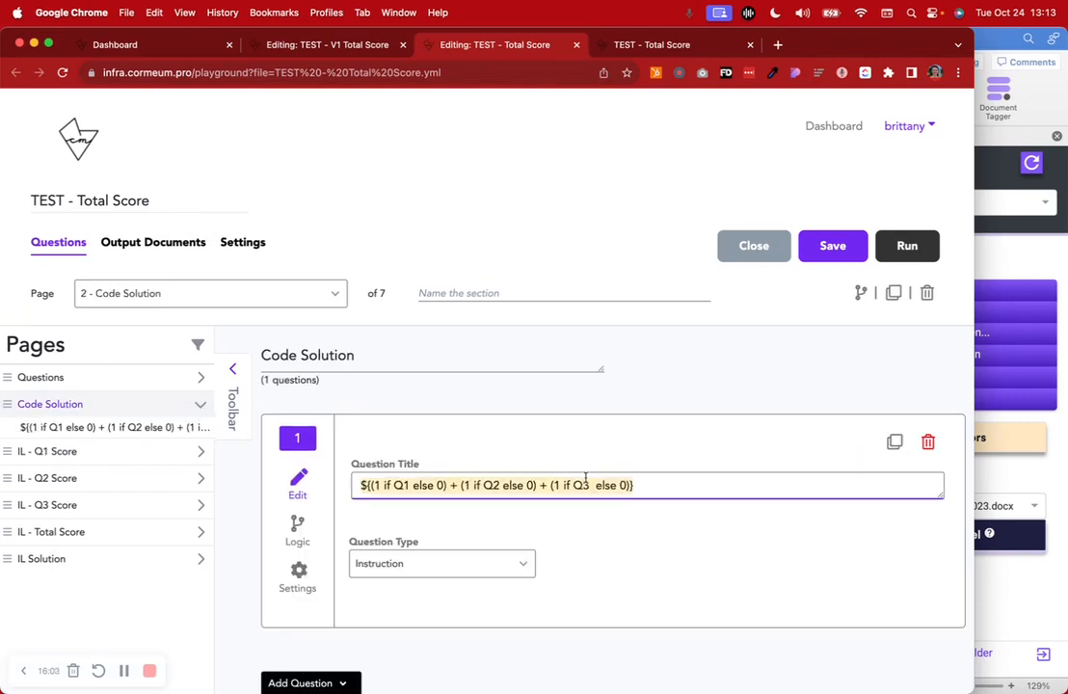
left_click(981, 42)
left_click(927, 290)
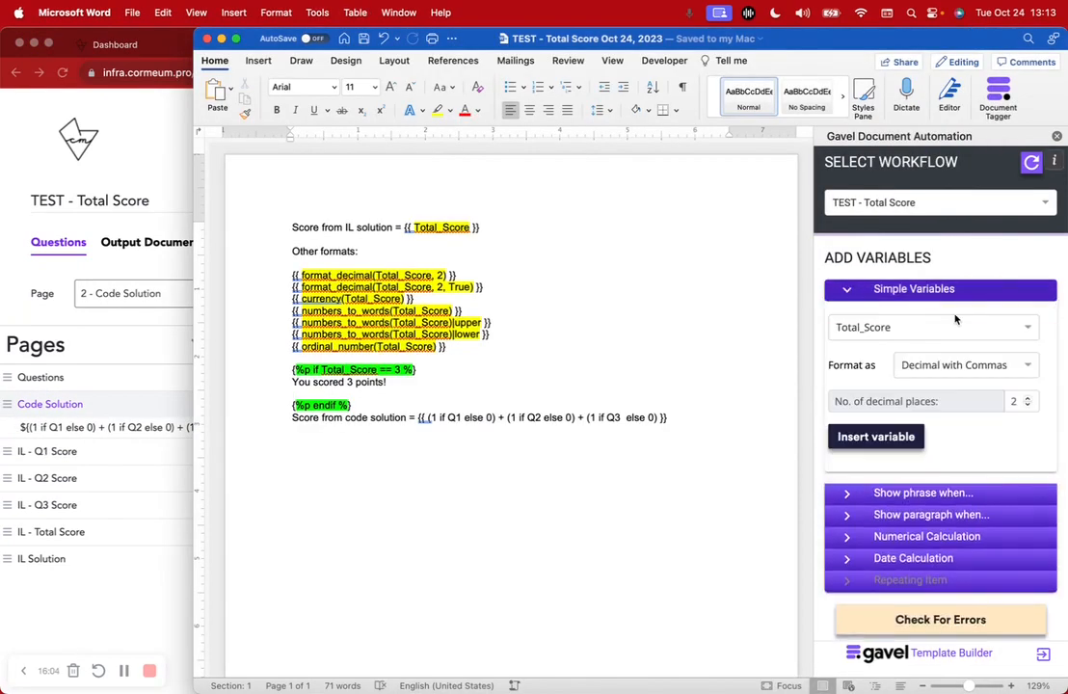
left_click(945, 329)
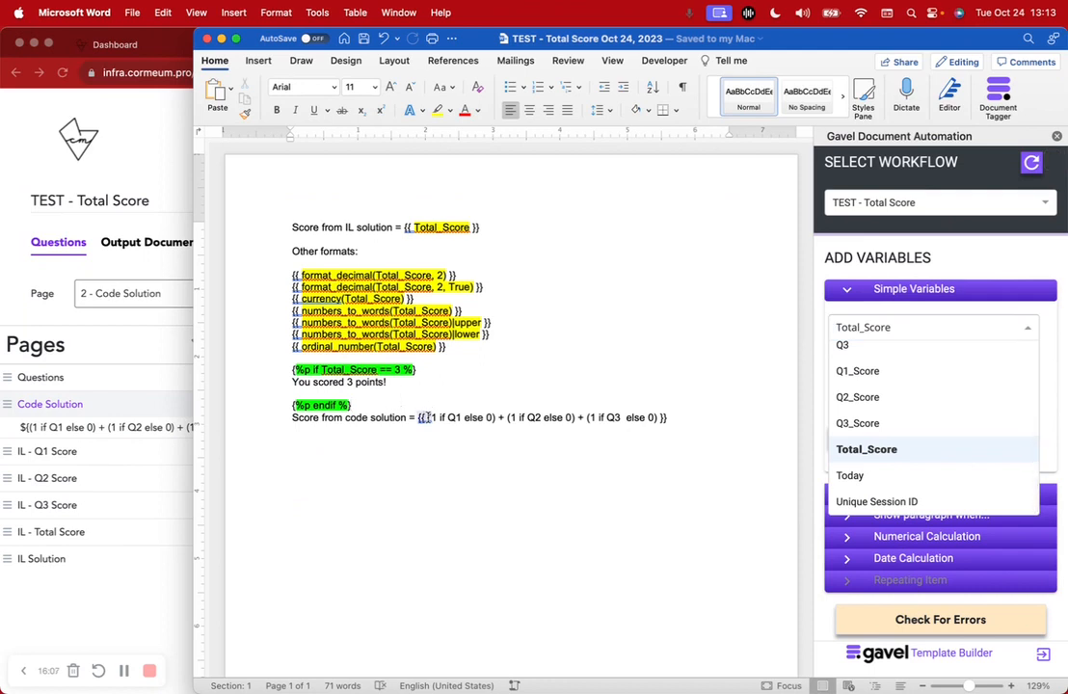
left_click(683, 419)
Review the Total_Score definition on the workflow's IL - Total Score page and return to the Word template
left_click(73, 546)
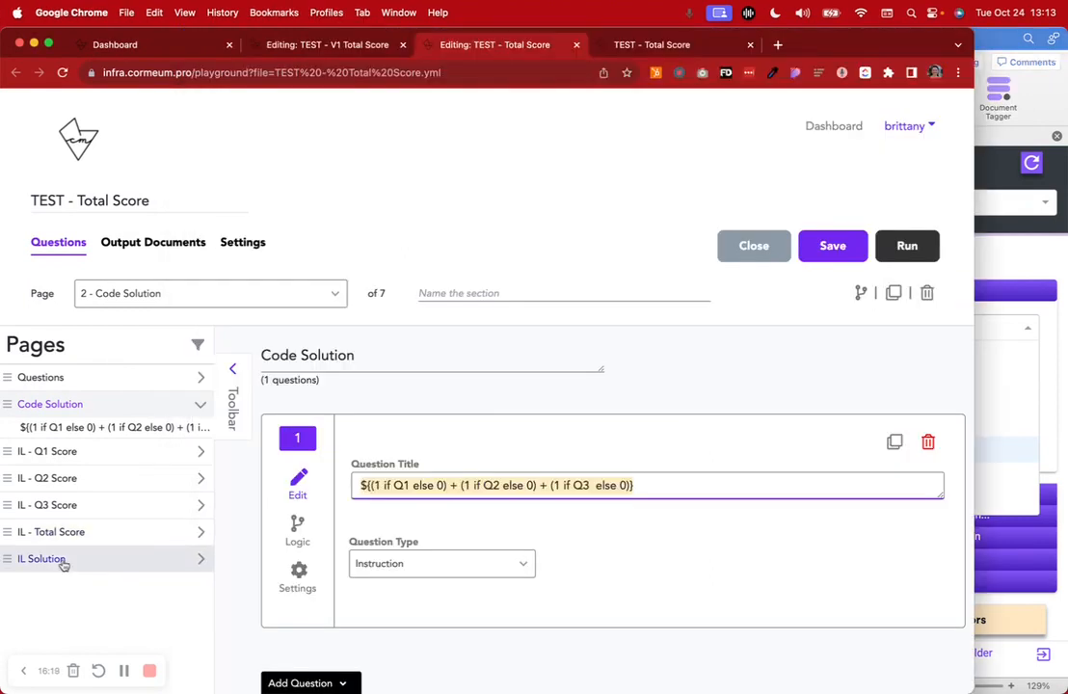
left_click(68, 534)
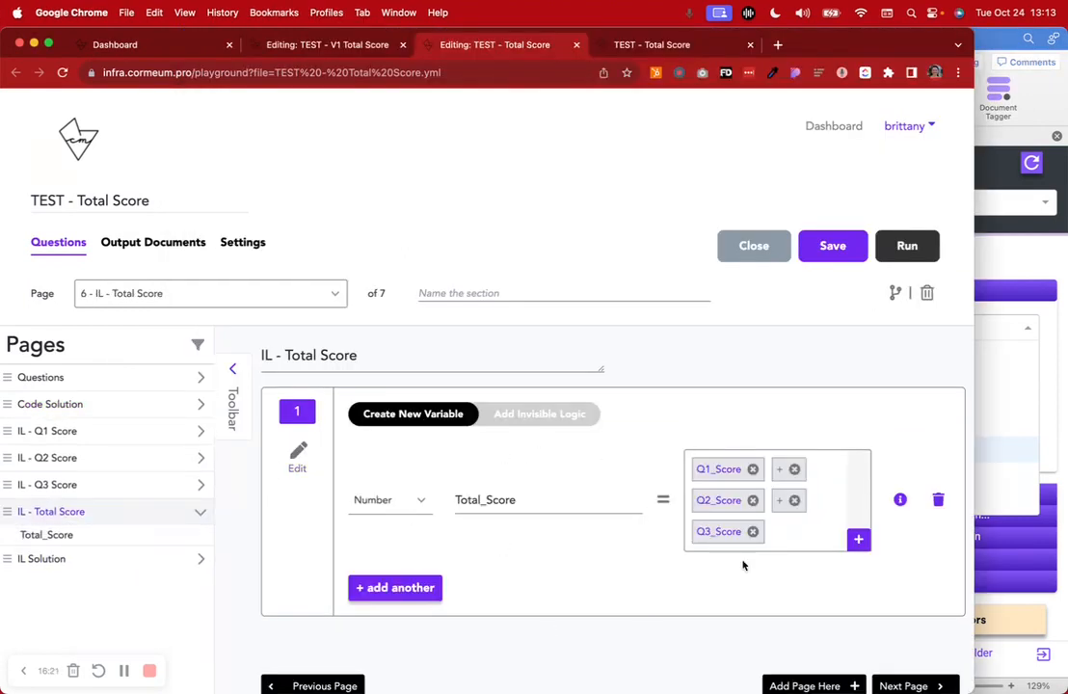
left_click(990, 41)
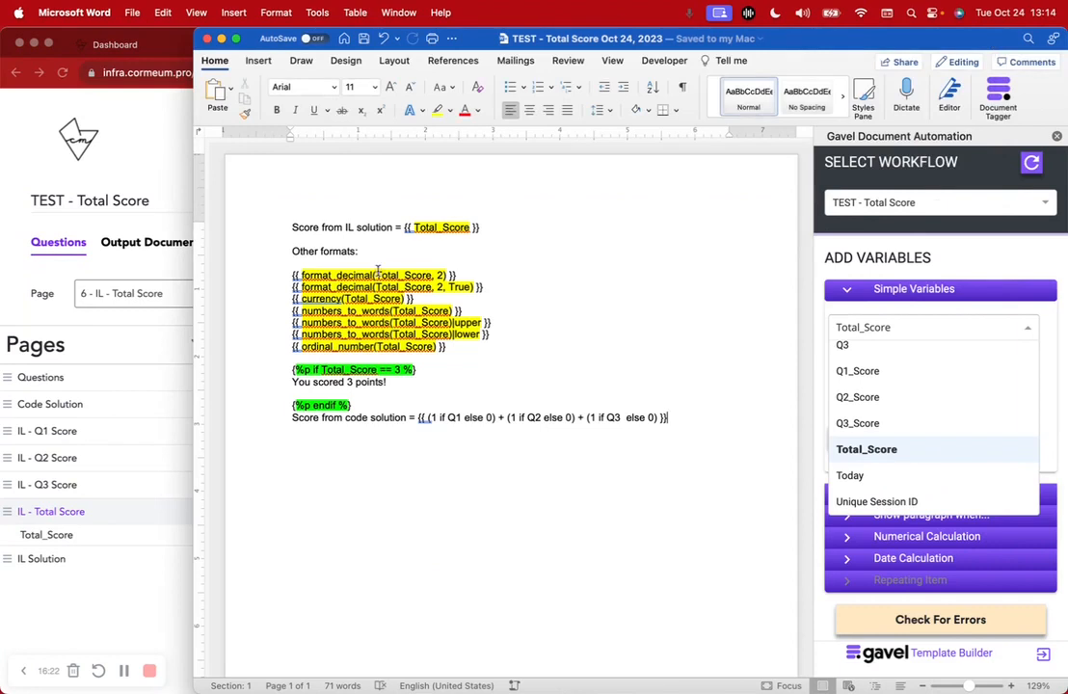
Add two blank lines below the "Score from IL solution" line in the Word template
left_click(502, 227)
key("Return")
key("Return")
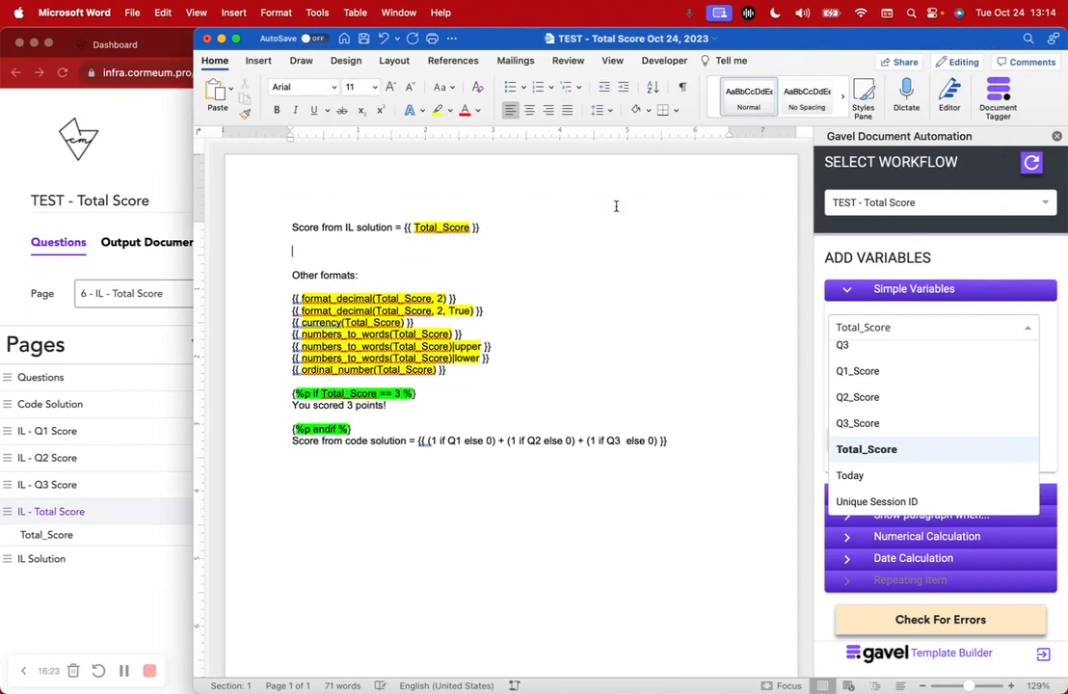
Select the TEST - Total Score workflow in the Gavel add-in and set the simple variable to Total_Score formatted as Number
left_click(900, 209)
left_click(839, 229)
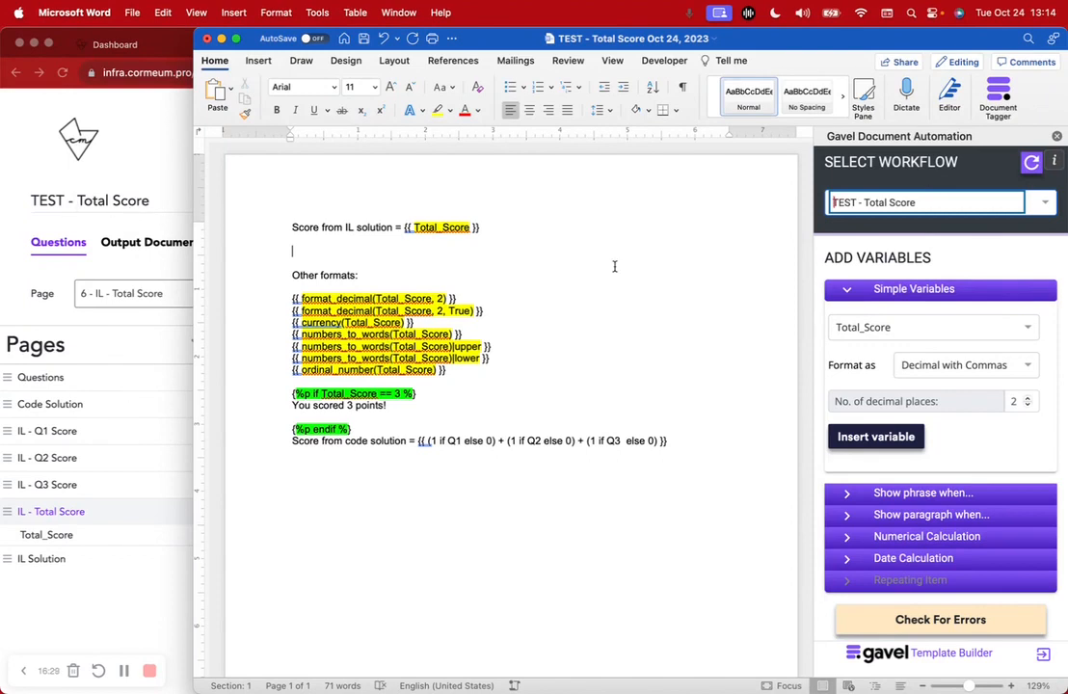
left_click(880, 333)
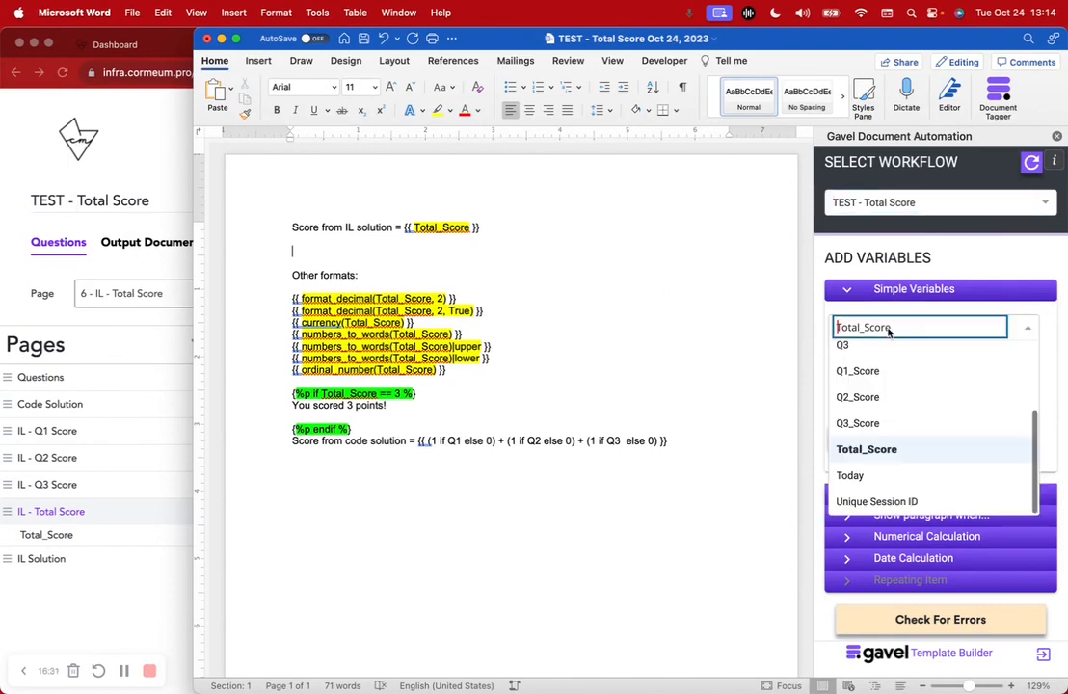
left_click(882, 447)
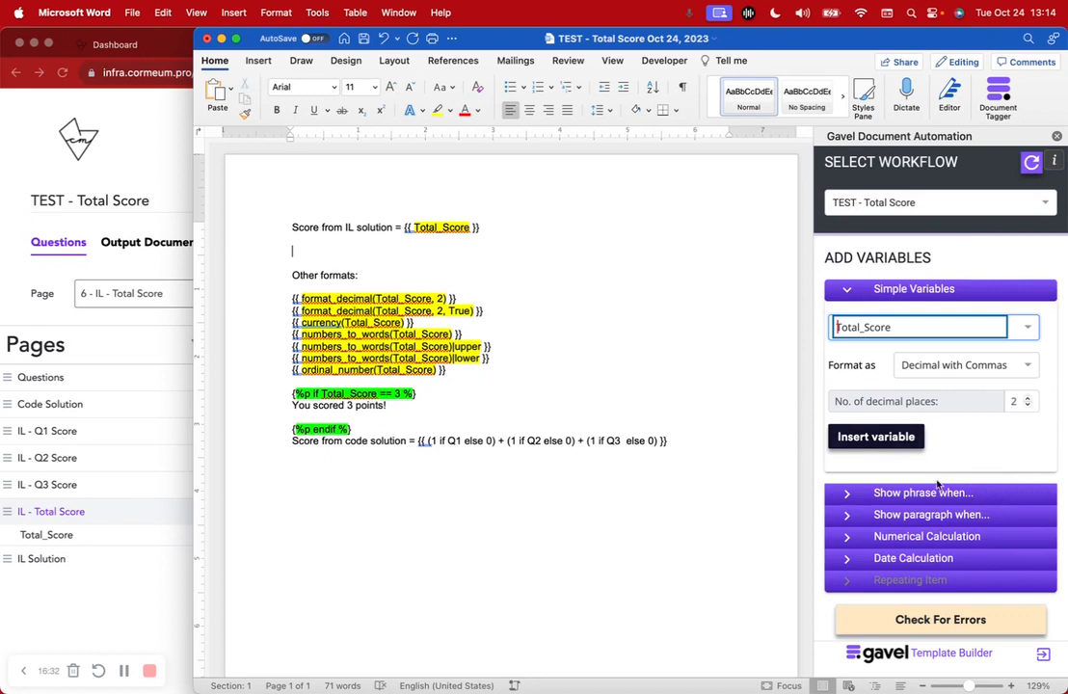
left_click(964, 365)
left_click(925, 389)
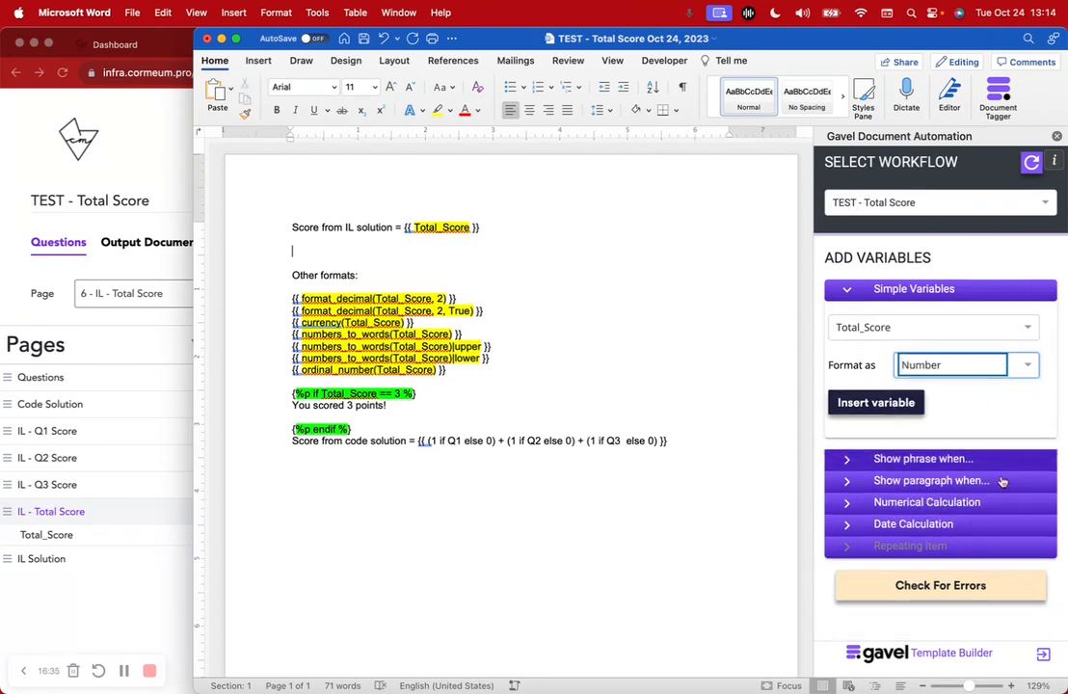
left_click_drag(489, 228, 405, 230)
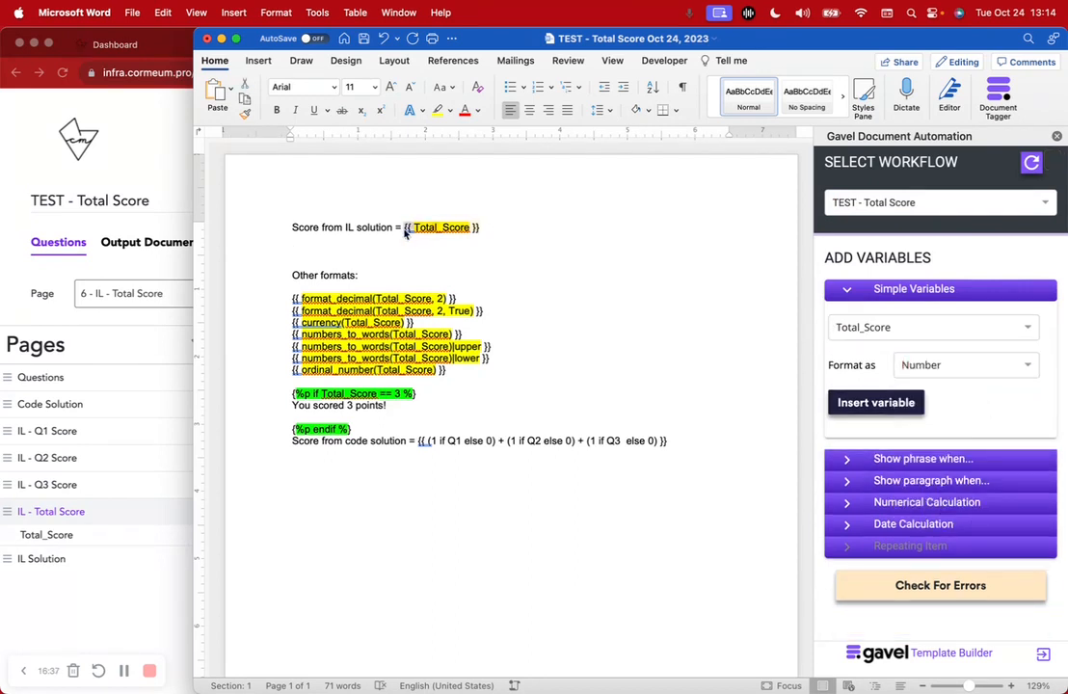
Try the Decimal format for Total_Score, look through the other format options, and set the format back to Number
left_click(916, 364)
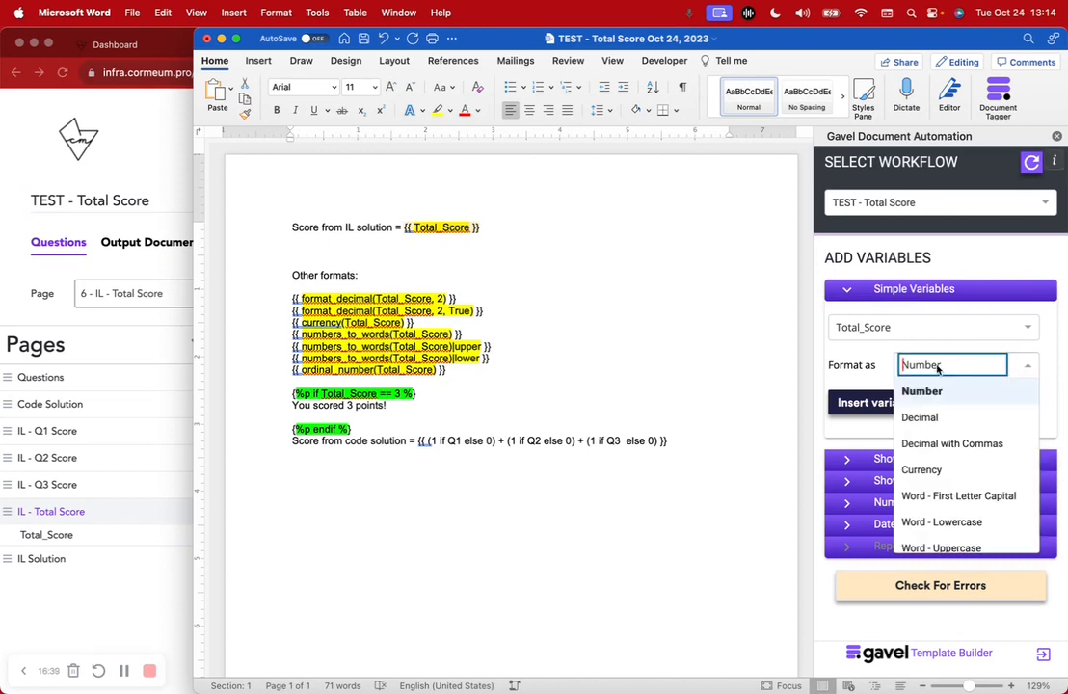
left_click(958, 419)
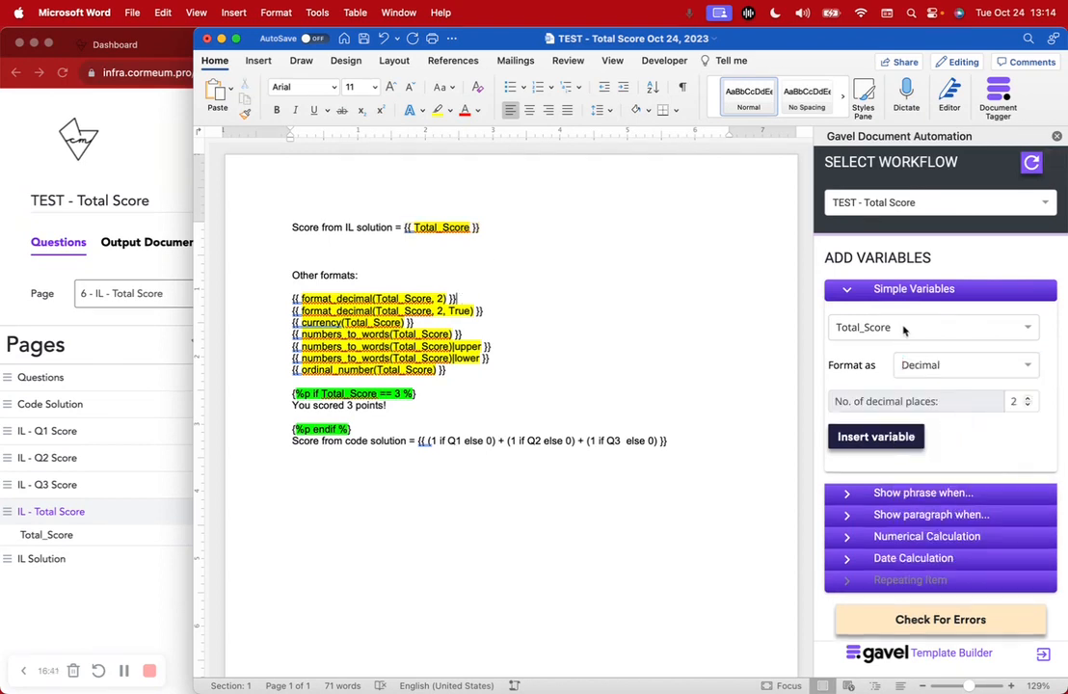
left_click(931, 368)
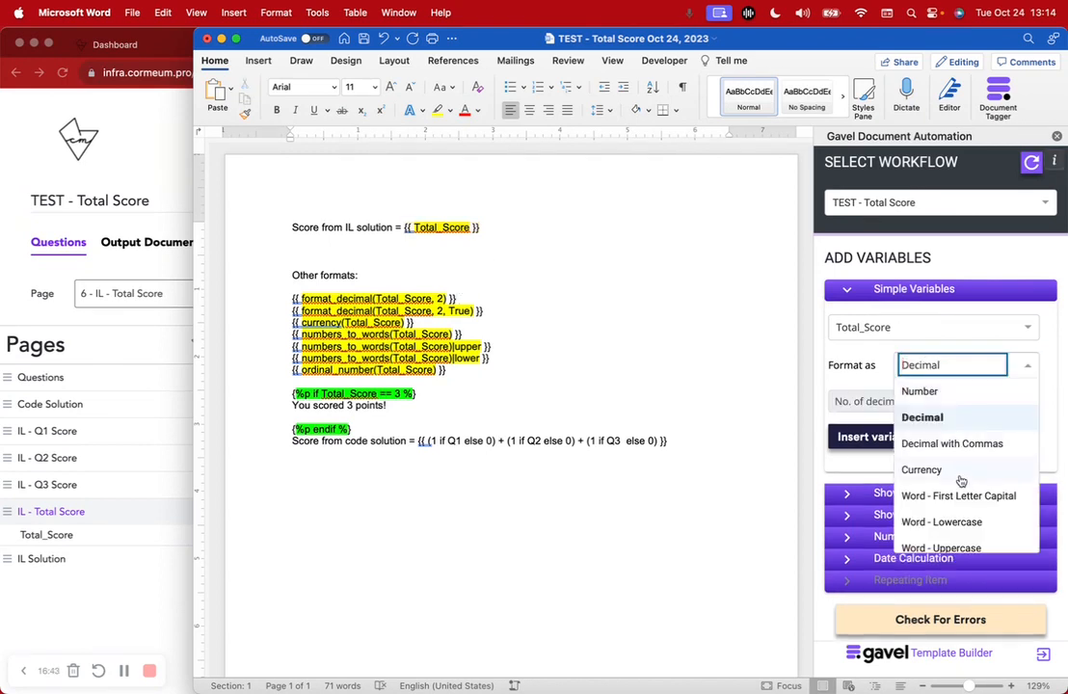
scroll(961, 480, "down", 2)
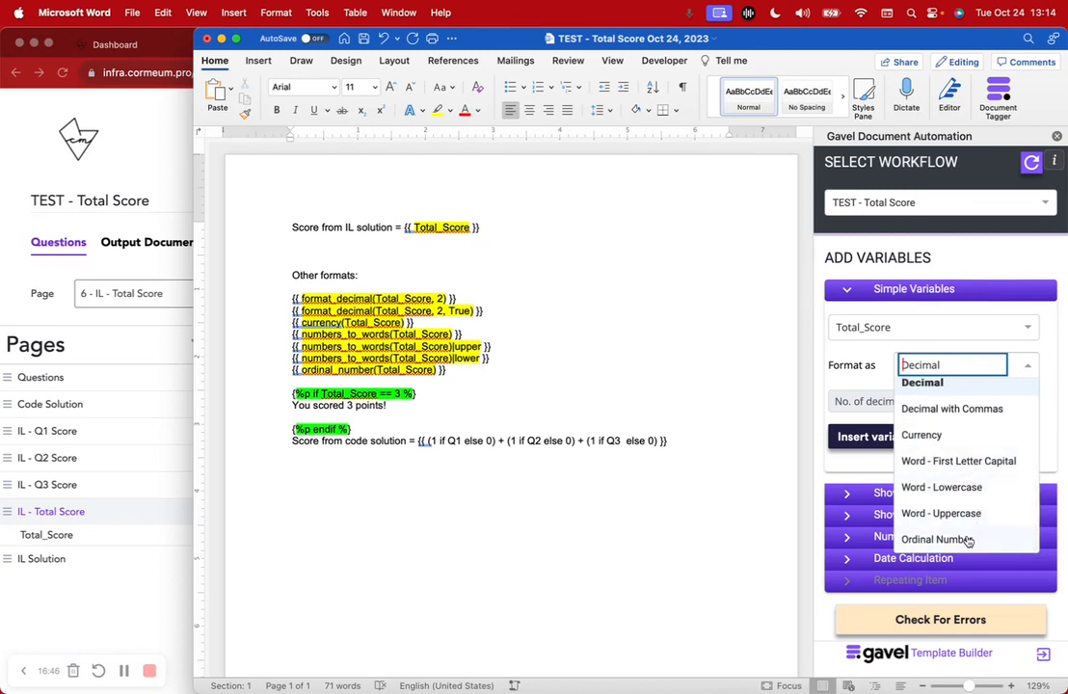
left_click(1054, 390)
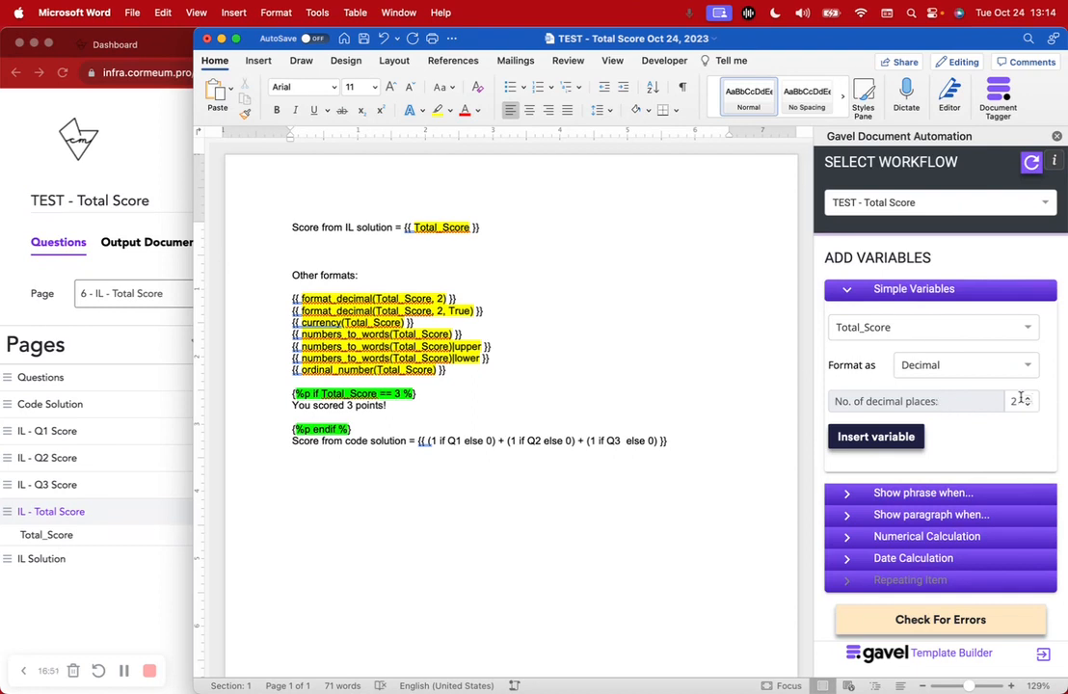
left_click(968, 368)
left_click(852, 389)
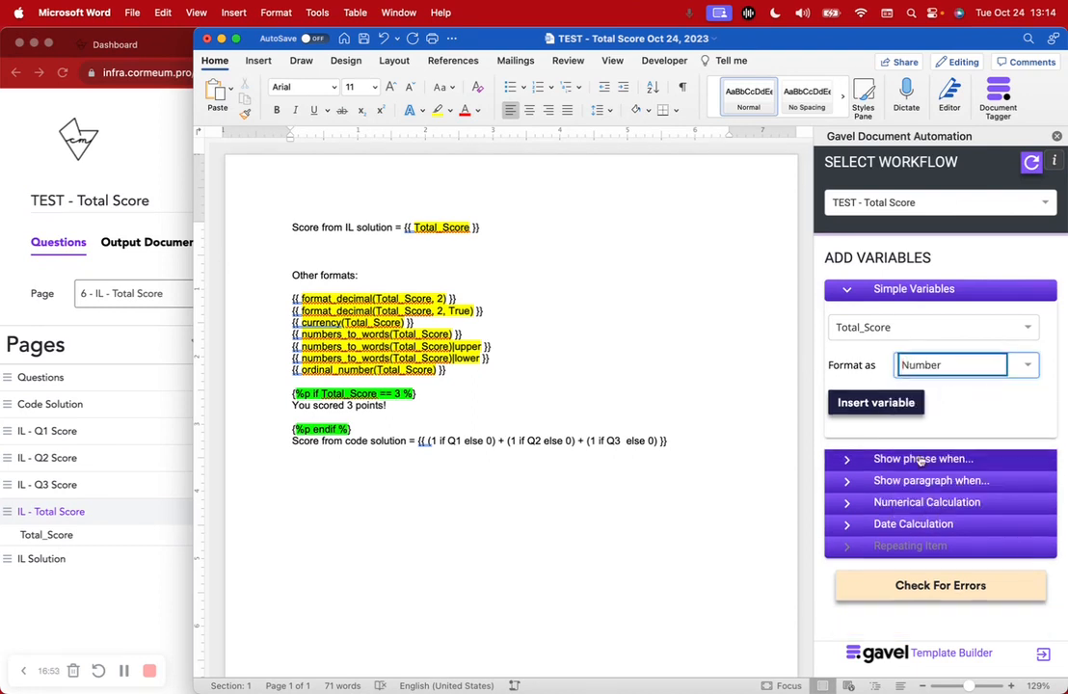
Add a line above "Other formats:" and insert the Total_Score variable formatted as Number there
left_click(410, 262)
key("Return")
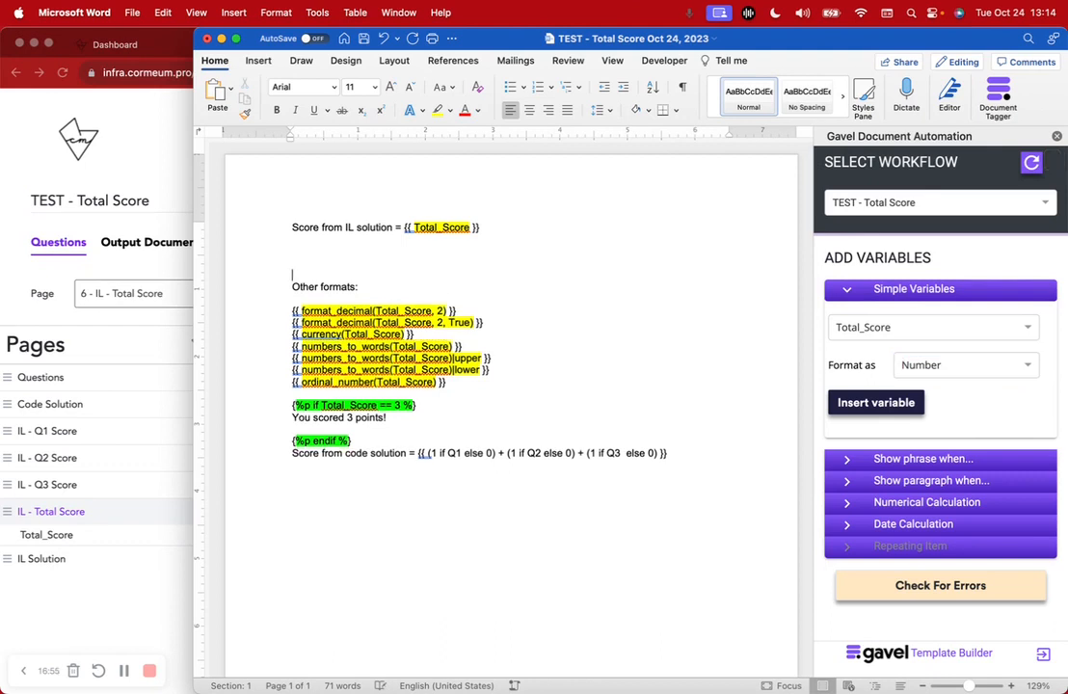
left_click(838, 399)
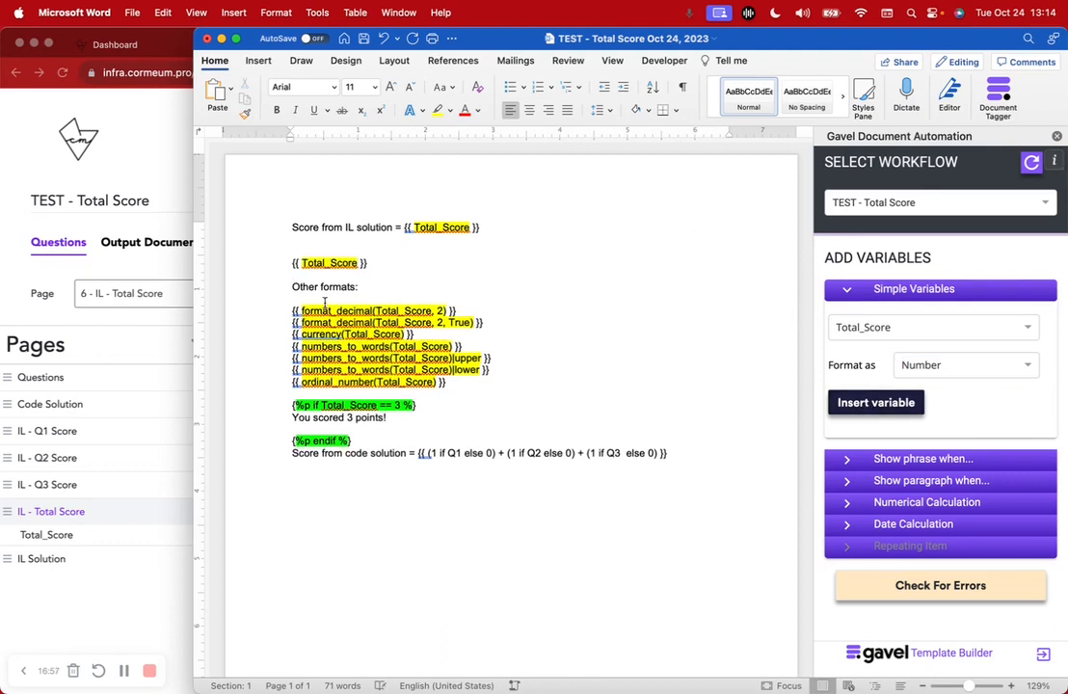
Undo the Total_Score insertion above "Other formats:" and add two blank lines above the Total_Score == 3 condition
key("super+z")
key("super+z")
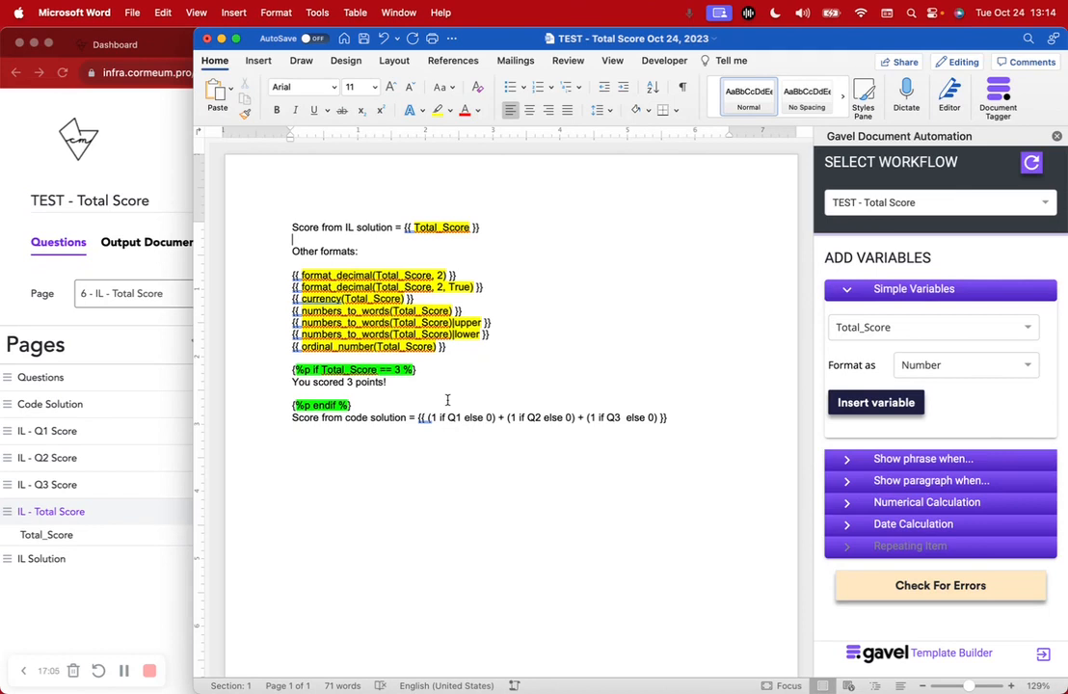
key("Return")
key("Return")
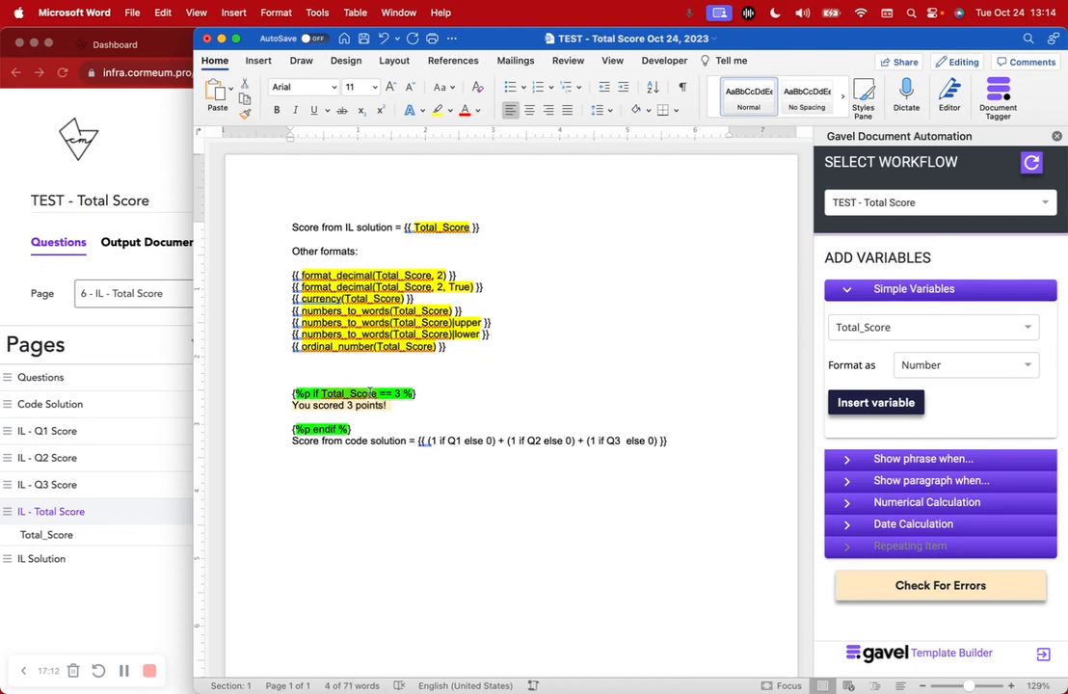
left_click(354, 373)
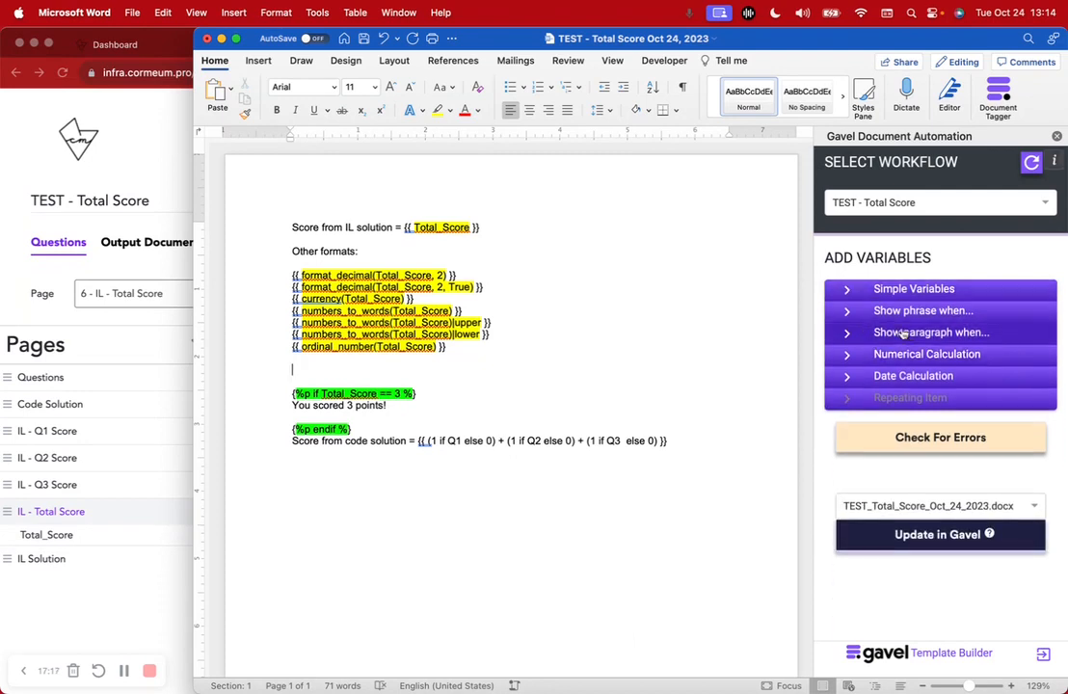
Set up a show-paragraph condition in the Gavel add-in for Total_Score equal to 3
left_click(931, 333)
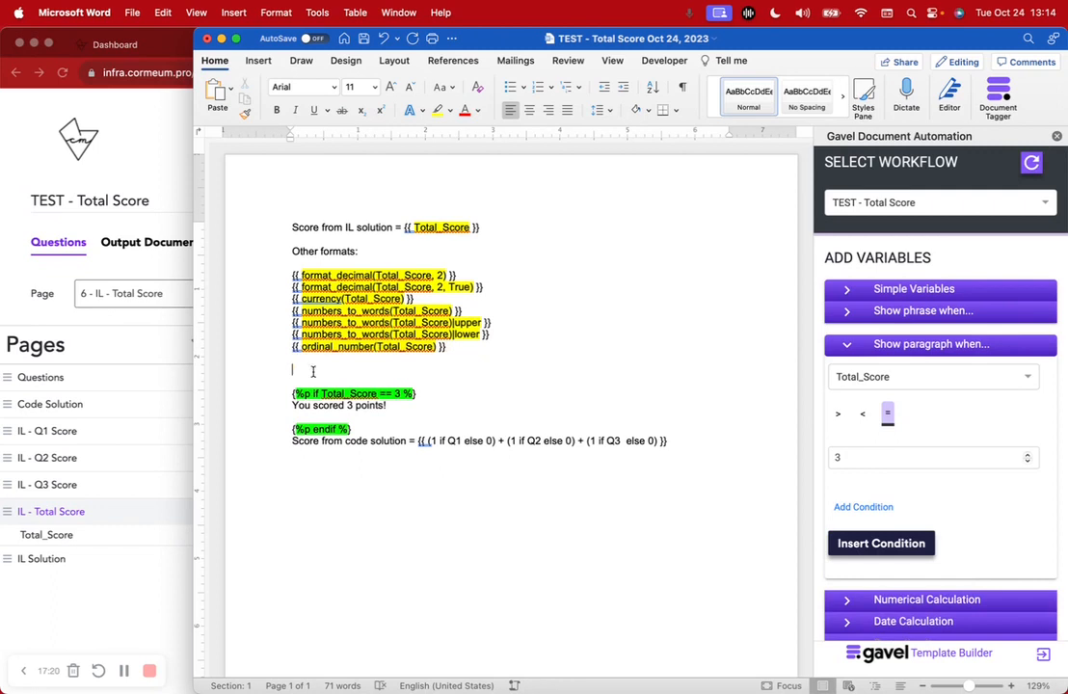
left_click_drag(324, 422, 334, 422)
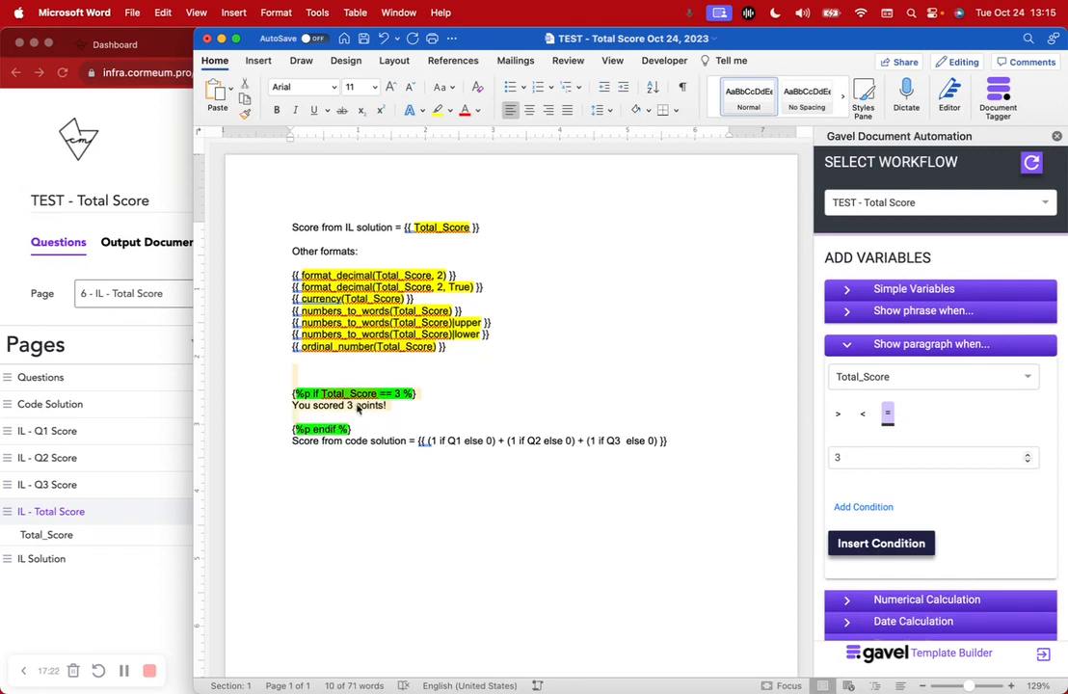
left_click(309, 385)
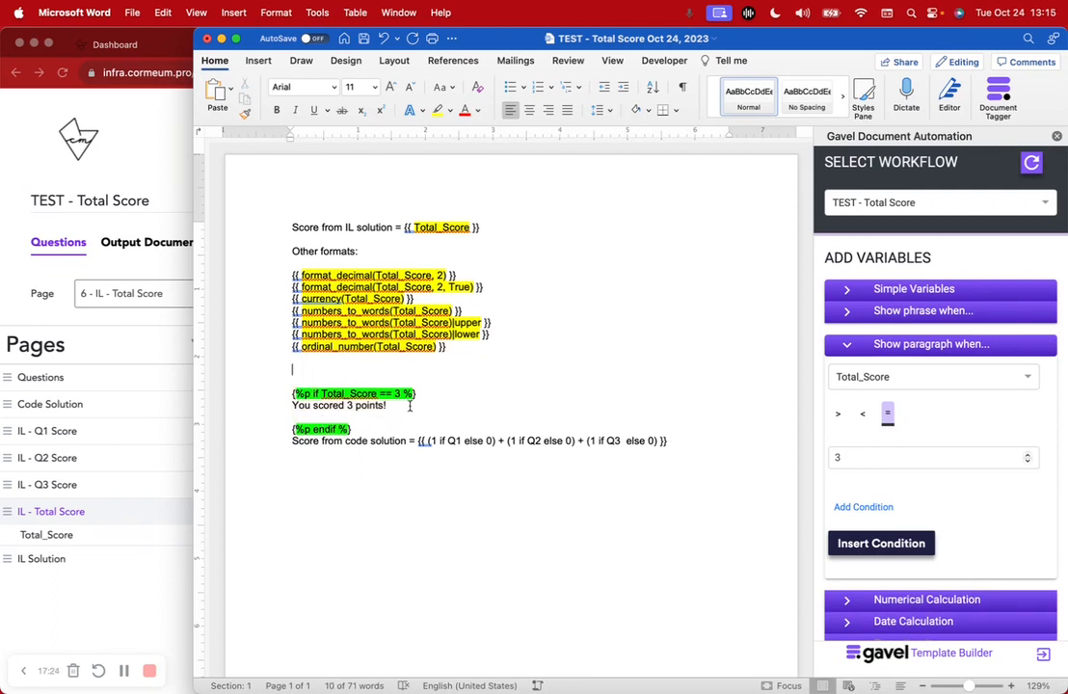
left_click(879, 379)
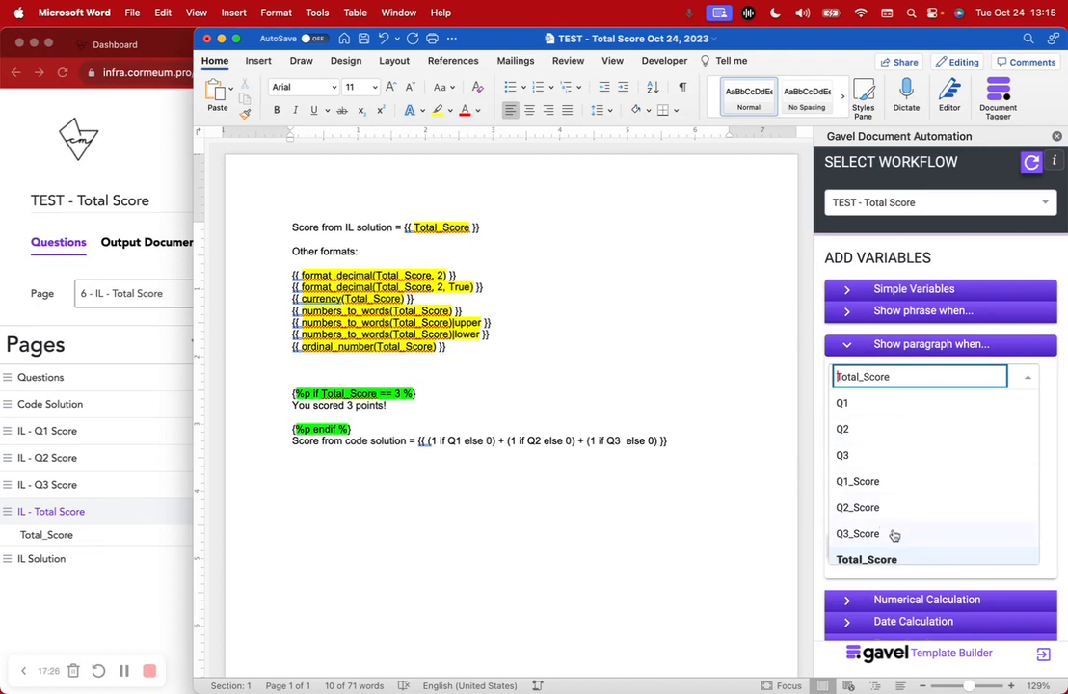
left_click(896, 561)
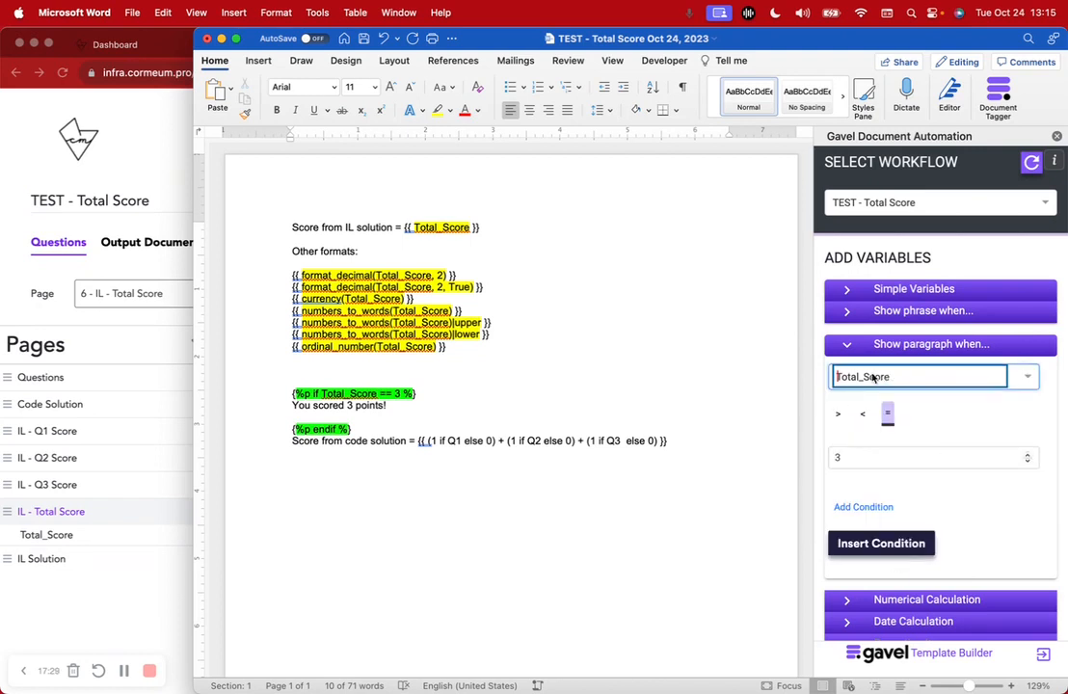
left_click(838, 418)
left_click(888, 413)
left_click(872, 461)
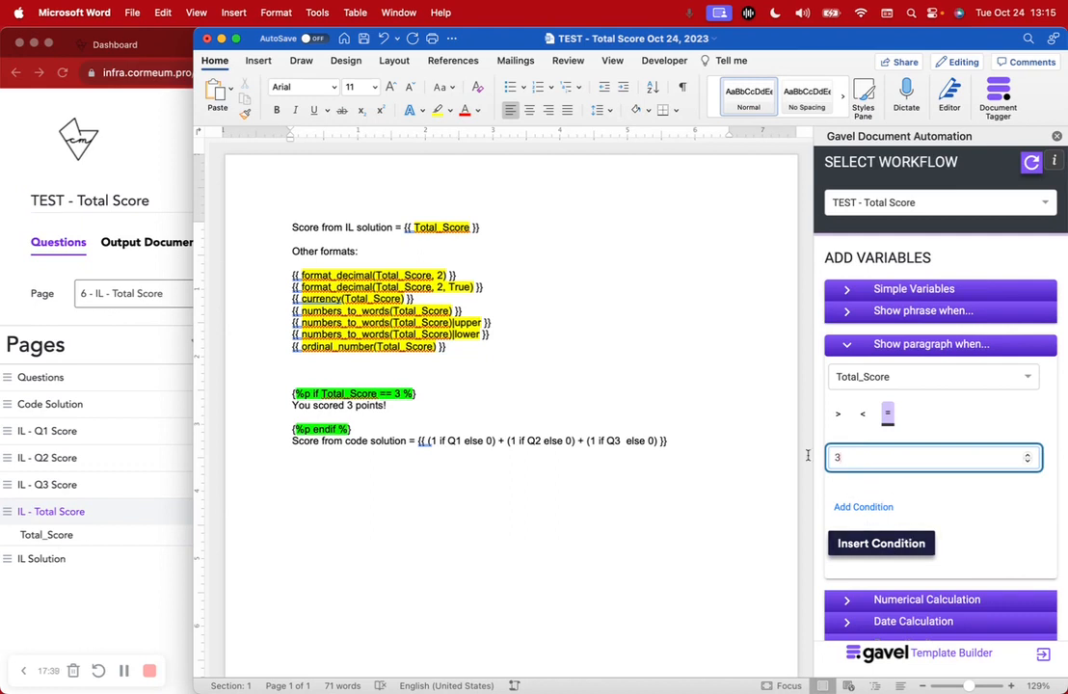
Wrap the placeholder text "rgsdfg" in the Total_Score == 3 paragraph condition above the existing one, and delete that trial block
left_click(432, 372)
type("rgsdfg")
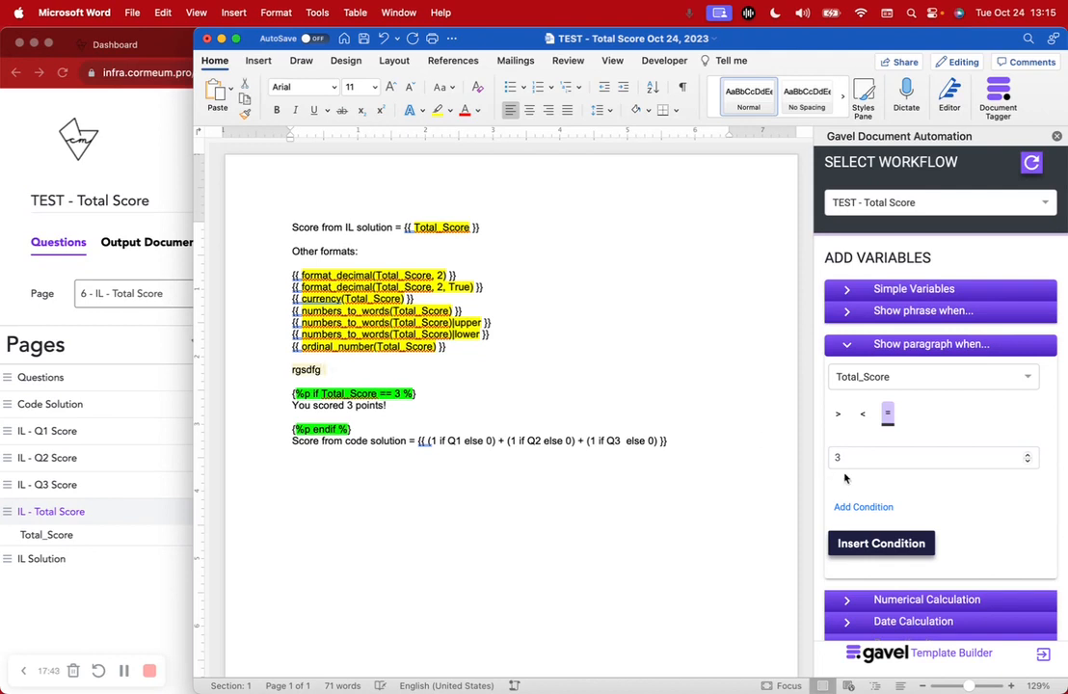
left_click(870, 545)
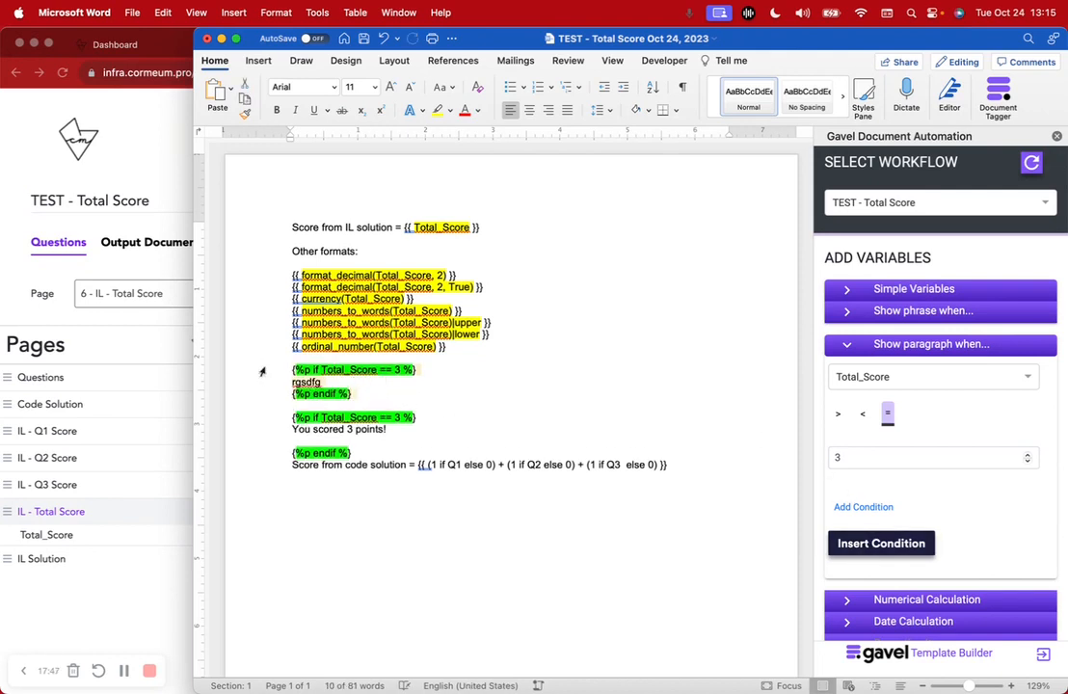
key("BackSpace")
key("BackSpace")
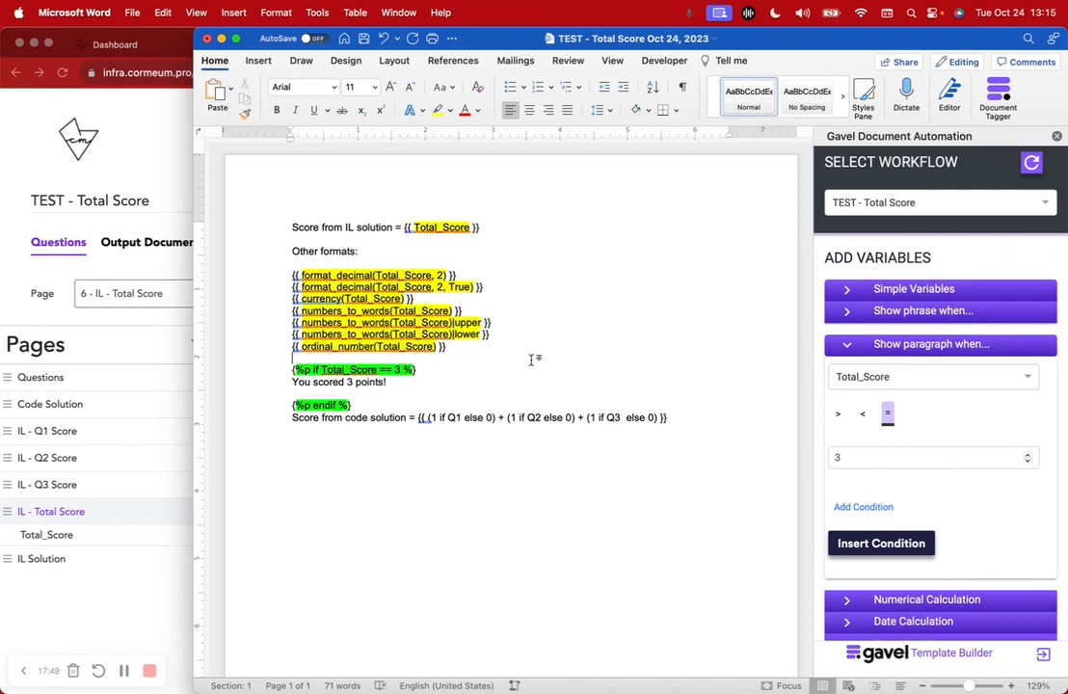
Save and close the Word template, and open the Questions page of the TEST - Total Score workflow in Chrome
key("super+s")
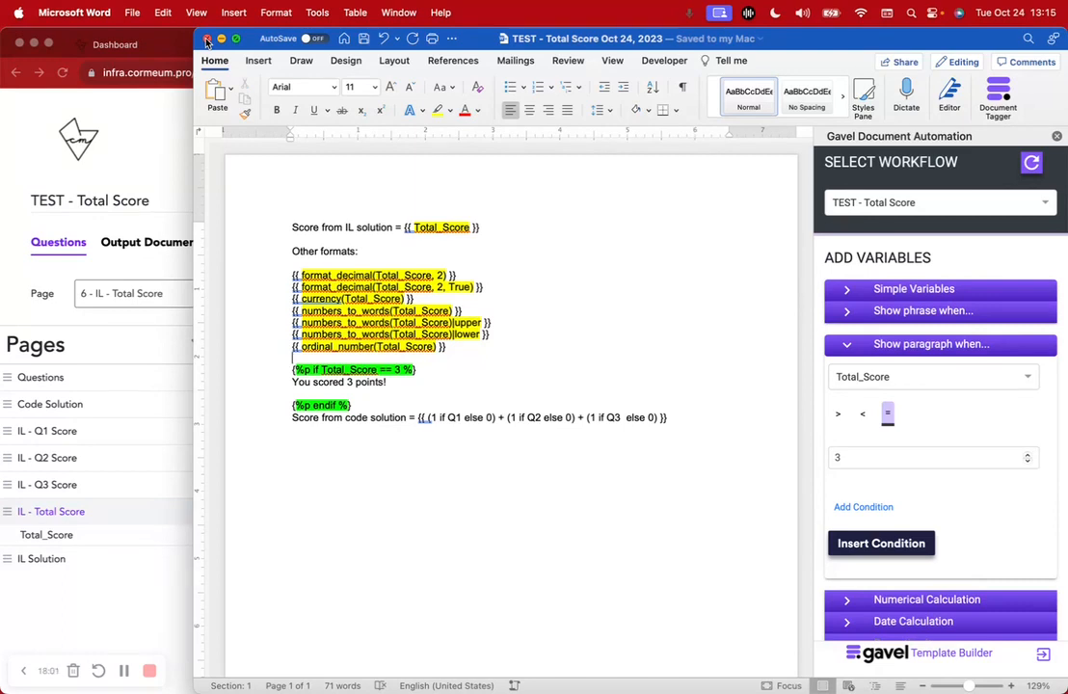
left_click(207, 38)
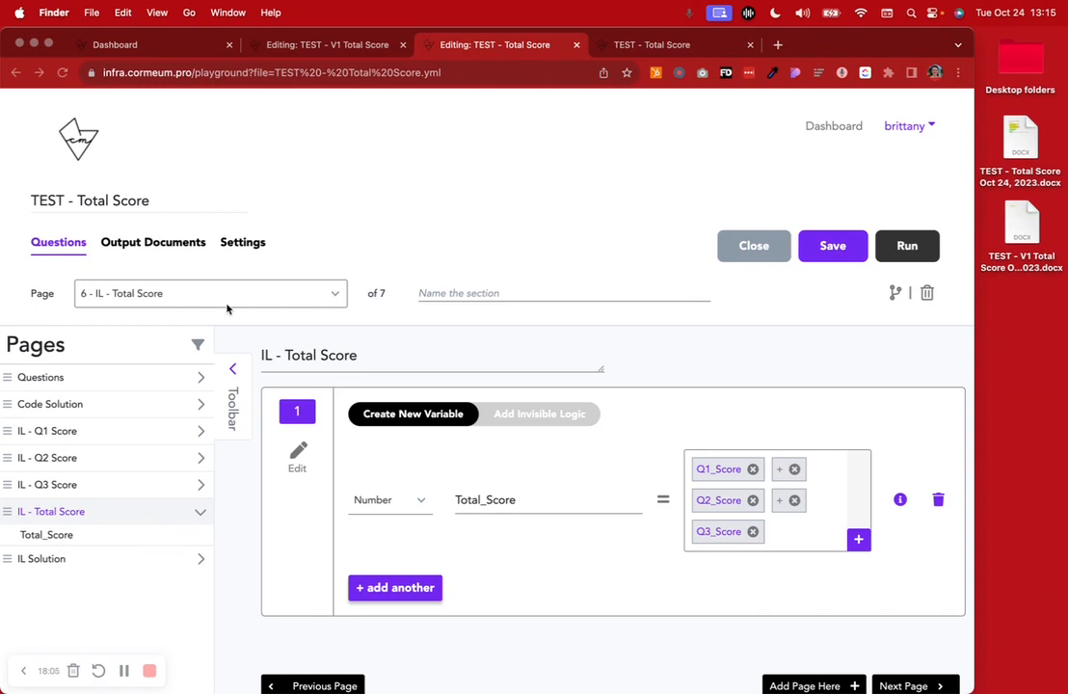
left_click(85, 377)
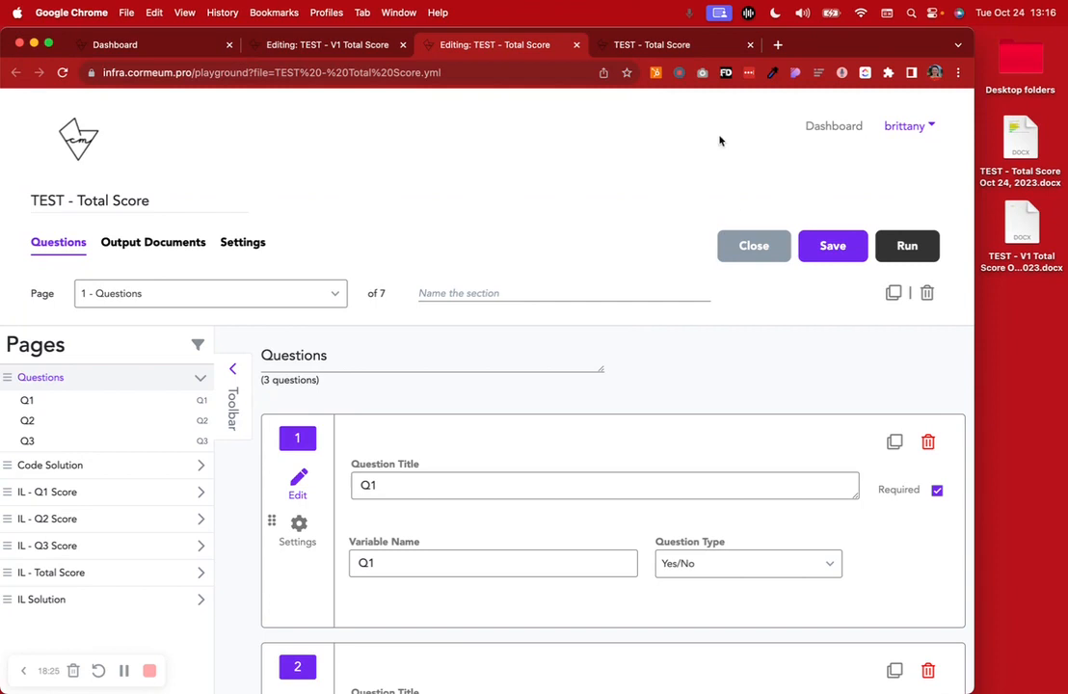
Open the Gavel dashboard in a new browser tab and create a workflow named "TEST - SCORE W2"
left_click(777, 45)
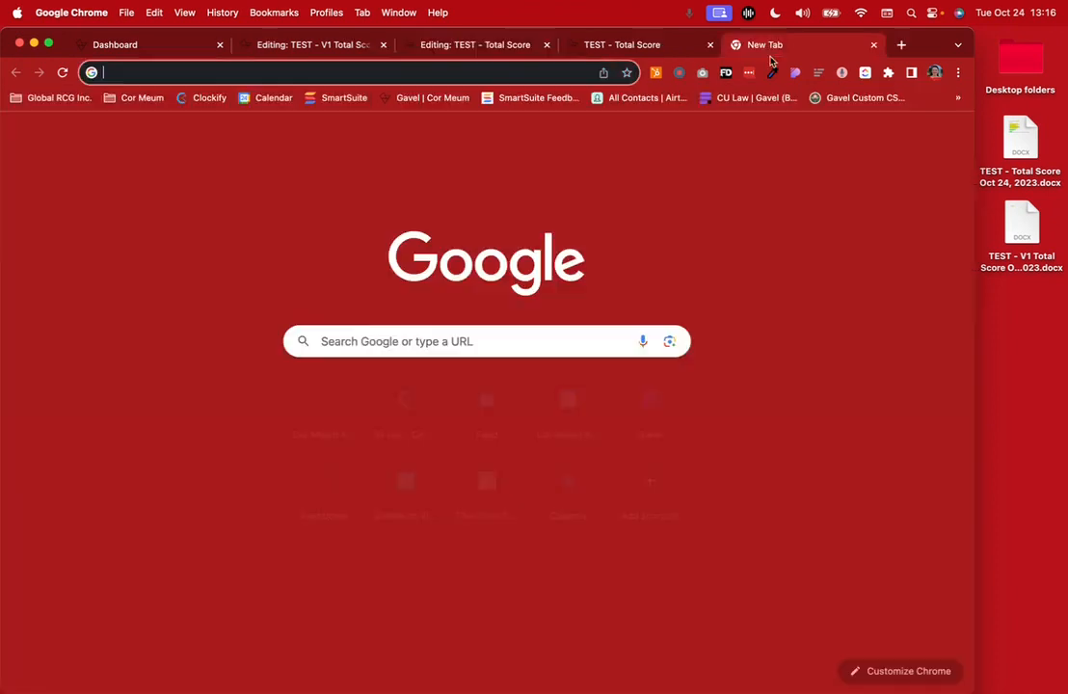
left_click(405, 99)
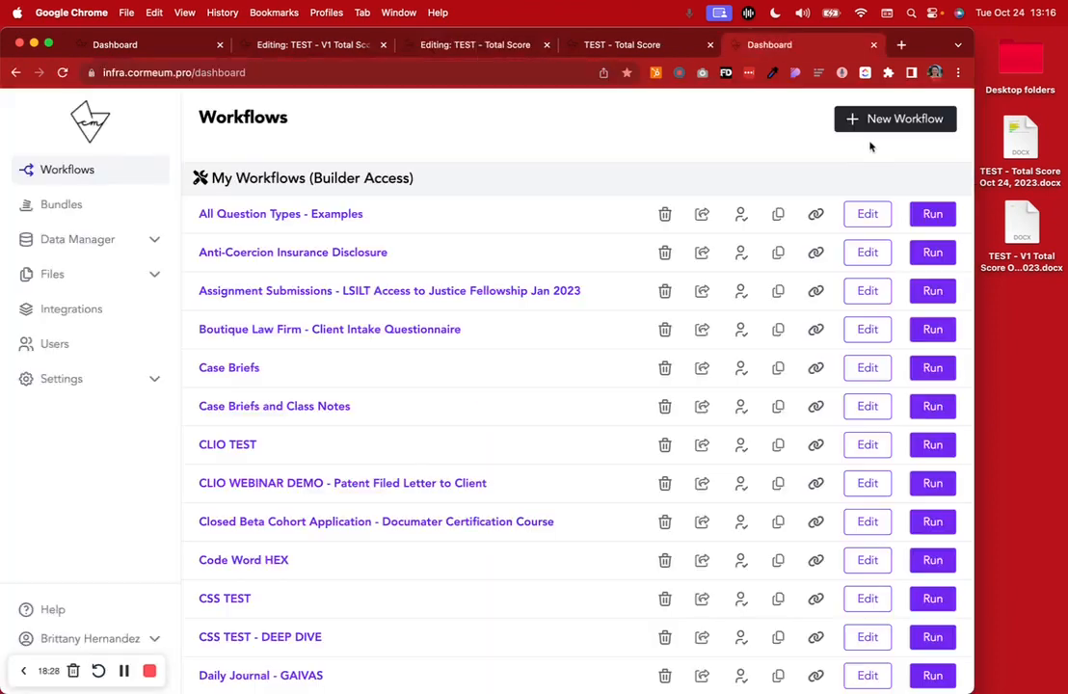
left_click(870, 122)
left_click(461, 249)
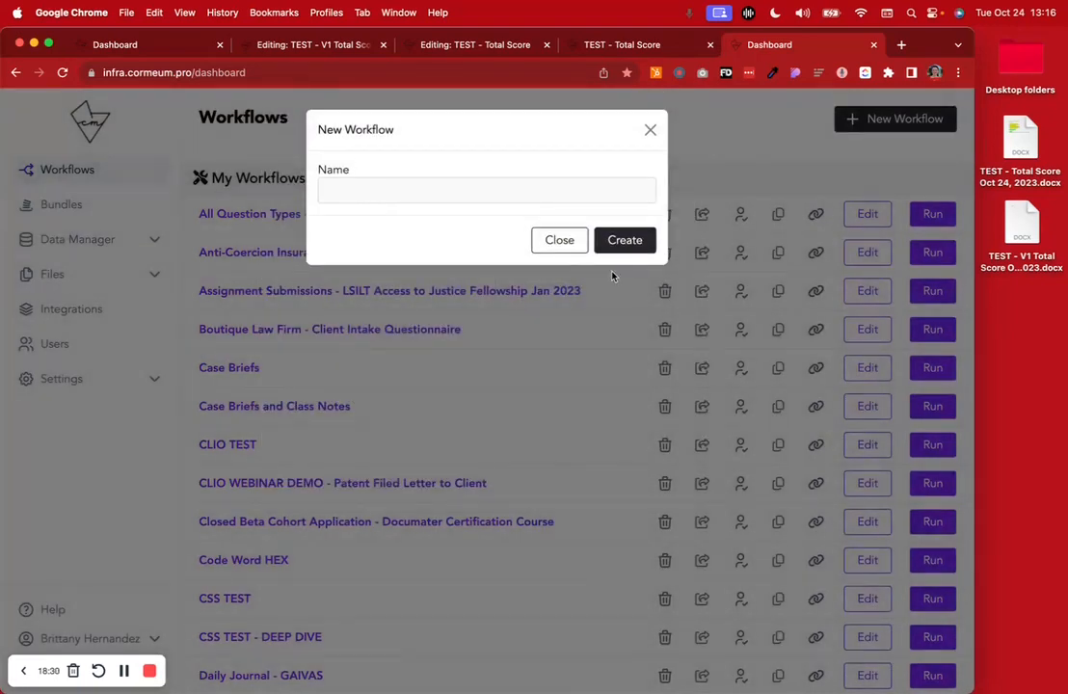
left_click(441, 188)
type("TEST ")
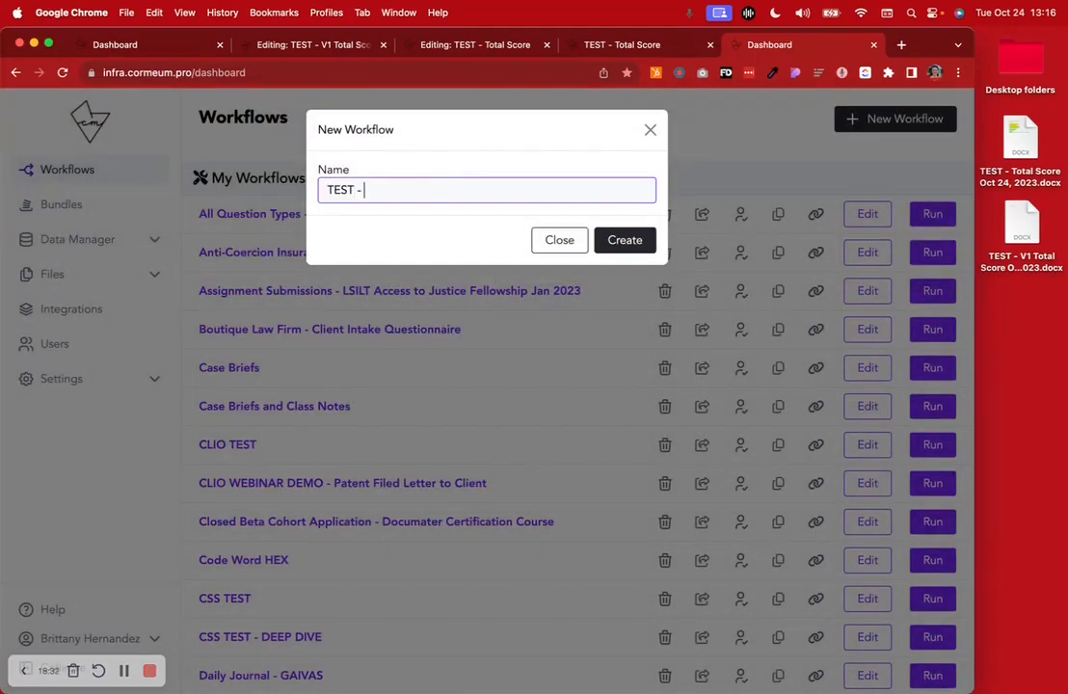
type("-")
key("Caps_Lock")
type("SCORE ")
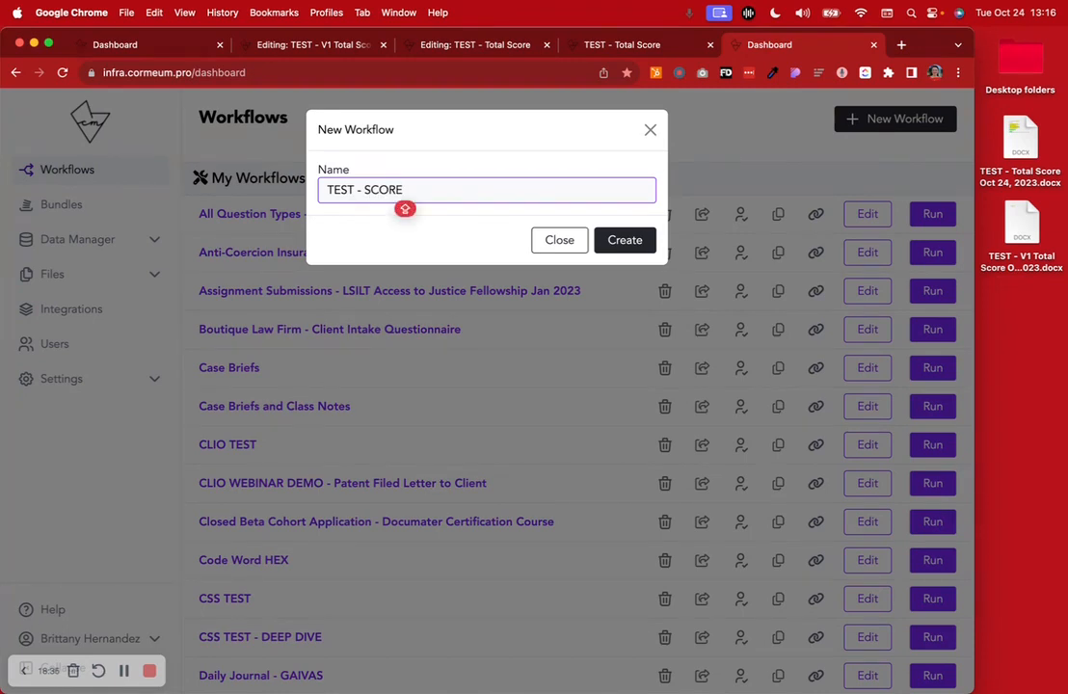
type("W2")
left_click(618, 241)
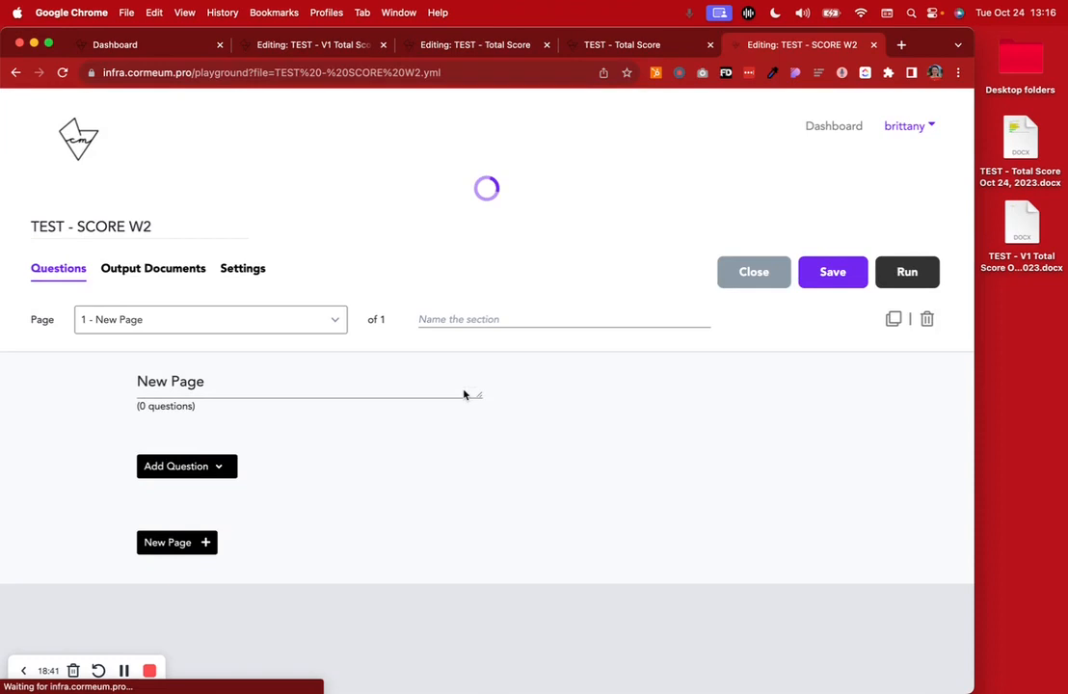
Rename the new workflow's first page as "Total Score"
triple_click(341, 361)
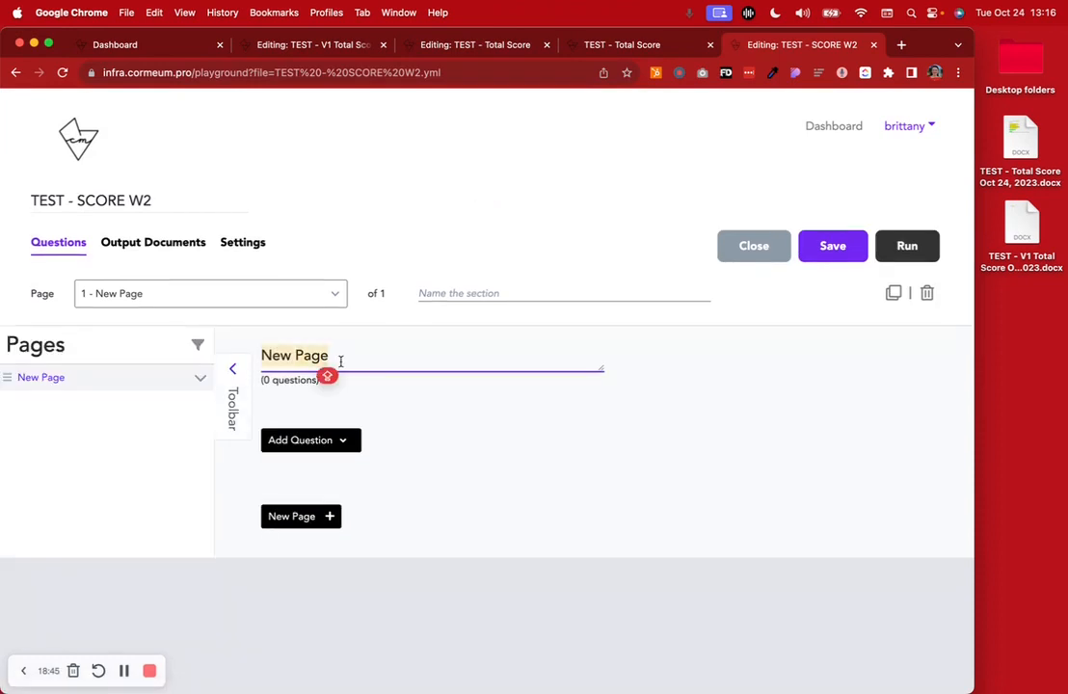
type("S")
key("BackSpace")
type("Total Score")
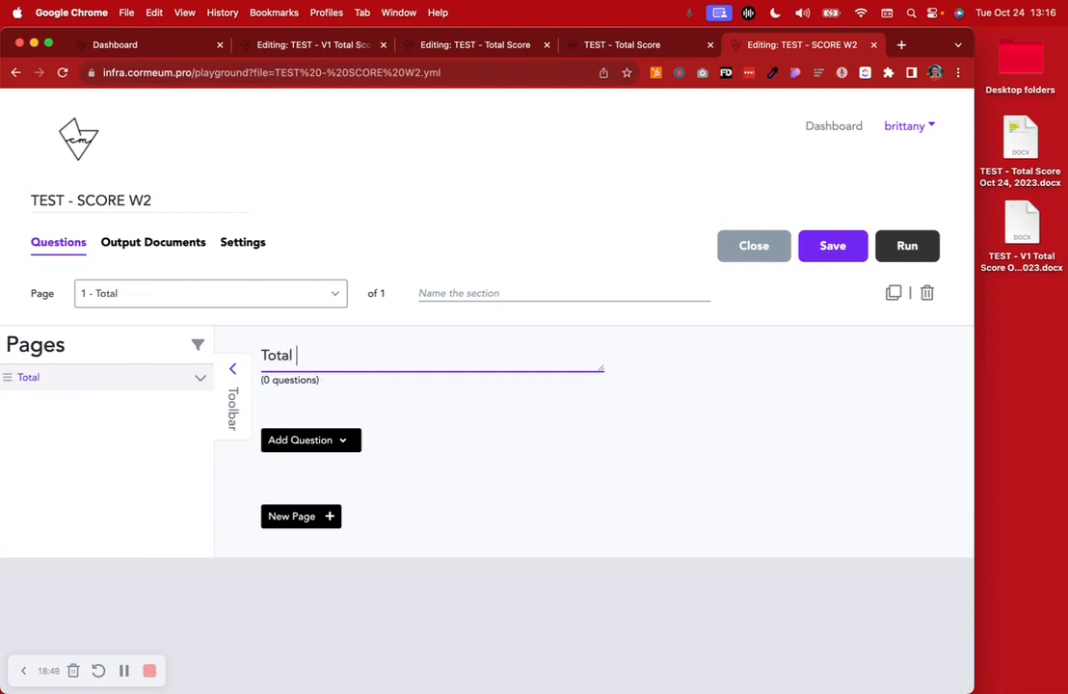
Add a Number question titled "What is the total score?" with the variable name Total_Score, and save the workflow
left_click(345, 439)
scroll(342, 437, "down", 5)
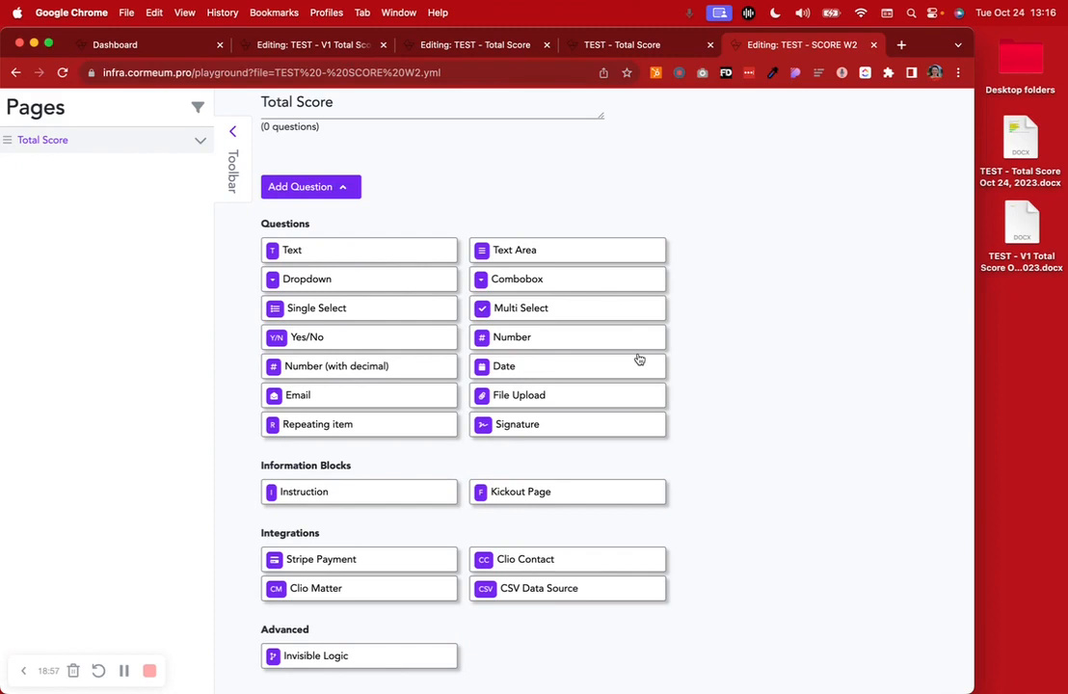
left_click(599, 341)
left_click(416, 350)
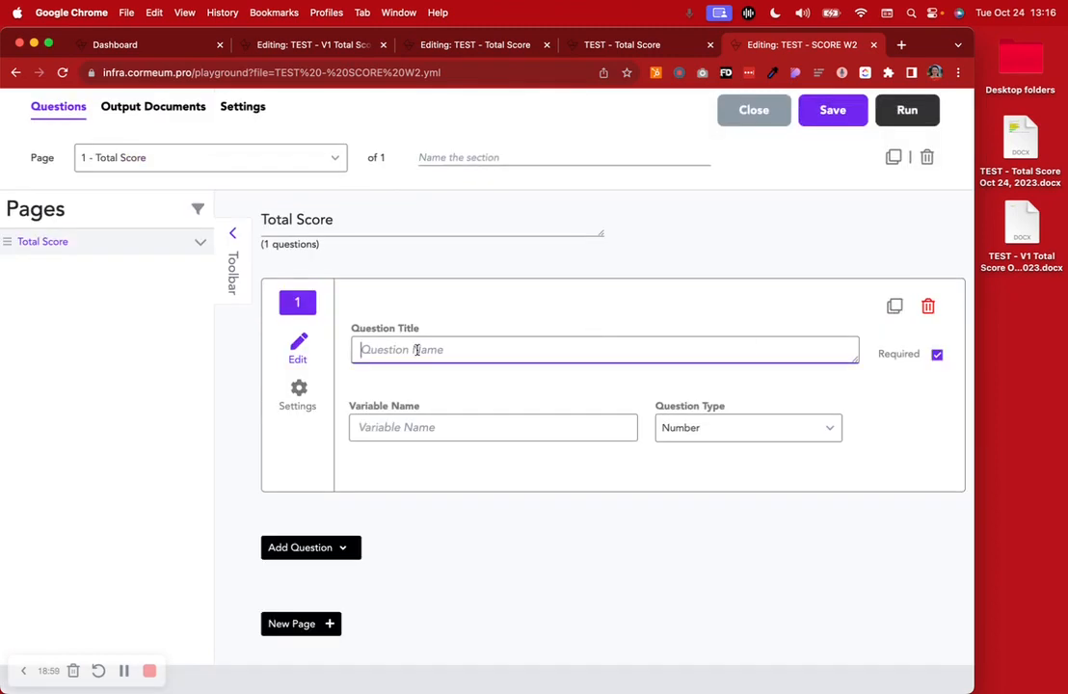
type("What ")
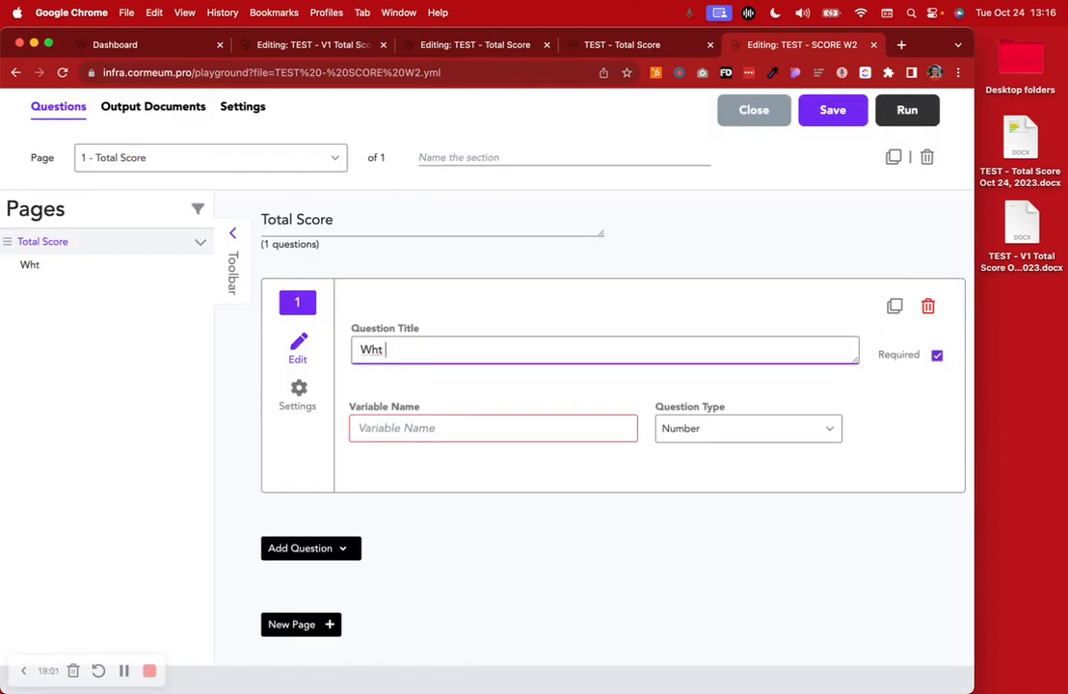
type("is the total ")
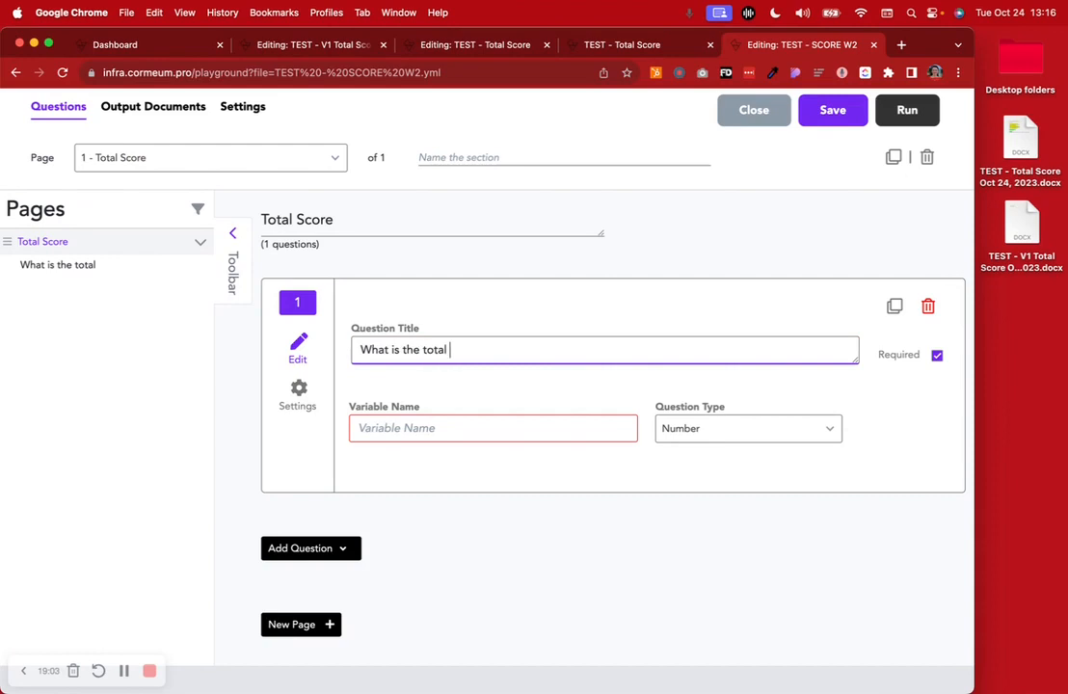
type("score?")
left_click(403, 434)
type("Total_")
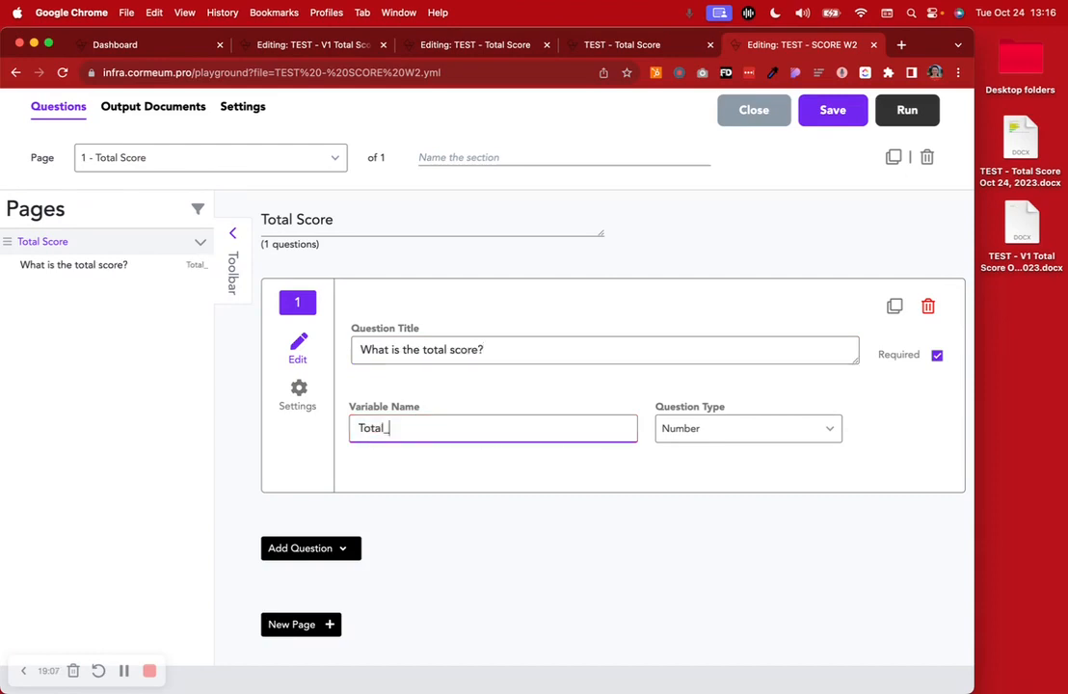
type("Score")
left_click(539, 521)
scroll(539, 522, "up", 3)
left_click(835, 247)
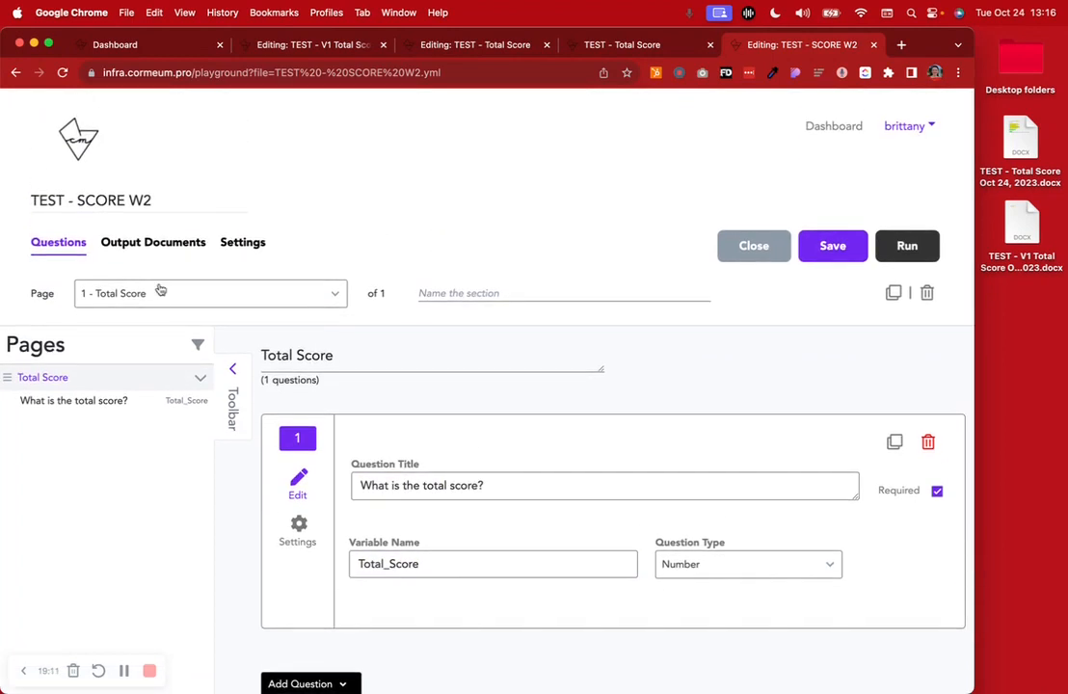
Enable Skip Final Review Page in the workflow's general settings and save the workflow
left_click(242, 242)
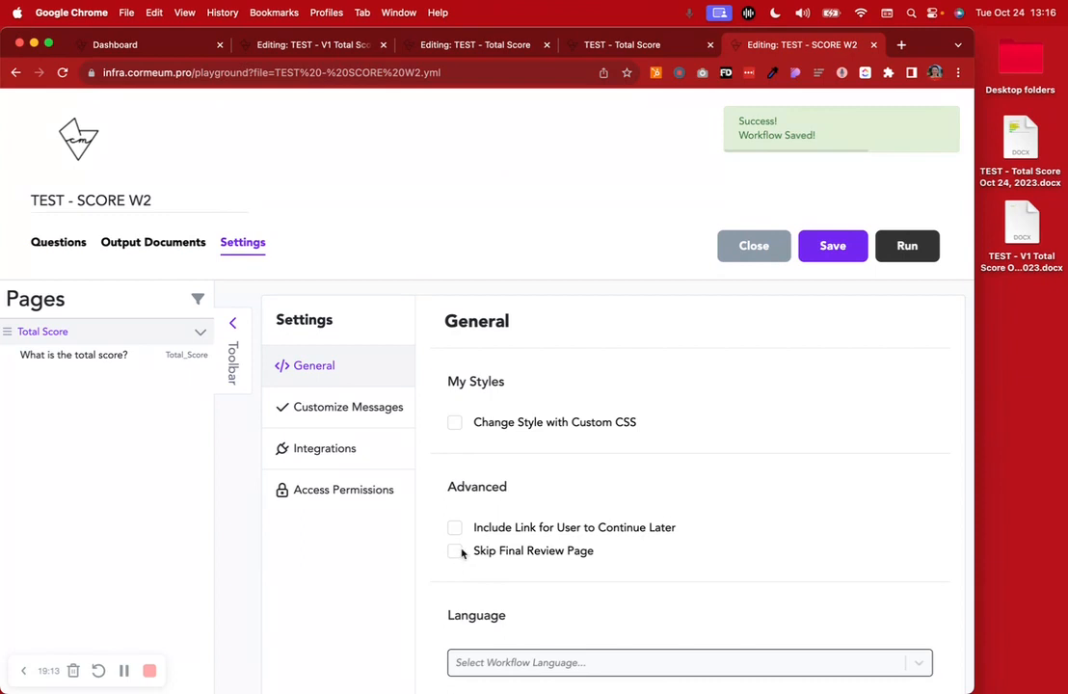
left_click(455, 550)
left_click(818, 247)
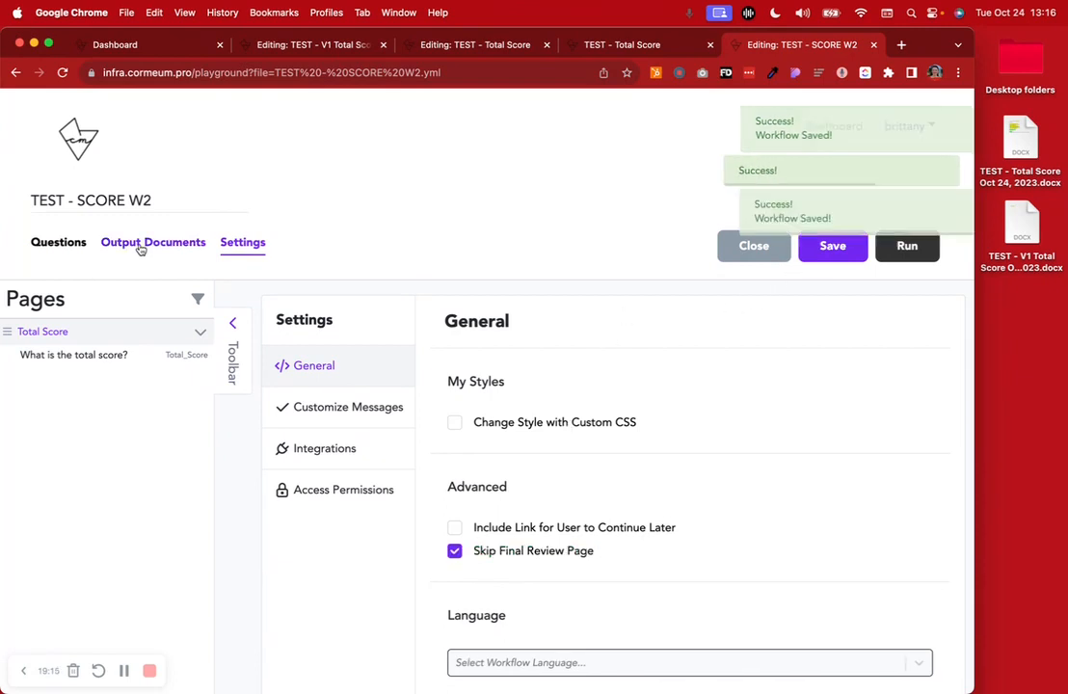
Set the Document Completion Message to "Thank you!", save the workflow, and run it
left_click(125, 246)
left_click(242, 242)
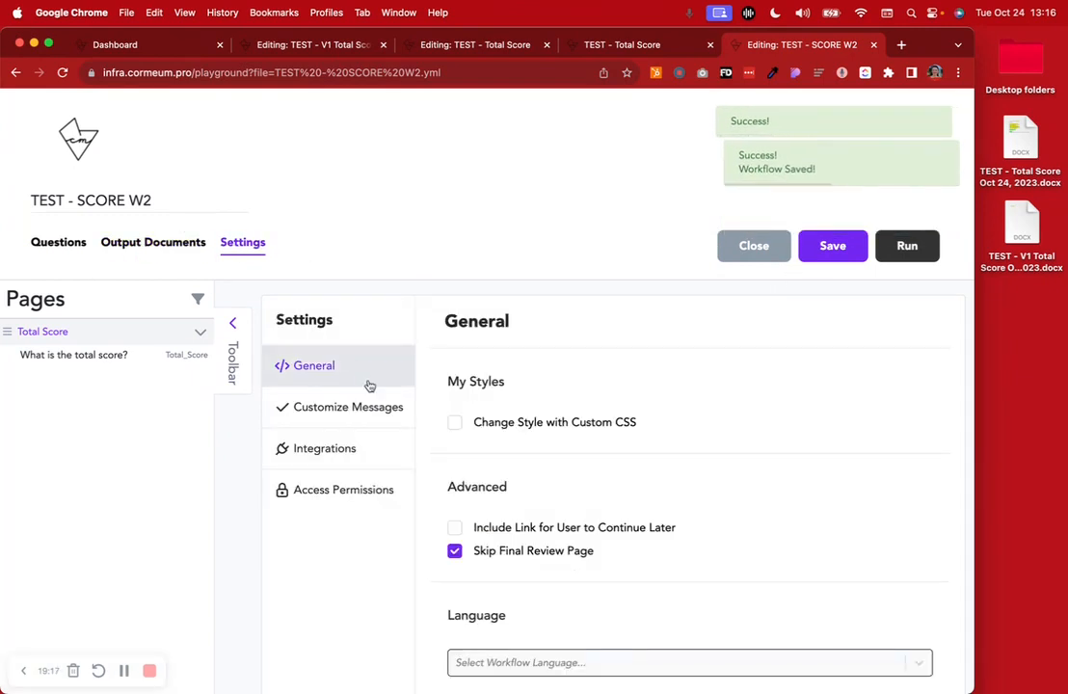
left_click(357, 409)
left_click(531, 405)
type("Ta")
type("ank ou")
key("BackSpace")
key("BackSpace")
type("you!")
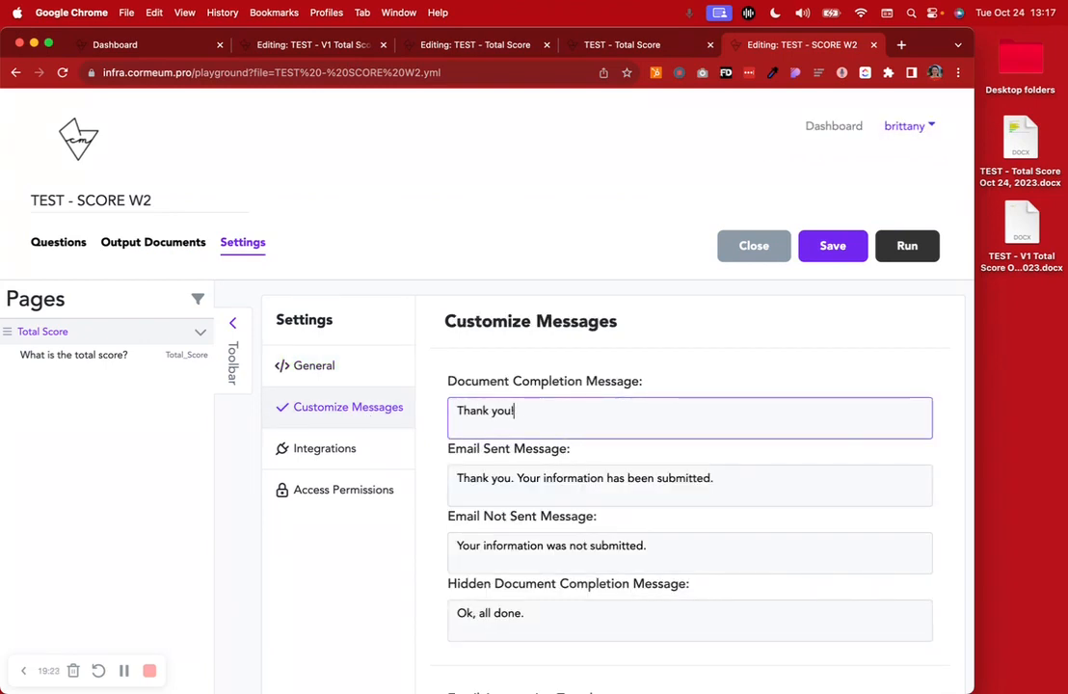
left_click(831, 236)
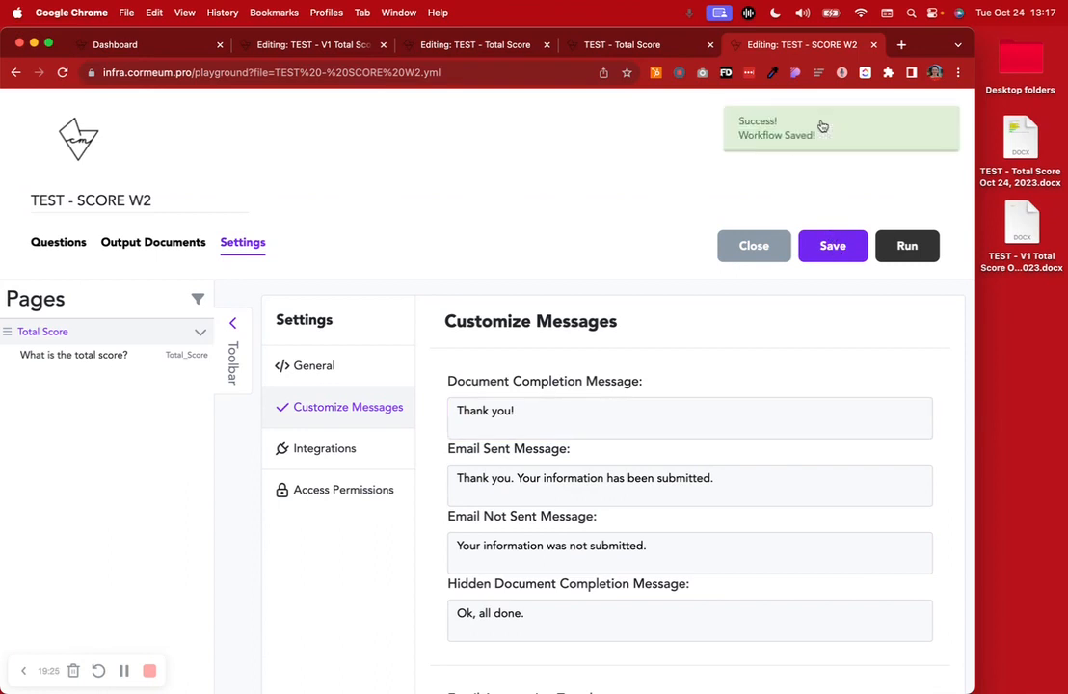
left_click(907, 246)
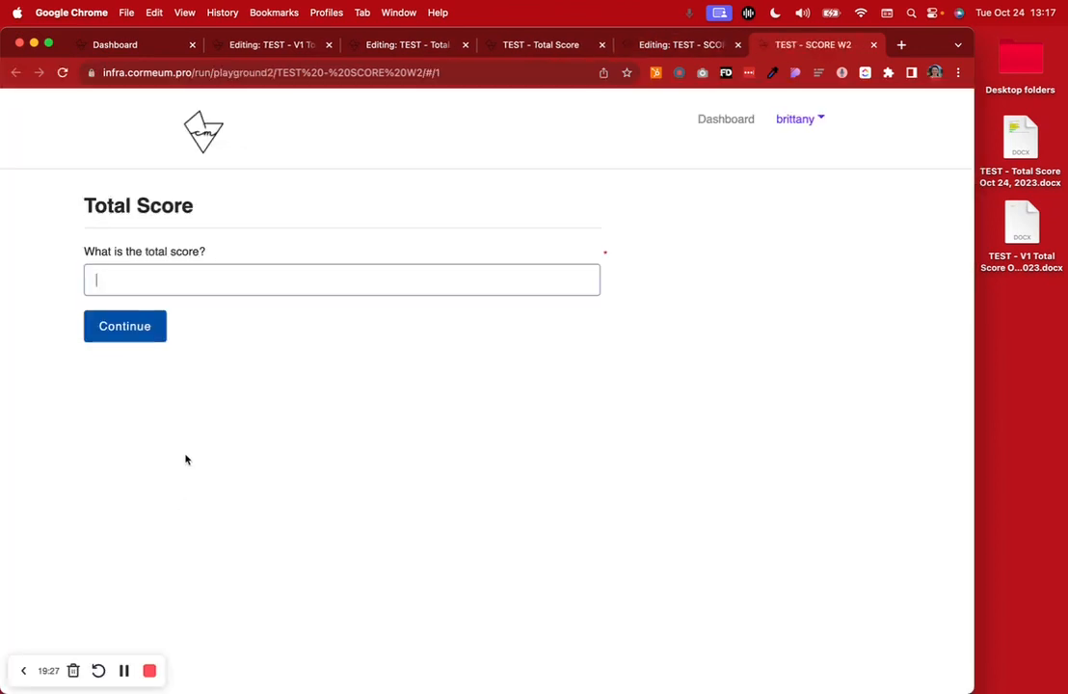
Close the workflow run and display the TEST - Total Score submissions in Data Manager
left_click(875, 45)
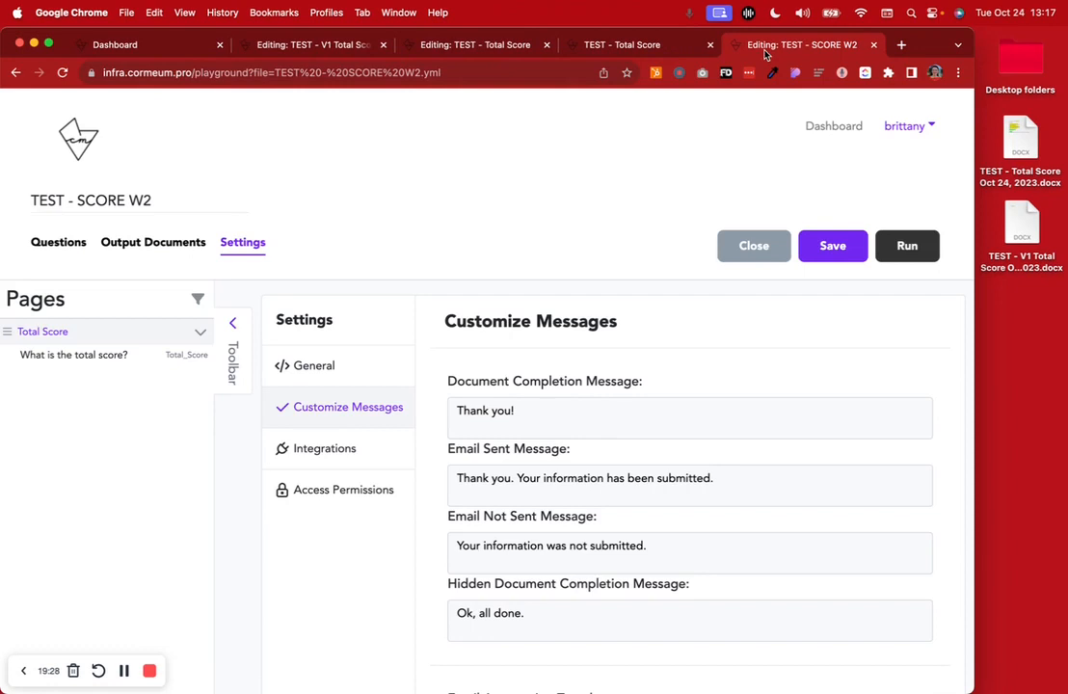
left_click(827, 126)
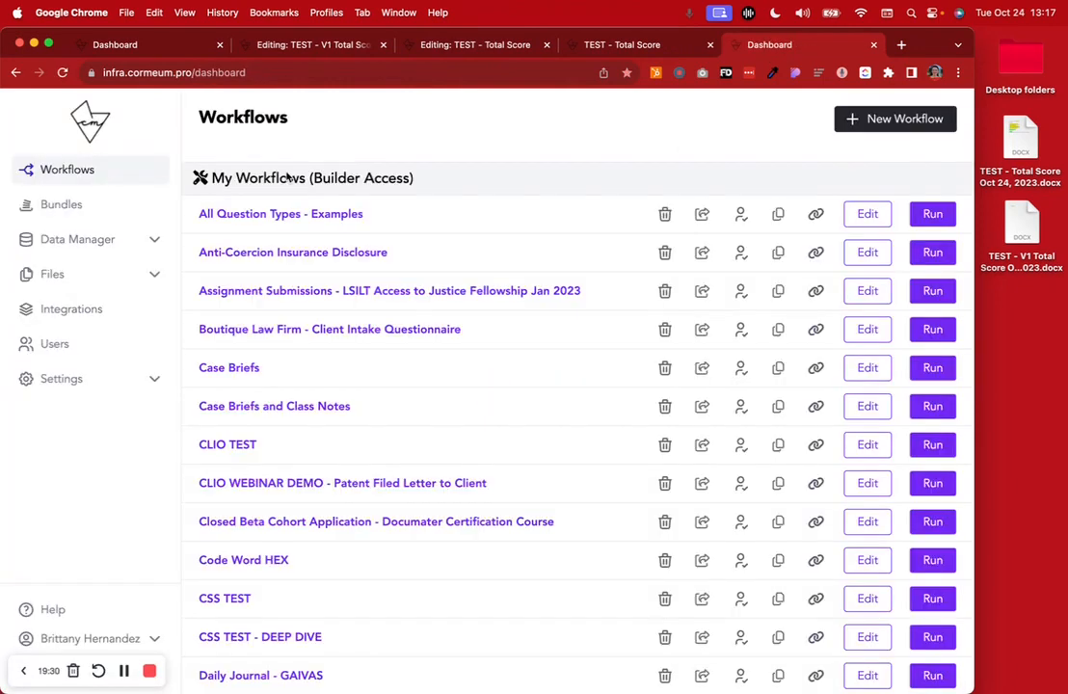
left_click(124, 243)
left_click(81, 276)
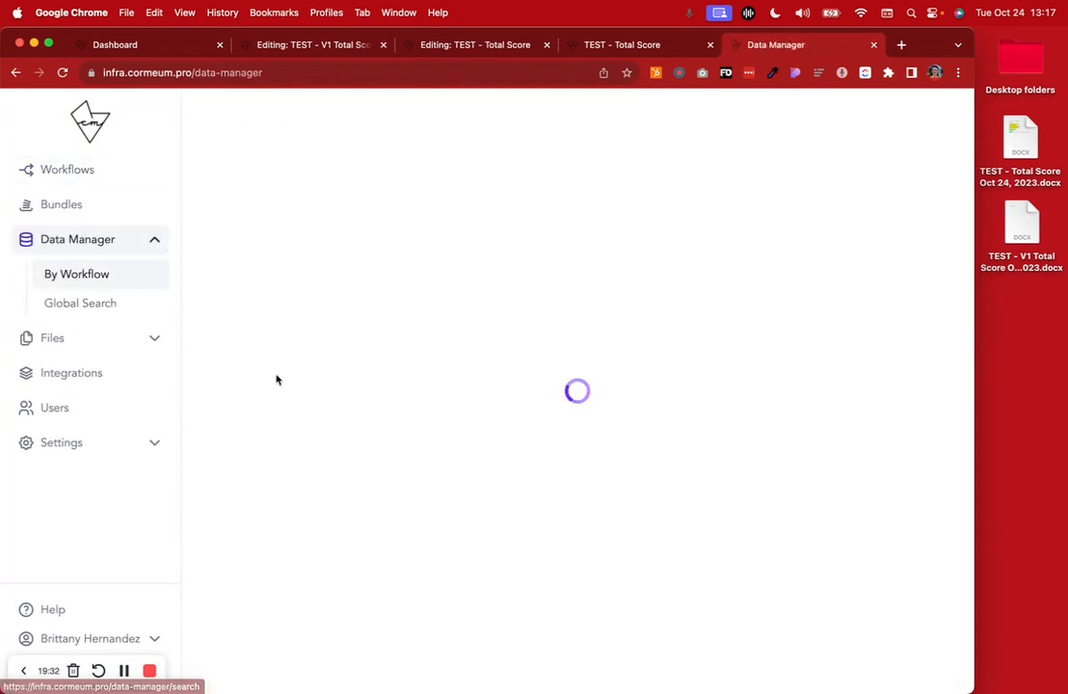
left_click(328, 119)
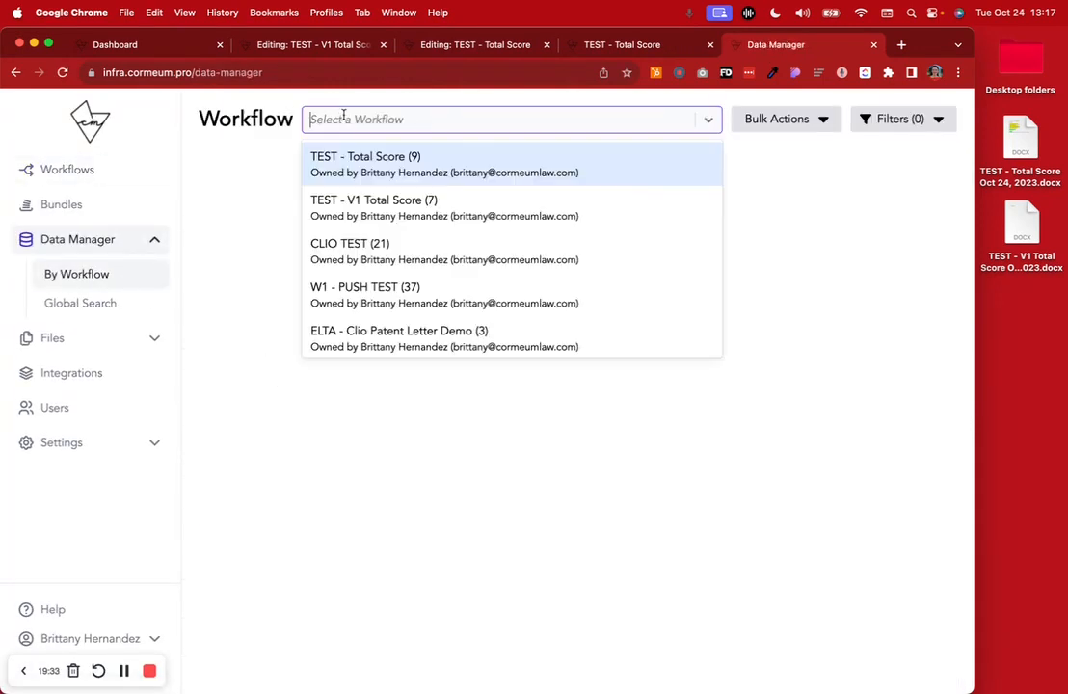
left_click(399, 161)
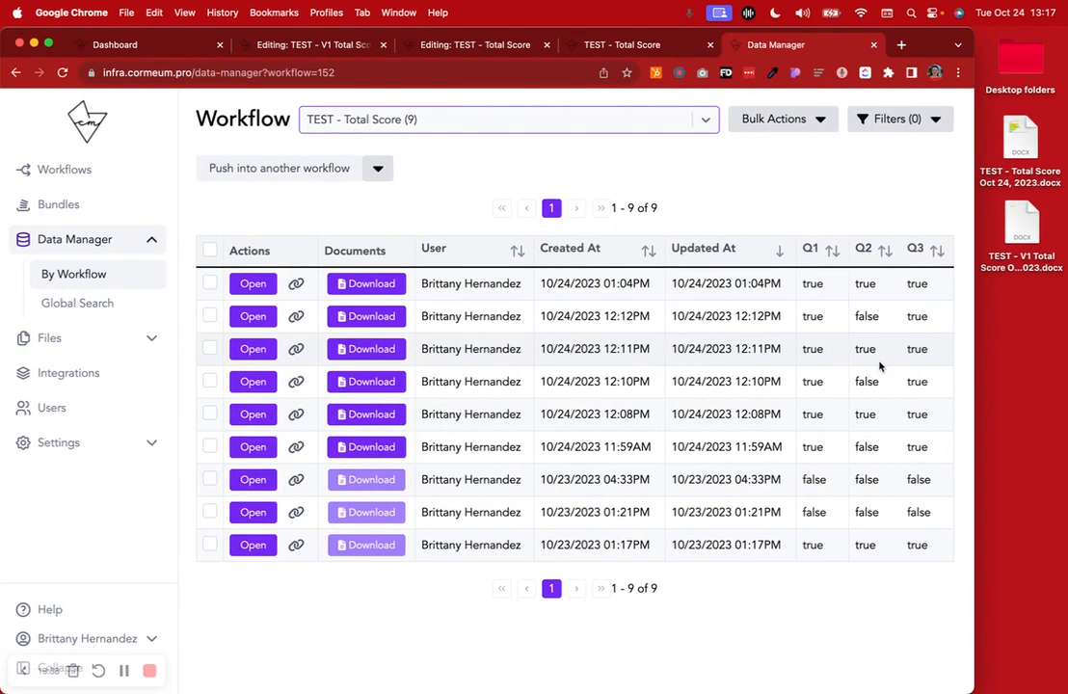
Push the 10/24/2023 12:11PM TEST - Total Score submission into the TEST - SCORE W2 workflow
left_click(212, 349)
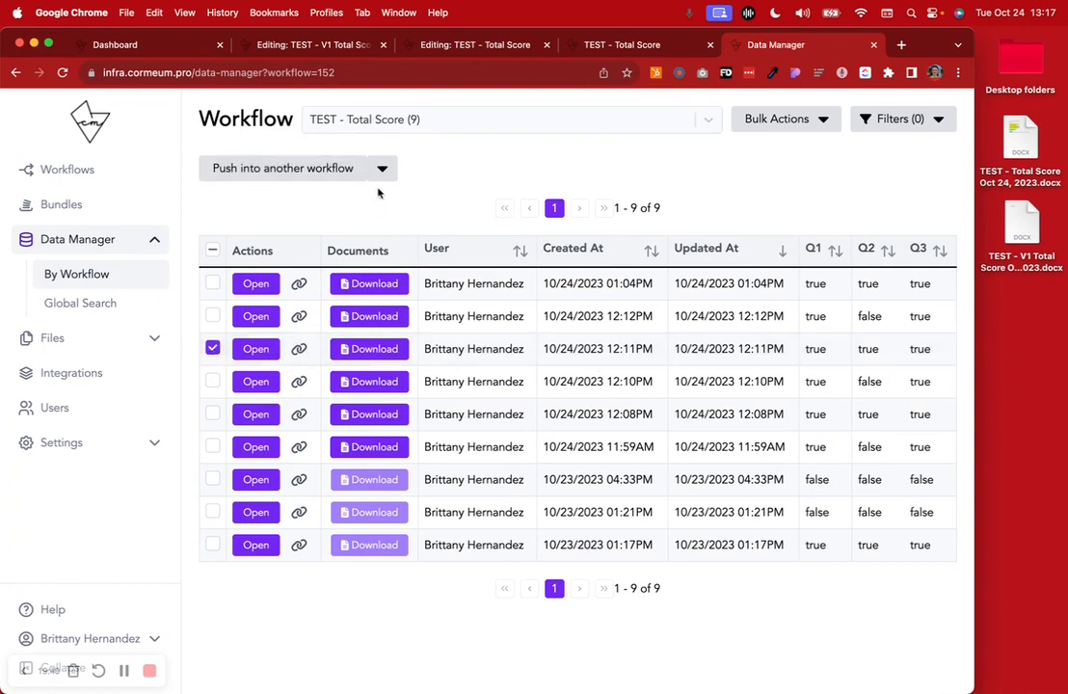
left_click(318, 168)
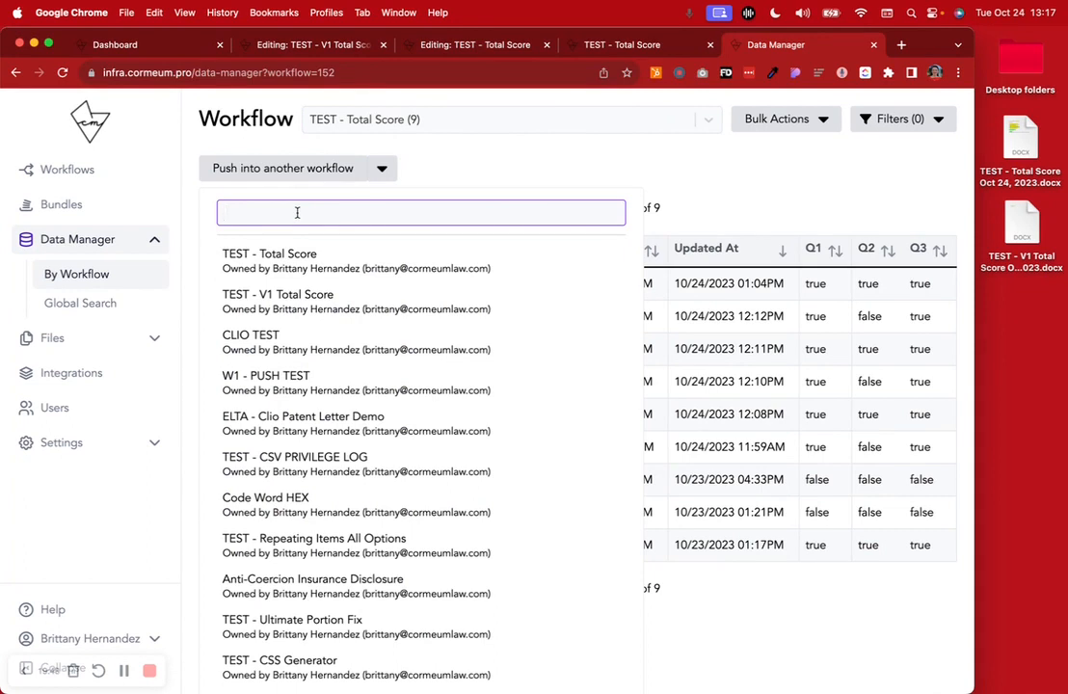
type("test")
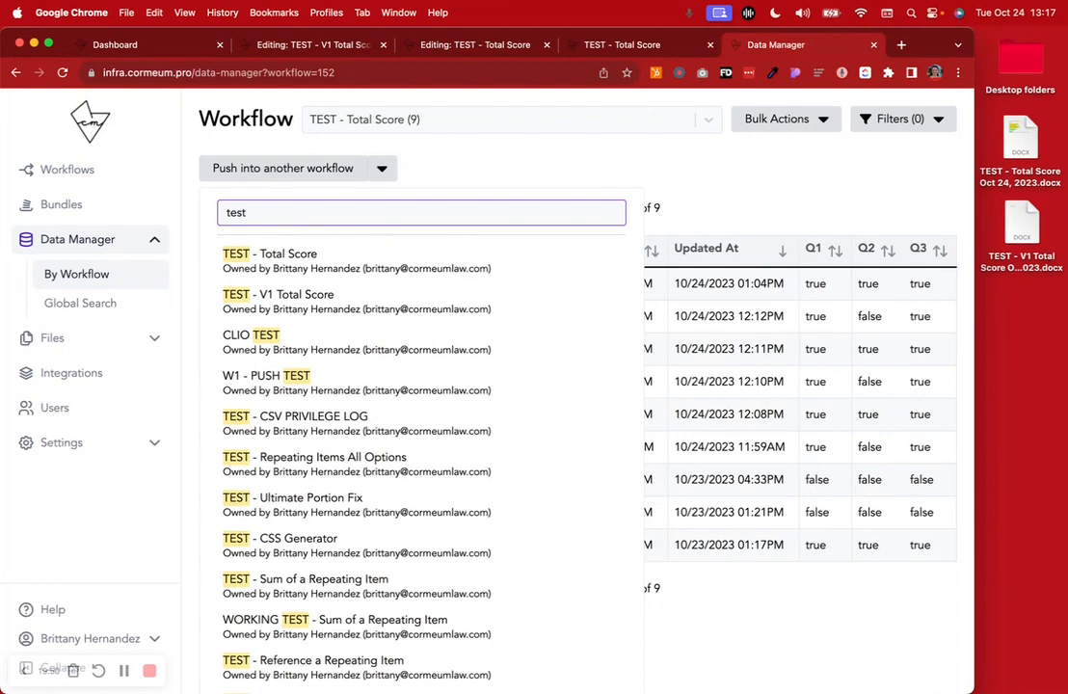
type(" scor")
key("BackSpace")
key("BackSpace")
key("BackSpace")
key("BackSpace")
key("BackSpace")
key("BackSpace")
key("BackSpace")
key("BackSpace")
key("BackSpace")
type("score")
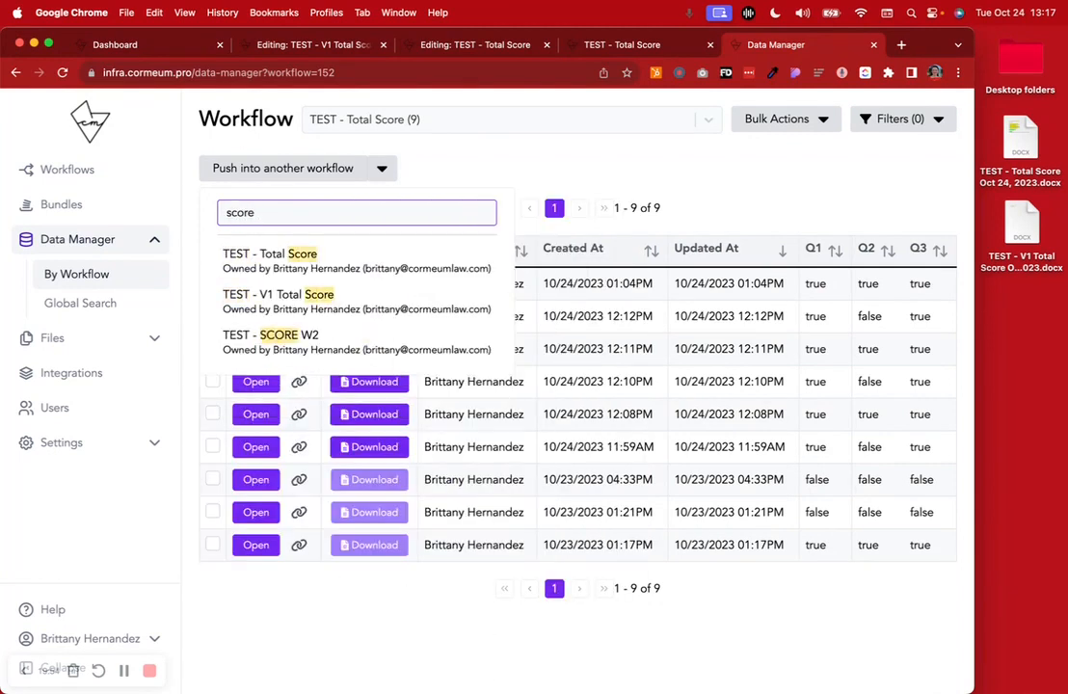
left_click(279, 340)
left_click(321, 172)
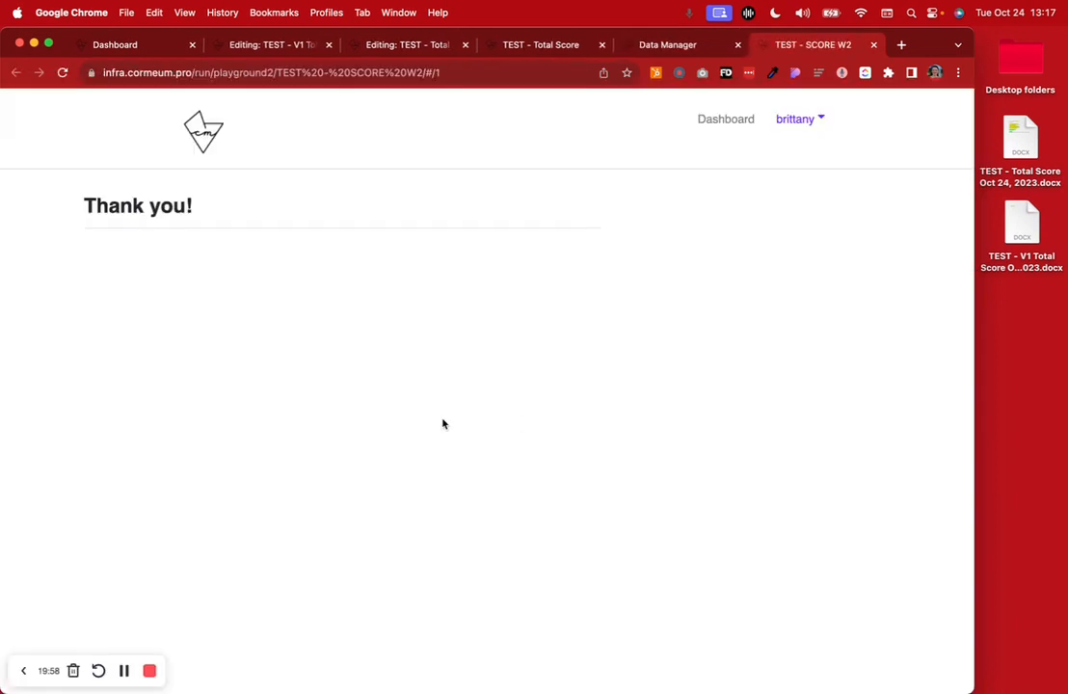
Disable Skip Final Review Page in TEST - SCORE W2's general settings, save the workflow, and close its previous run
left_click(656, 45)
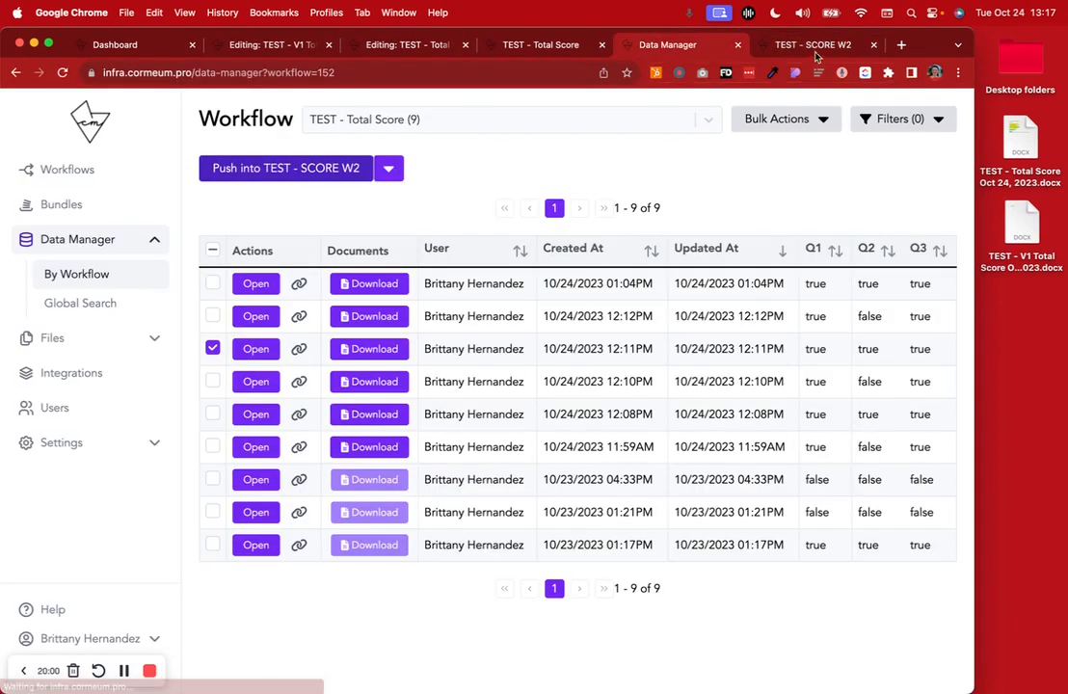
left_click(150, 165)
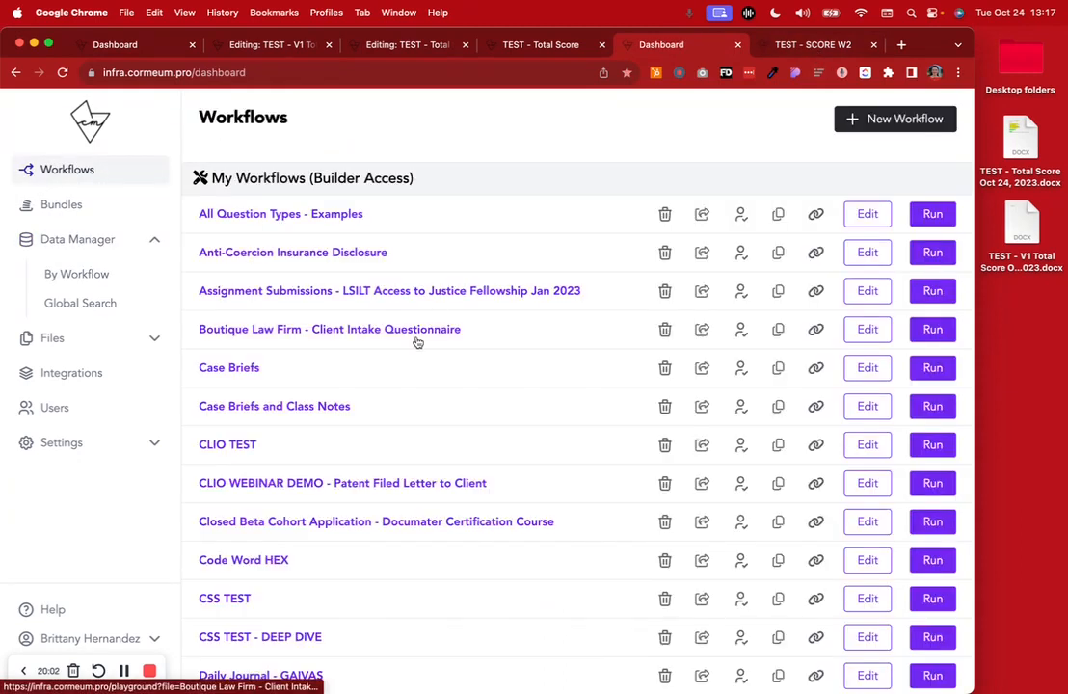
key("super+f")
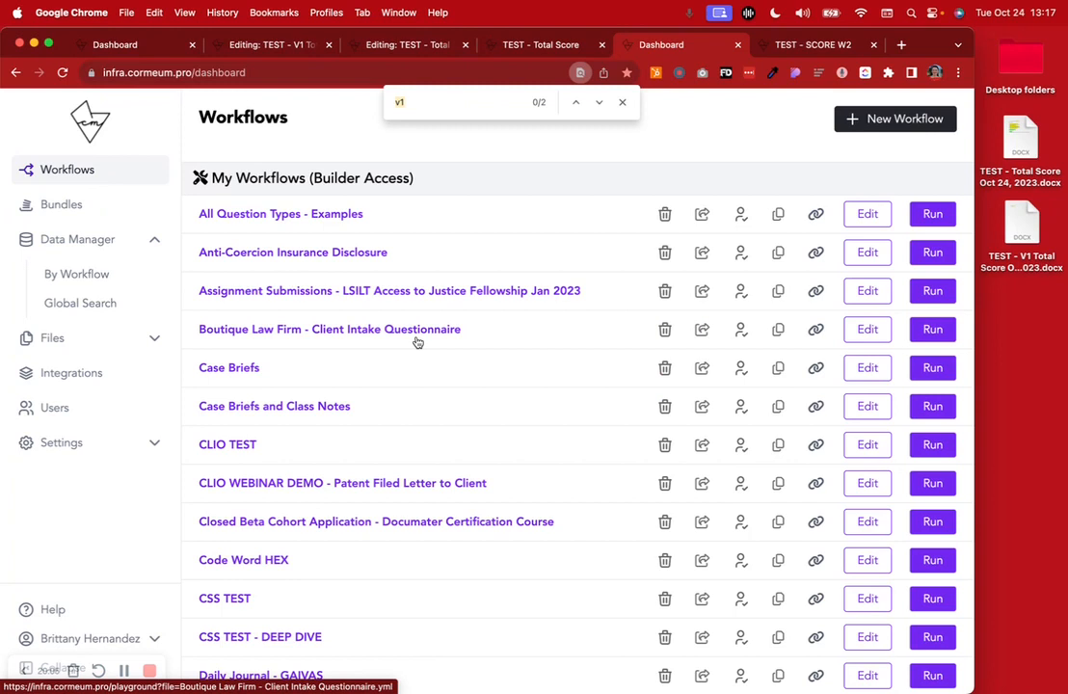
left_click(812, 45)
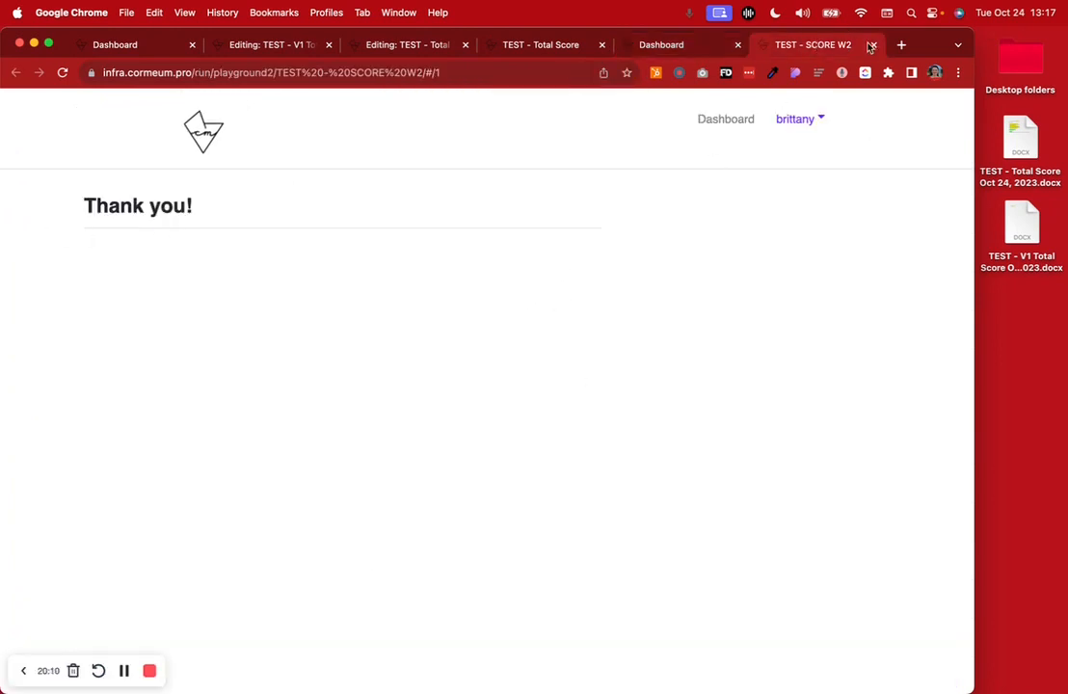
left_click(660, 48)
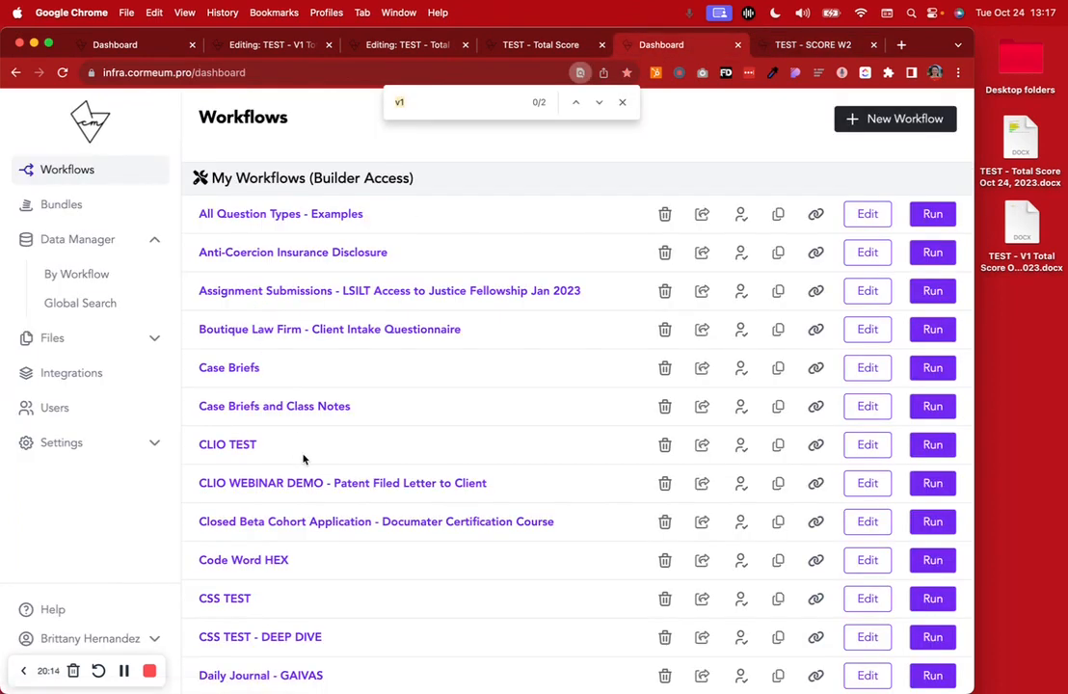
left_click(126, 671)
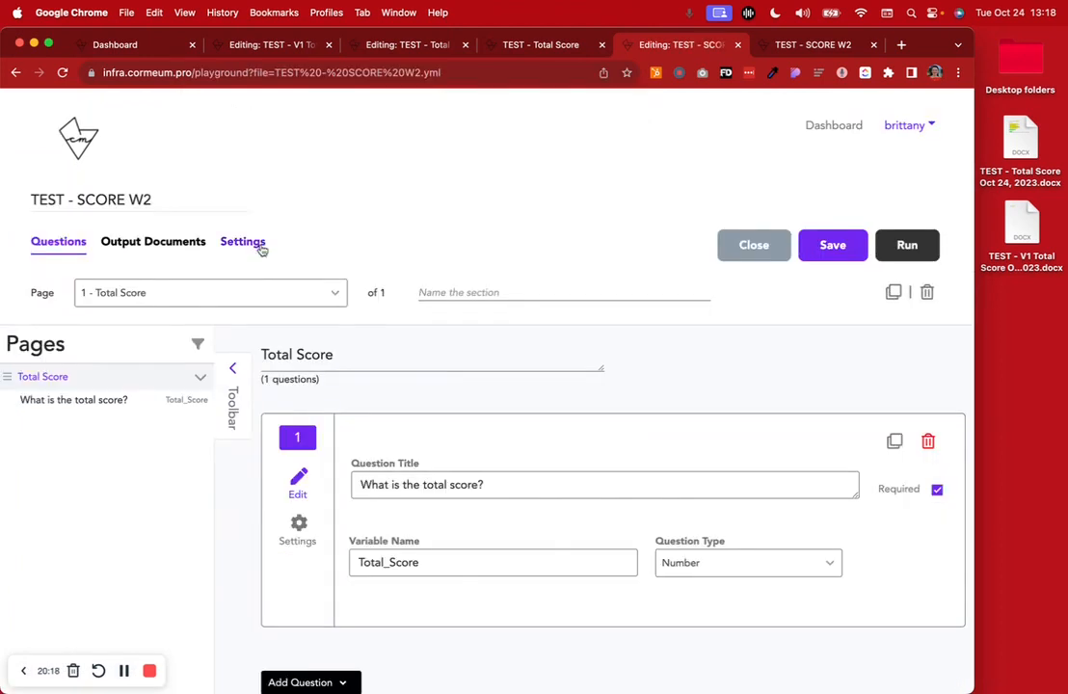
left_click(257, 245)
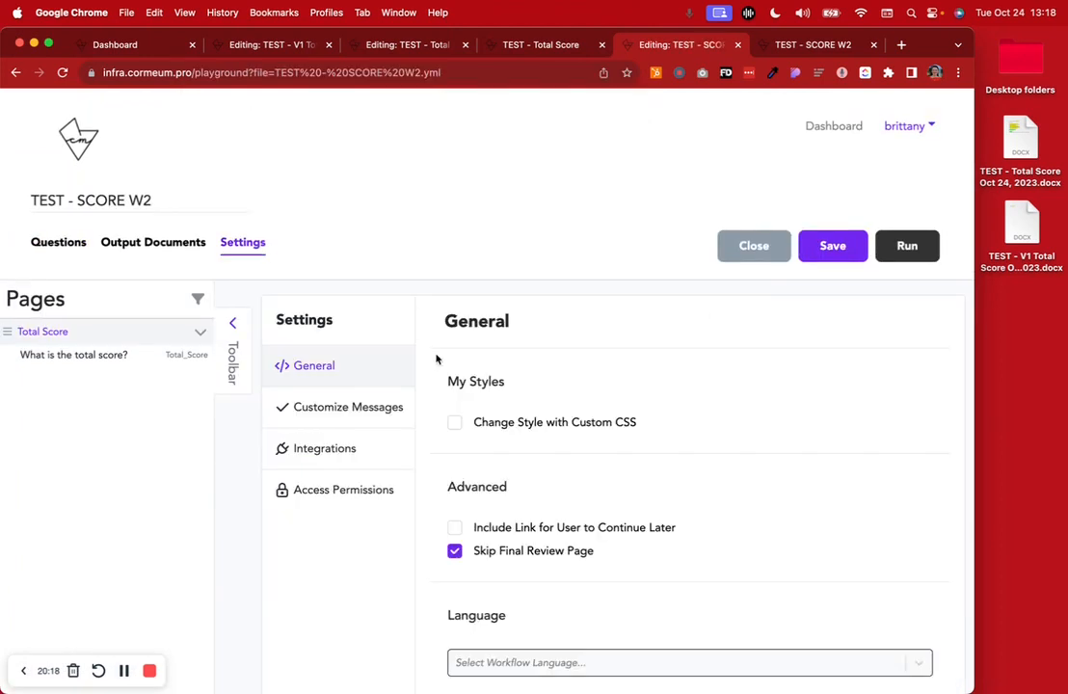
left_click(454, 551)
left_click(833, 246)
left_click(811, 44)
left_click(873, 45)
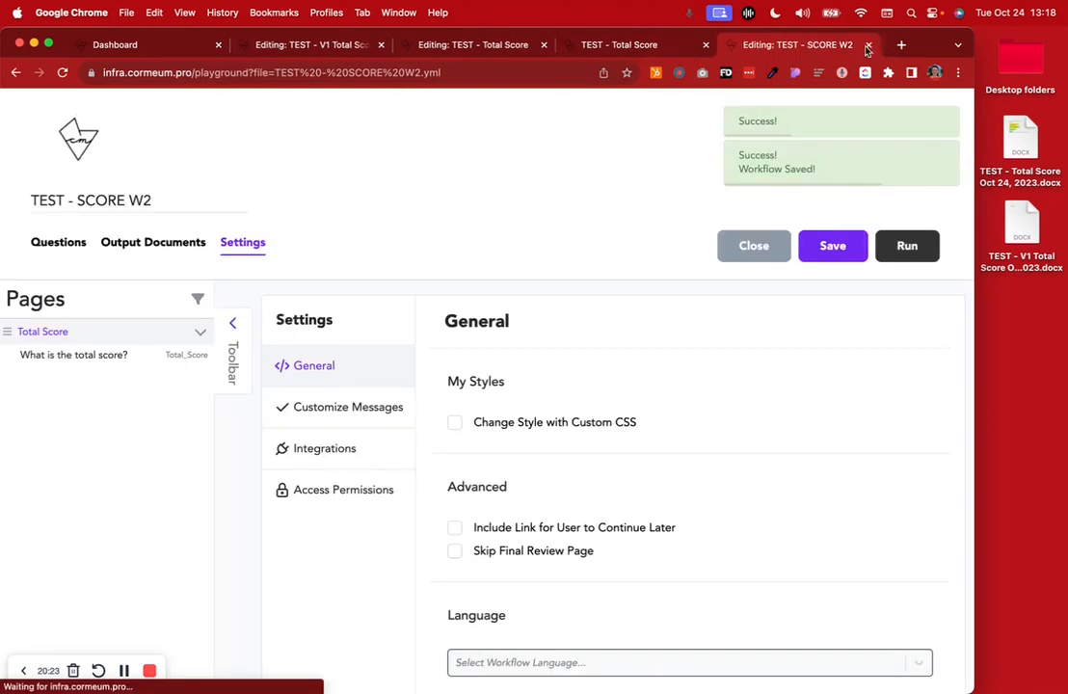
Return to Data Manager's by-workflow view and load the TEST - Total Score submissions
left_click(629, 49)
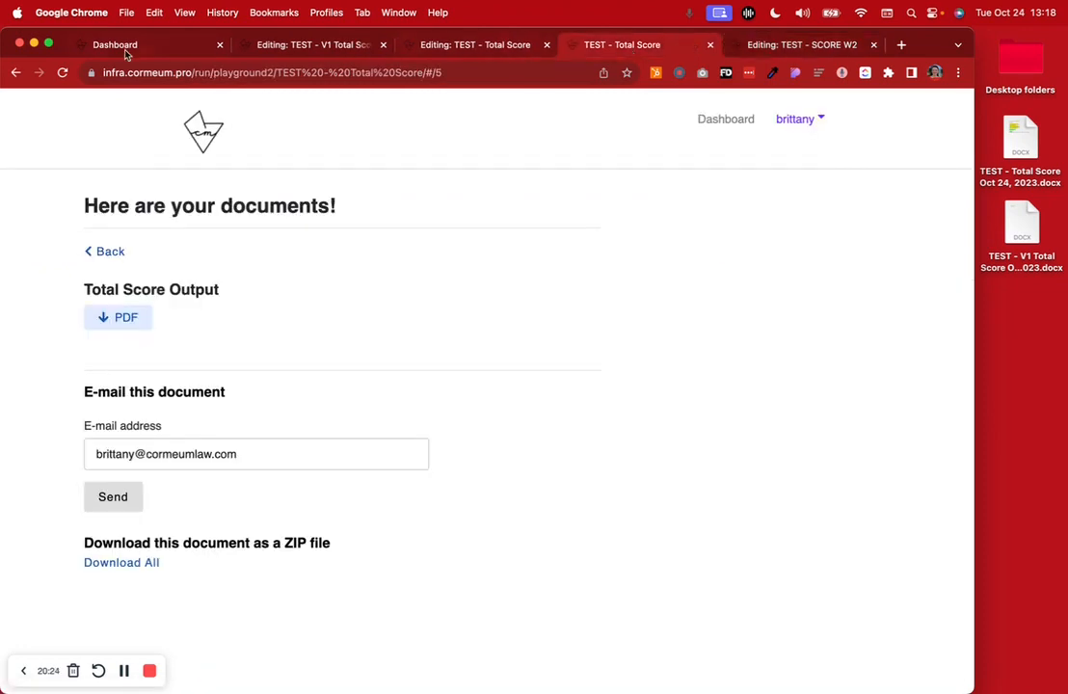
left_click(150, 45)
left_click(69, 210)
left_click(87, 241)
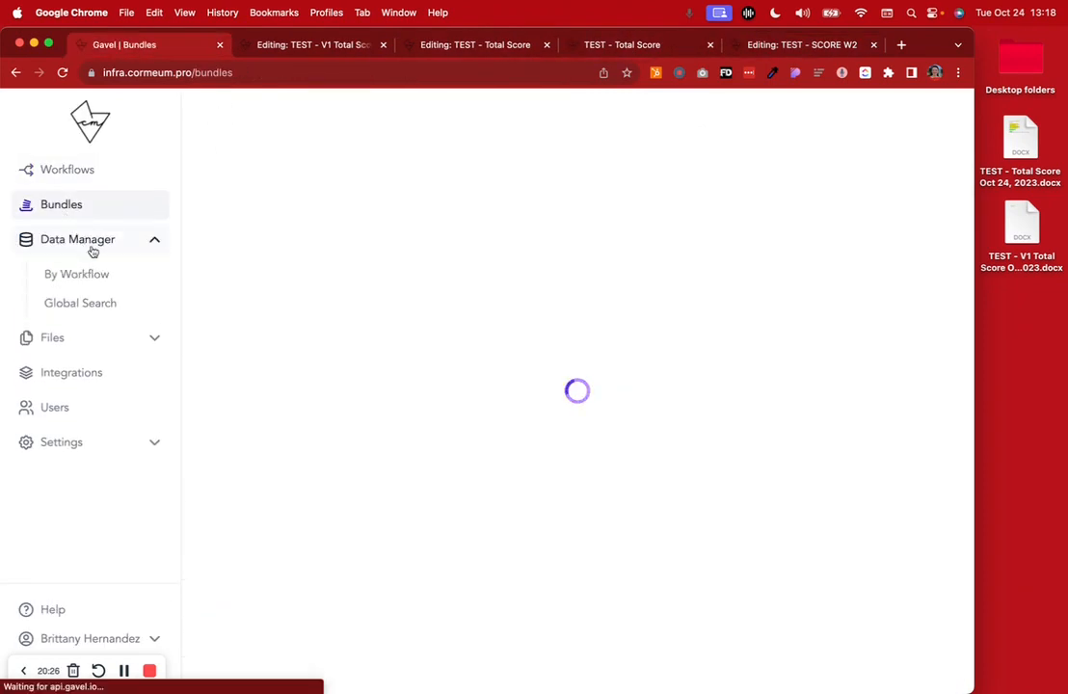
left_click(146, 278)
left_click(370, 123)
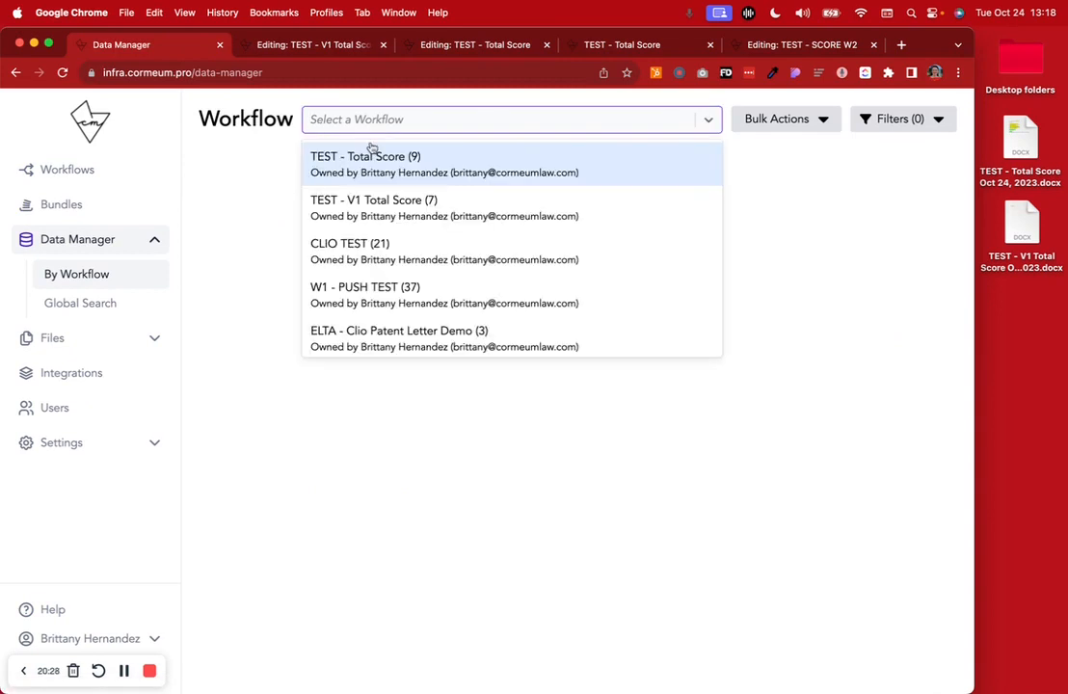
left_click(503, 172)
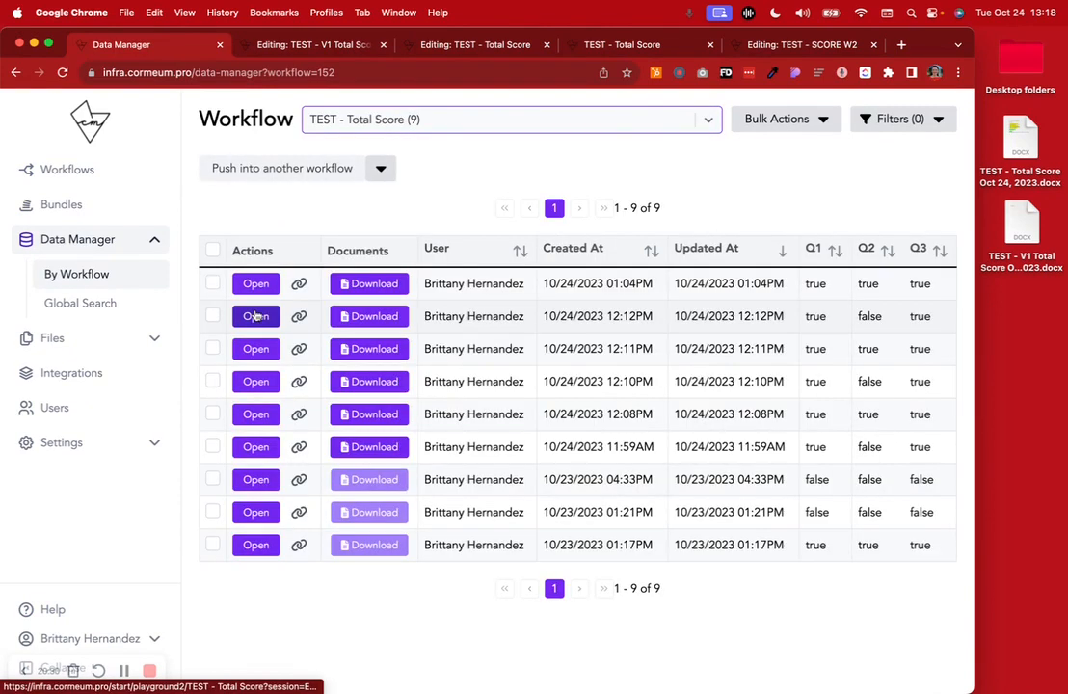
Push the 10/24/2023 12:08PM submission into TEST - SCORE W2 and open its total score answer from the review page
left_click(212, 414)
left_click(380, 170)
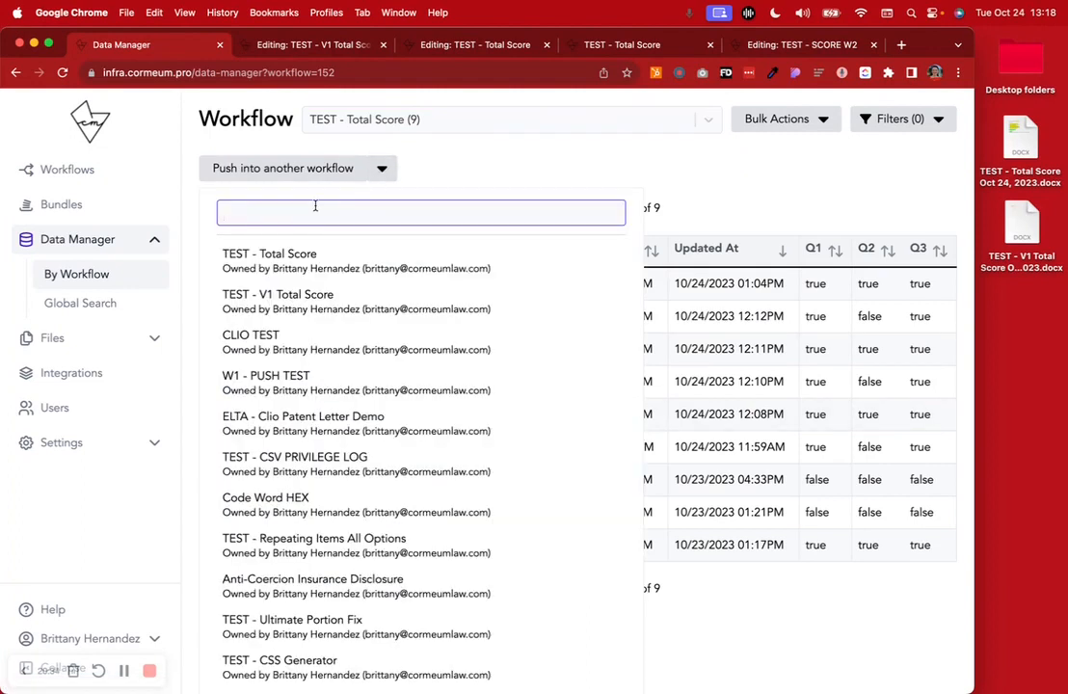
type("w2")
left_click(308, 296)
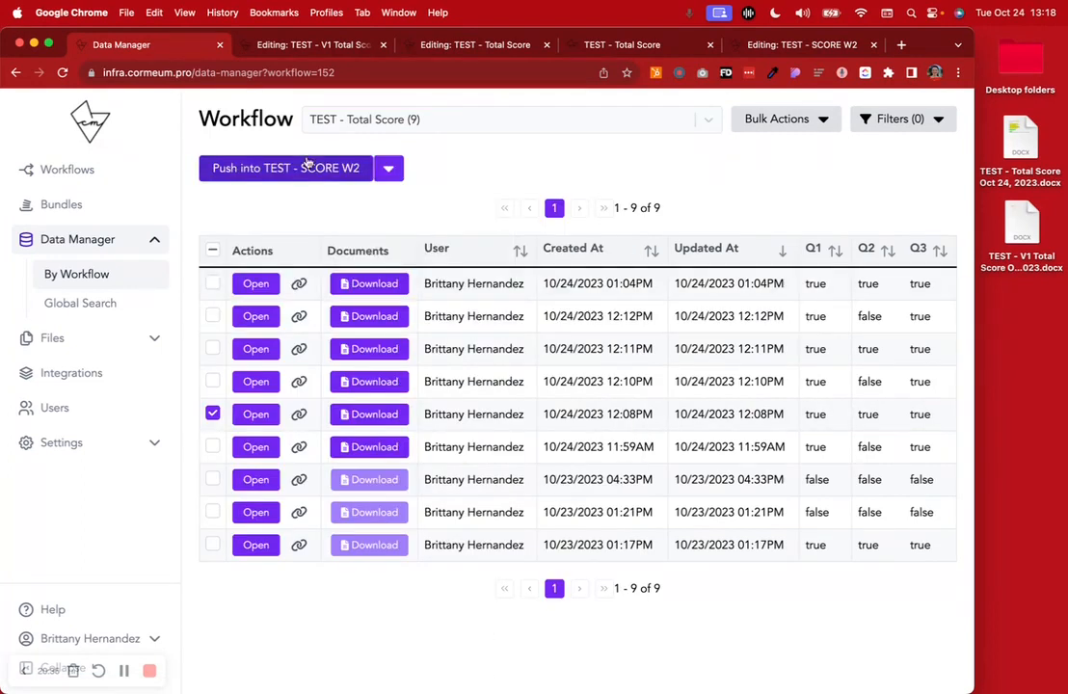
left_click(289, 168)
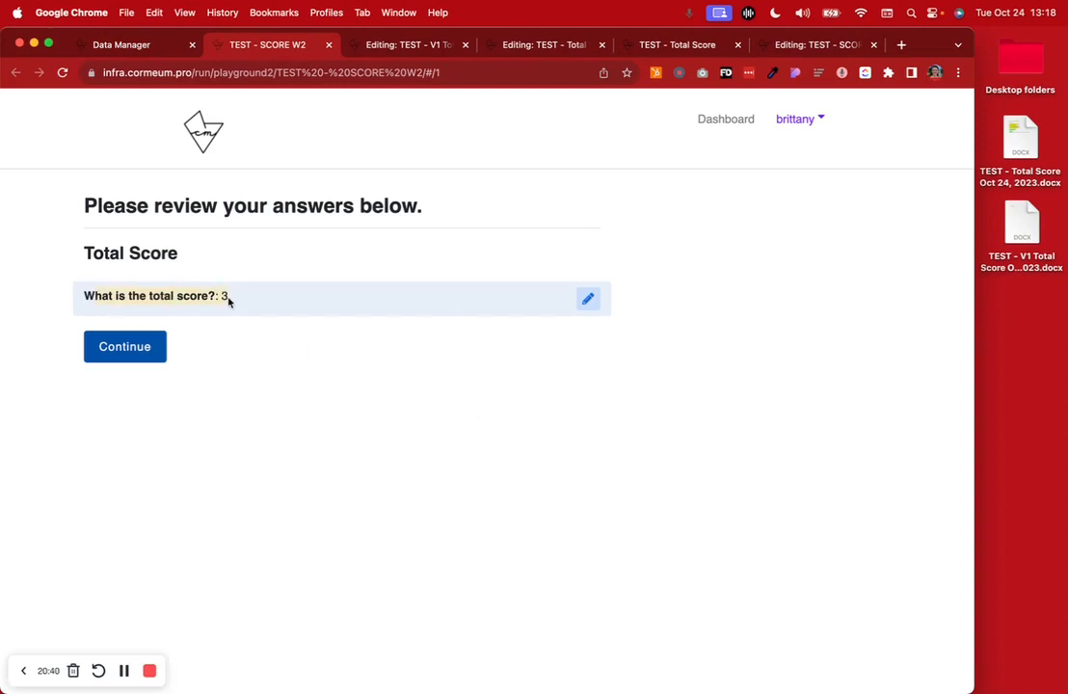
left_click(589, 298)
left_click(57, 264)
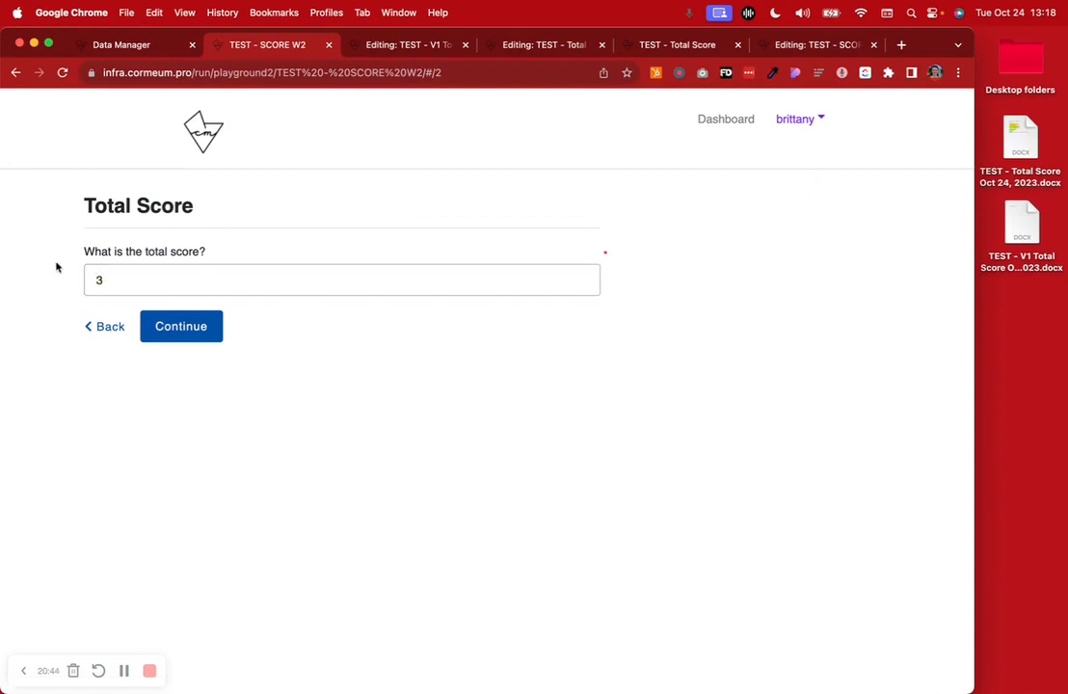
Go back to the submissions in Data Manager and deselect the 10/24/2023 12:08PM record
left_click(153, 48)
left_click(213, 413)
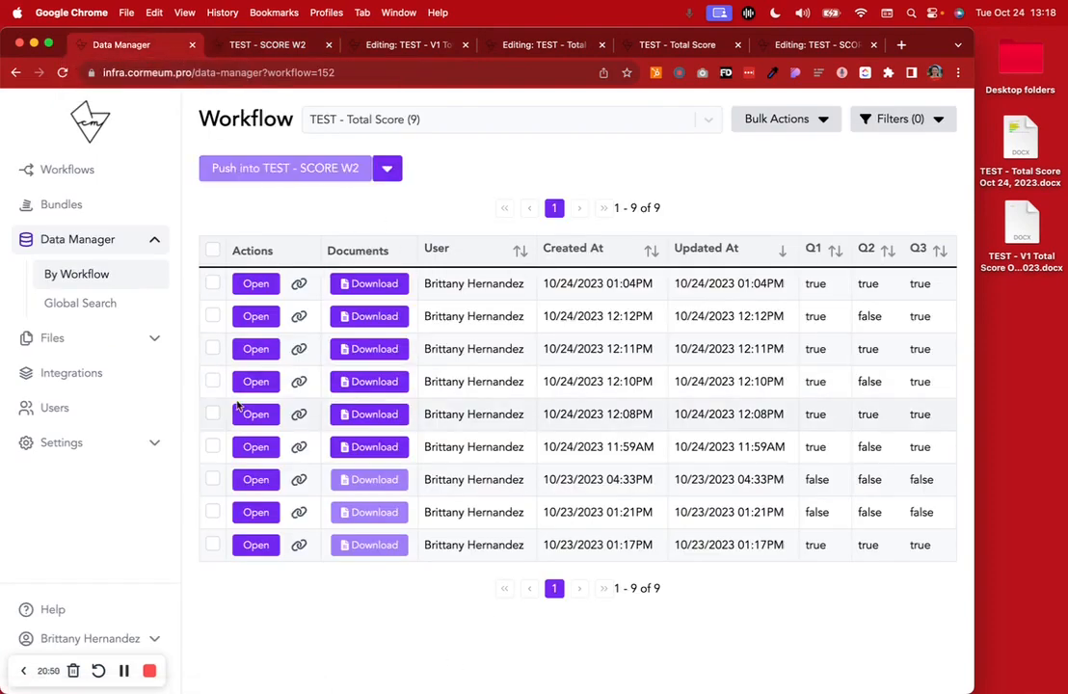